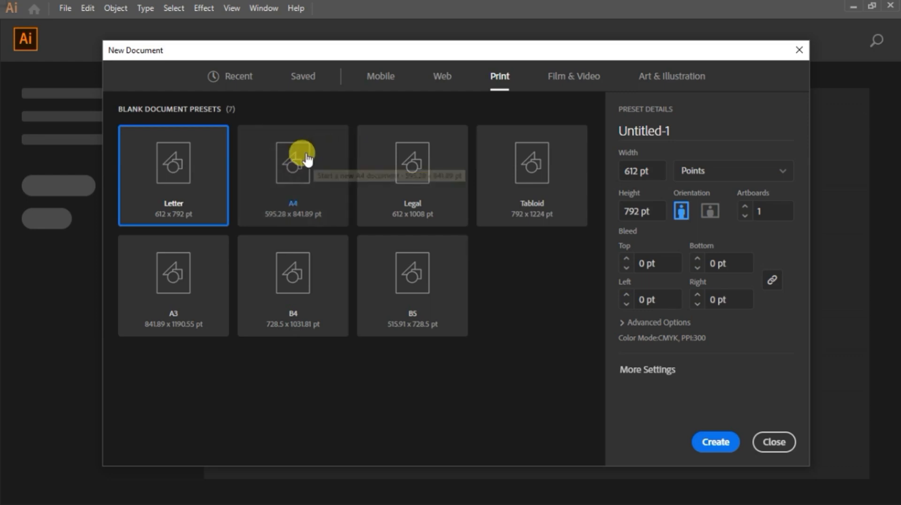
# Step: Create a new document from the Letter print preset
pyautogui.press('super+plus')
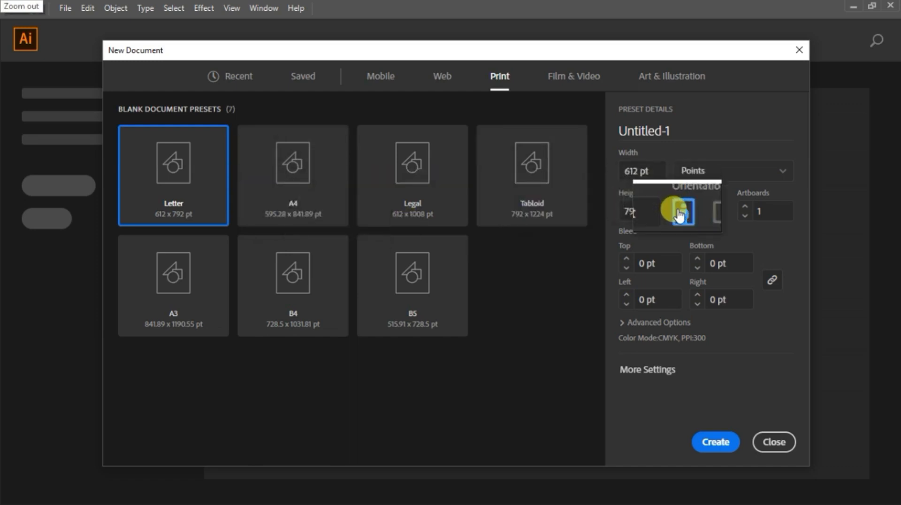
pyautogui.click(716, 442)
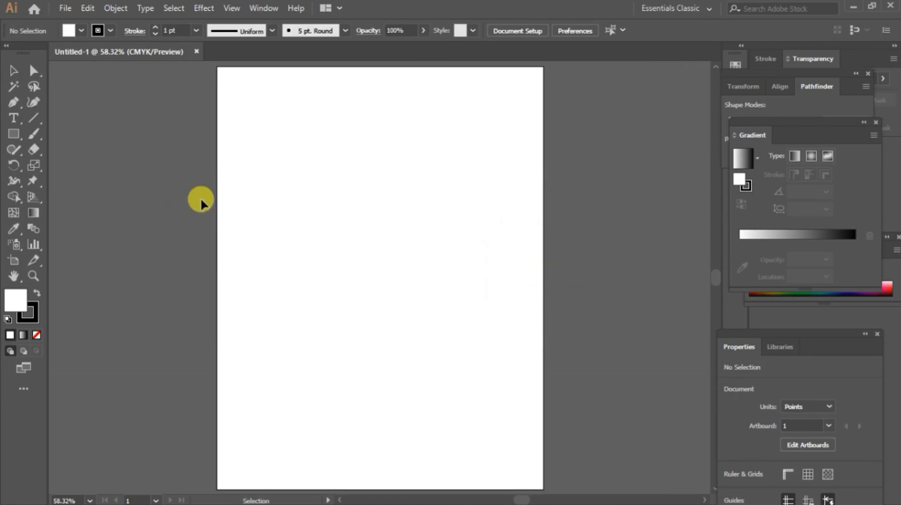
# Step: Draw a rectangle about 435 x 236 pt with the Rectangle tool
pyautogui.click(14, 135)
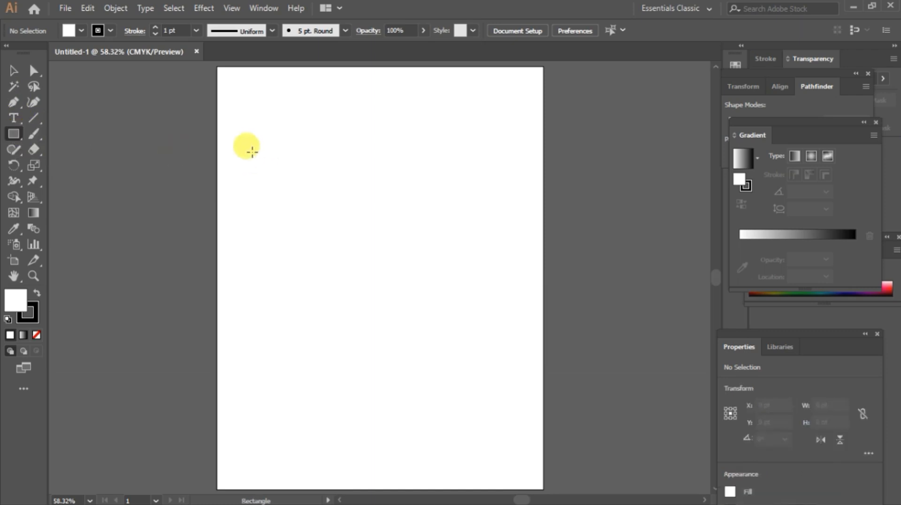
pyautogui.moveTo(253, 152); pyautogui.dragTo(485, 278)
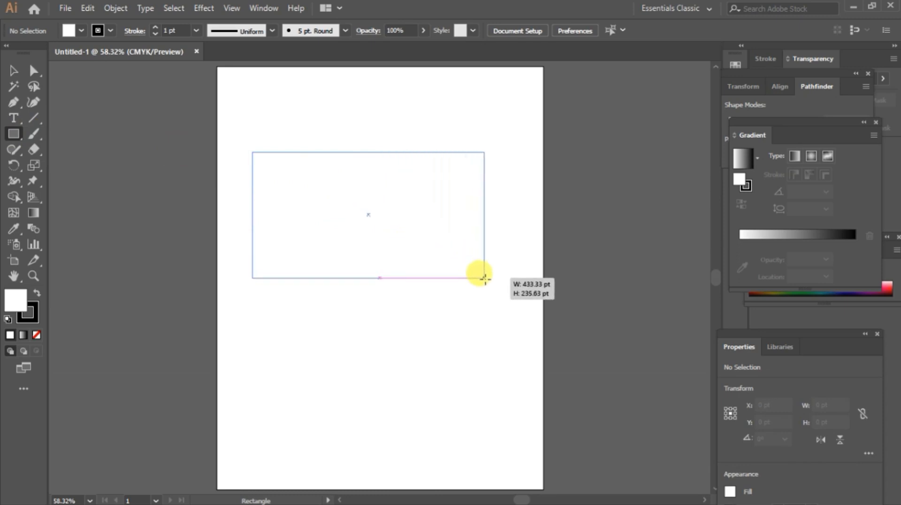
pyautogui.moveTo(485, 278); pyautogui.dragTo(487, 278)
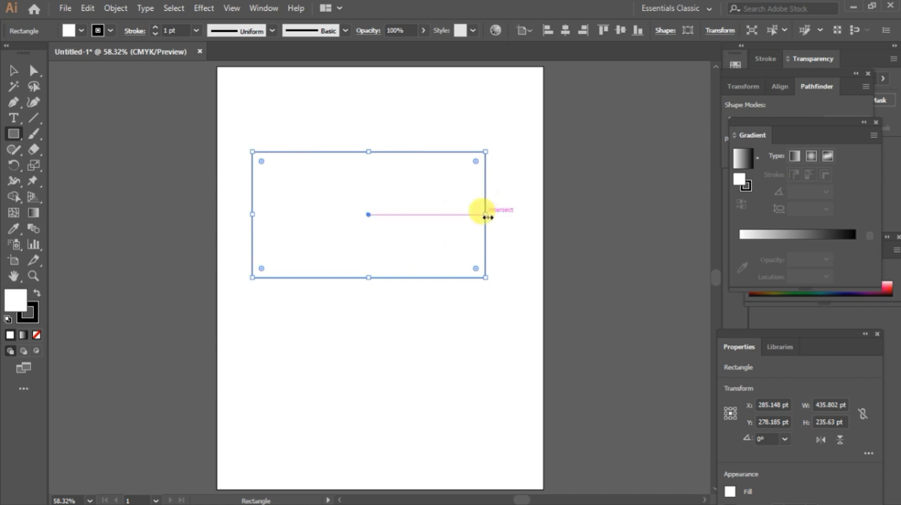
# Step: Resize and reposition the rectangle with its handles to about 310 x 232 pt
pyautogui.moveTo(487, 217)
pyautogui.mouseDown()
pyautogui.moveTo(393, 218)
pyautogui.moveTo(495, 217)
pyautogui.mouseUp()
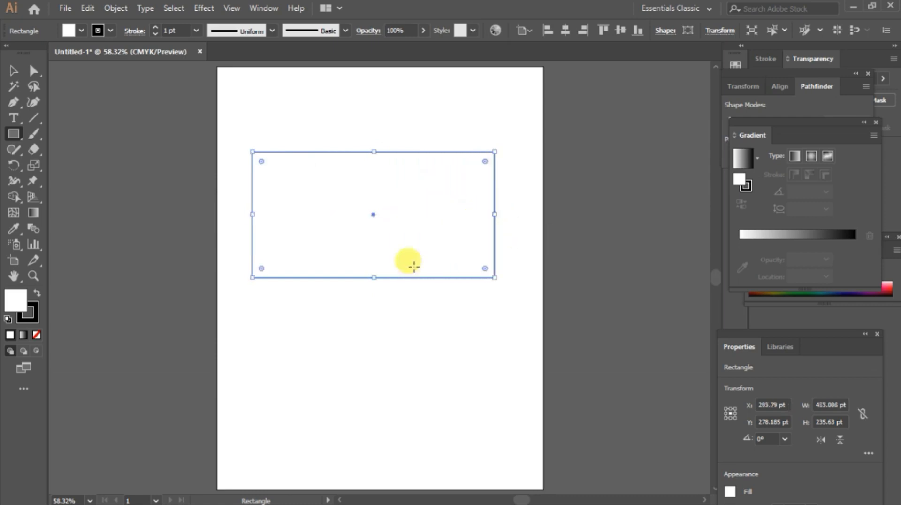
pyautogui.moveTo(374, 278)
pyautogui.mouseDown()
pyautogui.moveTo(368, 235)
pyautogui.moveTo(373, 263)
pyautogui.mouseUp()
pyautogui.moveTo(495, 151)
pyautogui.mouseDown()
pyautogui.moveTo(384, 173)
pyautogui.moveTo(502, 144)
pyautogui.mouseUp()
pyautogui.moveTo(253, 144); pyautogui.dragTo(323, 171)
pyautogui.moveTo(322, 217); pyautogui.dragTo(335, 214)
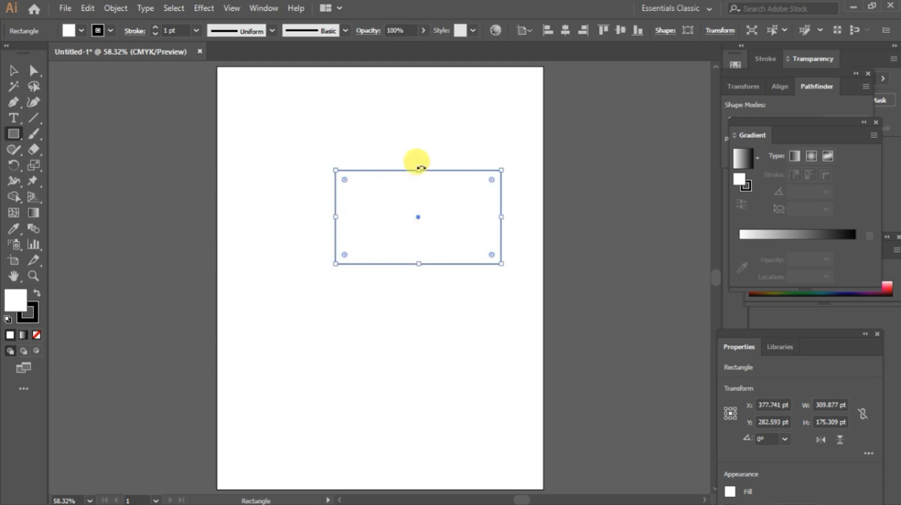
pyautogui.moveTo(419, 170); pyautogui.dragTo(397, 140)
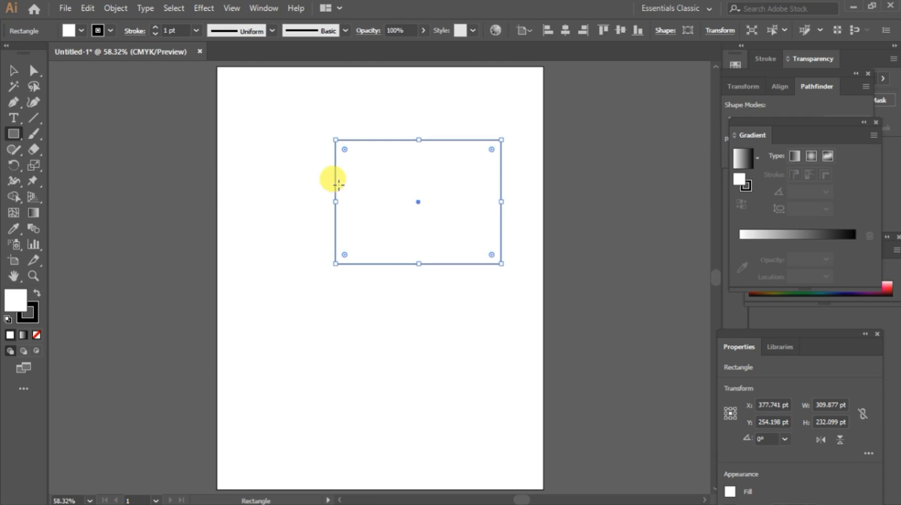
# Step: Draw a square about 169 pt wide with the Rectangle tool, then delete it
pyautogui.click(17, 136)
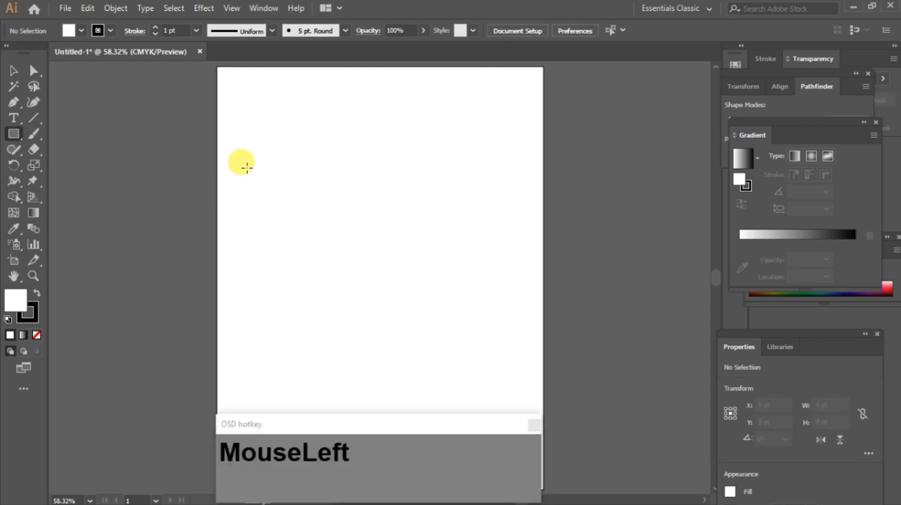
pyautogui.press('m')
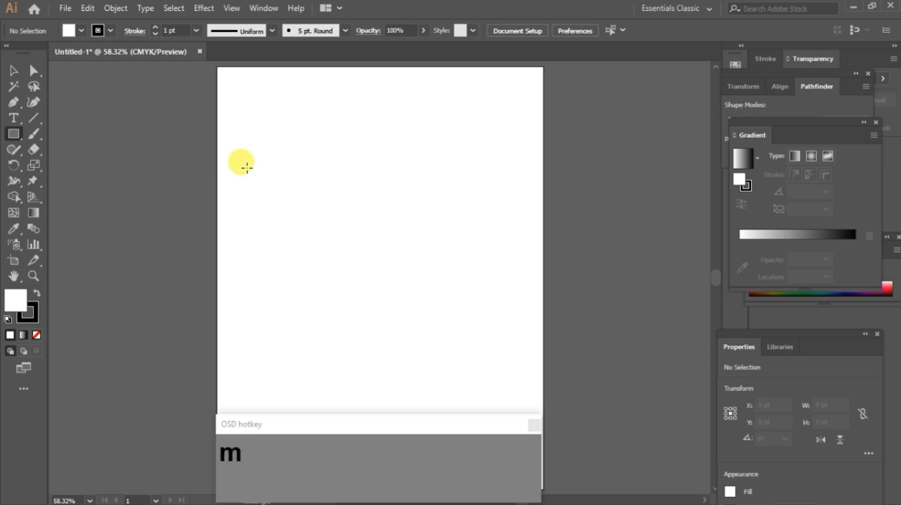
pyautogui.moveTo(247, 167); pyautogui.dragTo(396, 246)
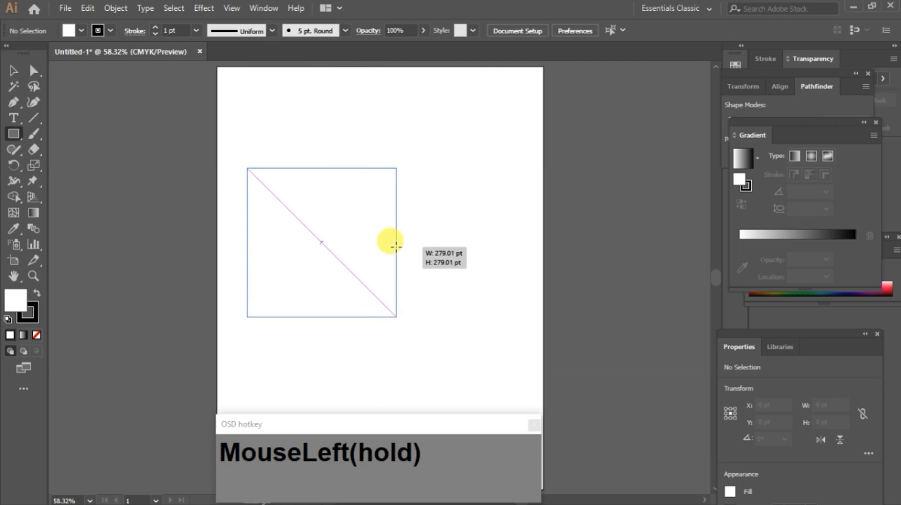
pyautogui.moveTo(396, 246)
pyautogui.mouseDown()
pyautogui.moveTo(296, 202)
pyautogui.moveTo(380, 241)
pyautogui.moveTo(382, 214)
pyautogui.moveTo(361, 149)
pyautogui.moveTo(374, 273)
pyautogui.moveTo(354, 141)
pyautogui.moveTo(360, 296)
pyautogui.moveTo(357, 179)
pyautogui.moveTo(376, 207)
pyautogui.moveTo(467, 221)
pyautogui.moveTo(330, 218)
pyautogui.moveTo(336, 213)
pyautogui.moveTo(423, 225)
pyautogui.moveTo(296, 234)
pyautogui.moveTo(294, 268)
pyautogui.moveTo(388, 279)
pyautogui.moveTo(402, 244)
pyautogui.moveTo(390, 207)
pyautogui.moveTo(368, 263)
pyautogui.moveTo(341, 257)
pyautogui.moveTo(294, 216)
pyautogui.mouseUp()
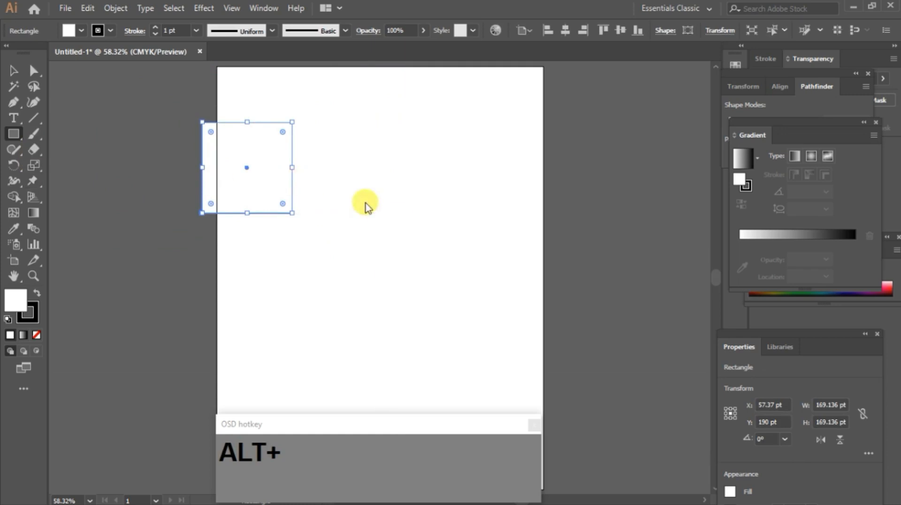
pyautogui.press('Delete')
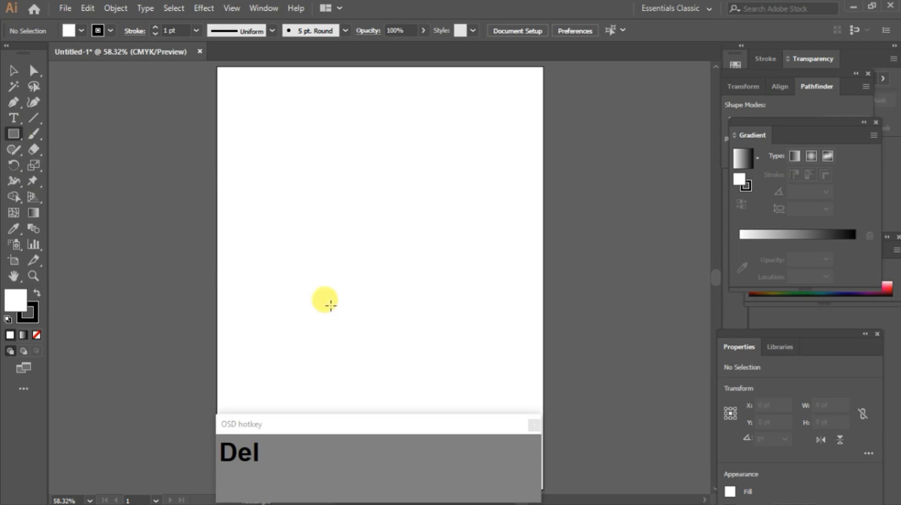
# Step: Draw a square about 198 pt wide outward from its centre point
pyautogui.press('m')
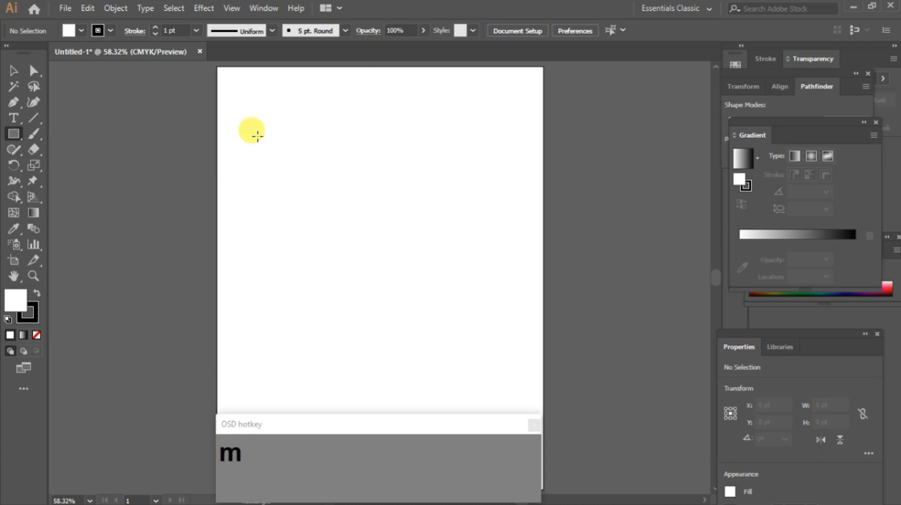
pyautogui.hotkey('alt', 'shift')
pyautogui.moveTo(258, 136)
pyautogui.mouseDown()
pyautogui.moveTo(334, 201)
pyautogui.moveTo(352, 201)
pyautogui.moveTo(295, 158)
pyautogui.moveTo(343, 191)
pyautogui.mouseUp()
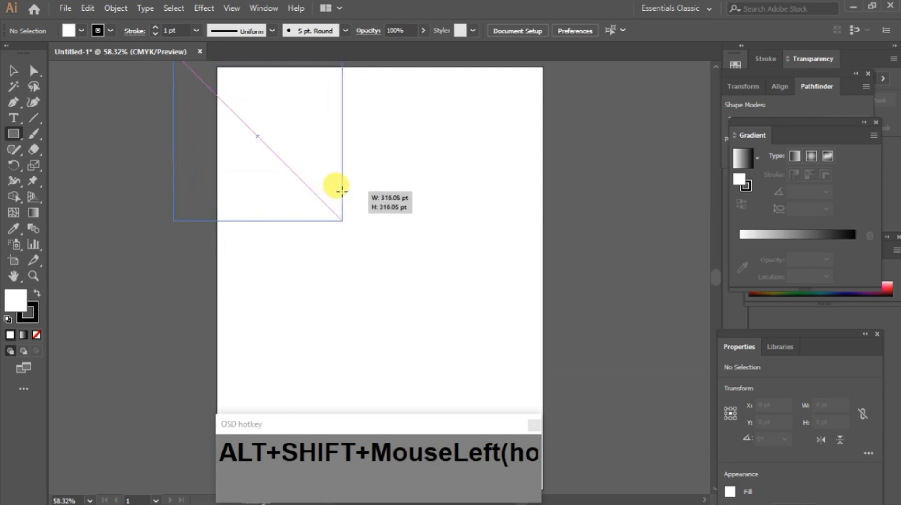
pyautogui.moveTo(336, 190)
pyautogui.mouseDown()
pyautogui.moveTo(304, 171)
pyautogui.moveTo(352, 187)
pyautogui.moveTo(308, 165)
pyautogui.mouseUp()
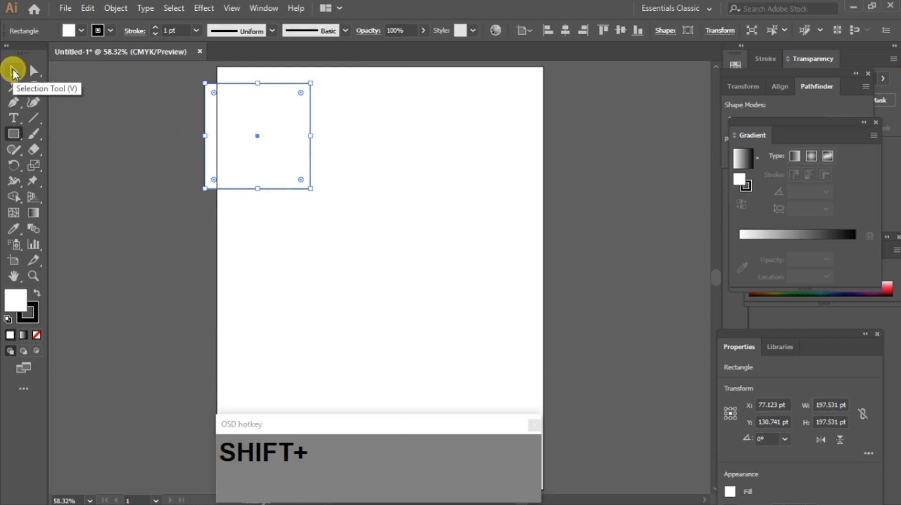
# Step: Move the square to the middle of the page, resize it to about 180 x 160 pt, and deselect it
pyautogui.press('v')
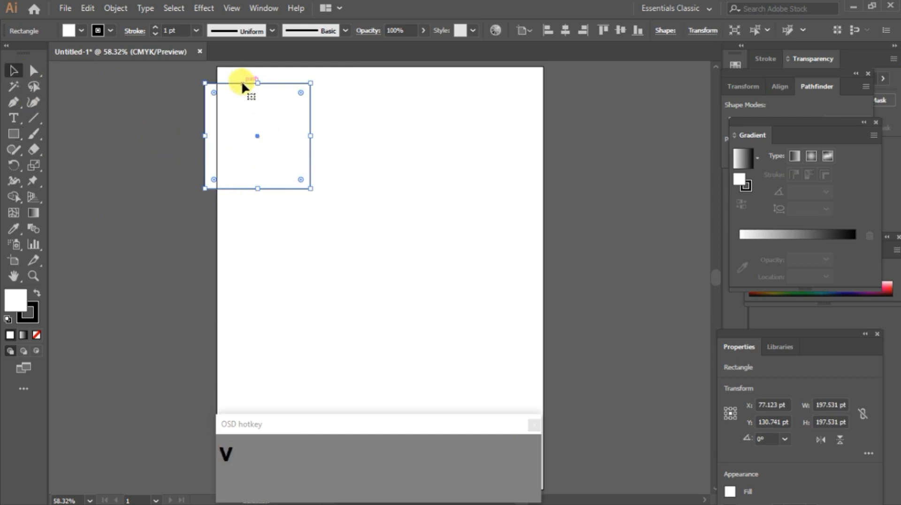
pyautogui.moveTo(241, 82); pyautogui.dragTo(353, 167)
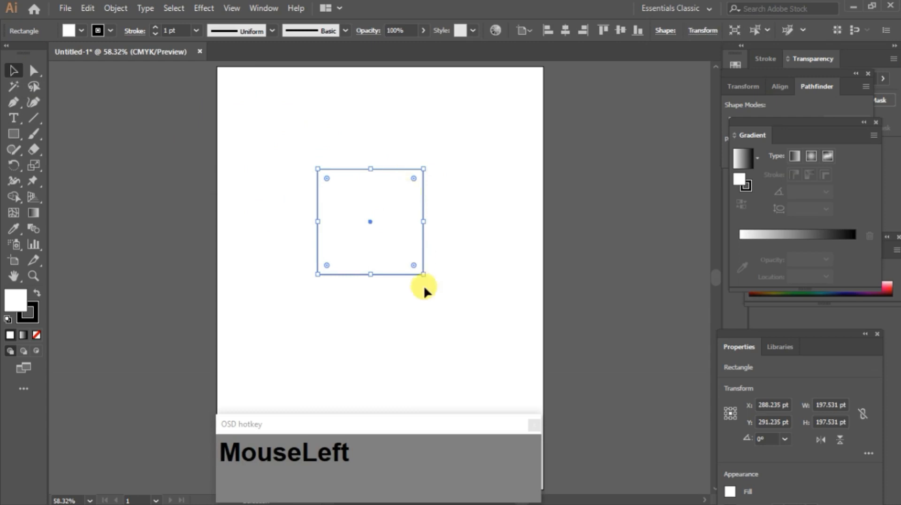
pyautogui.moveTo(424, 274); pyautogui.dragTo(414, 254)
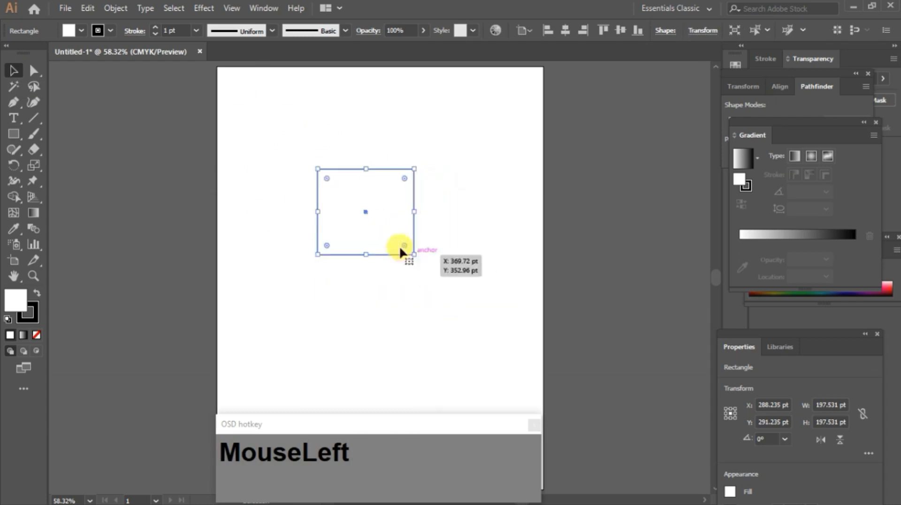
pyautogui.click(14, 73)
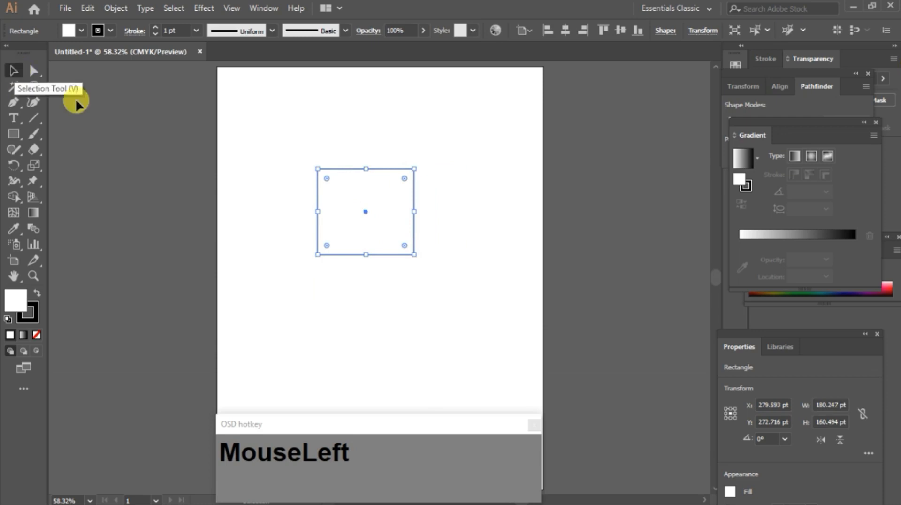
pyautogui.click(351, 113)
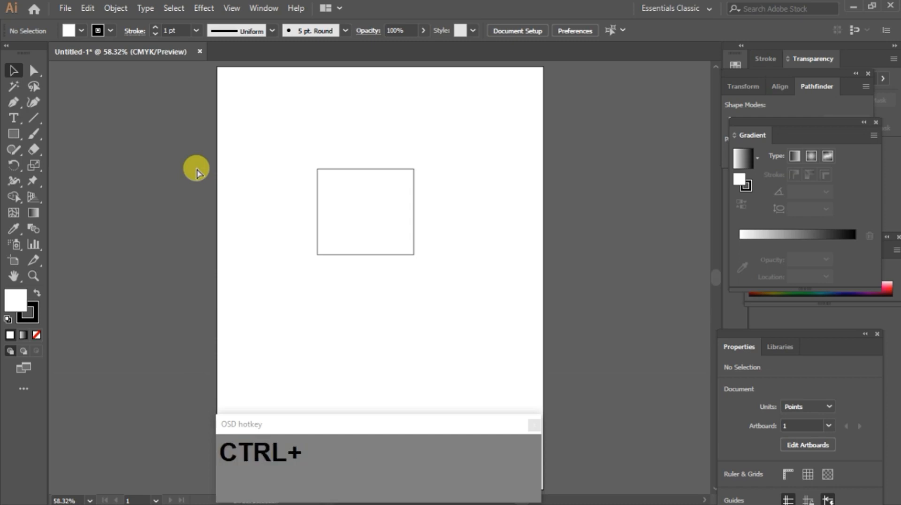
# Step: Select all objects on the artboard and delete them
pyautogui.hotkey('ctrl', 'a')
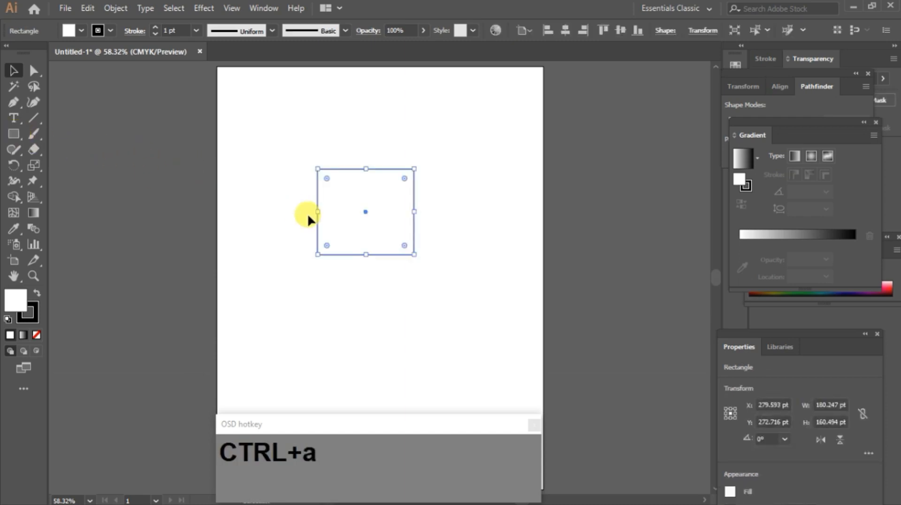
pyautogui.press('Delete')
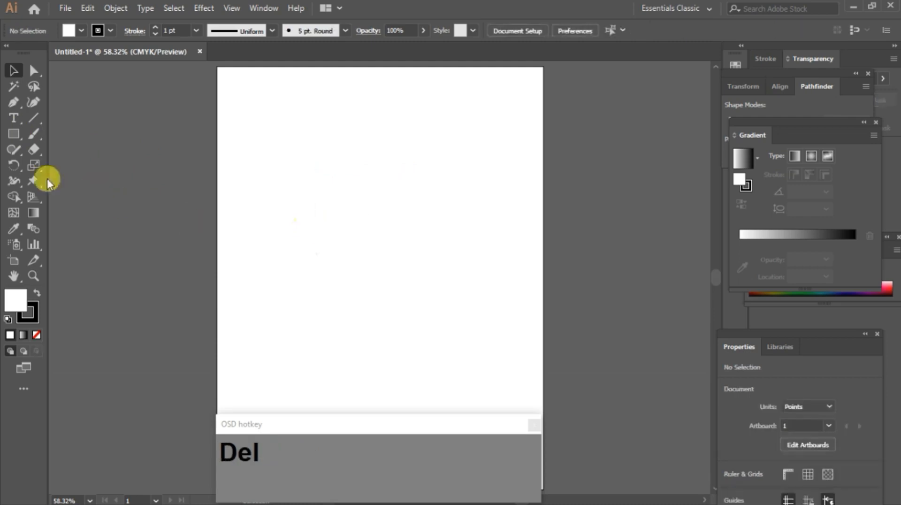
# Step: Switch to the Ellipse tool and draw two circles, one near the top-left and one about 259 pt wide lower down
pyautogui.rightClick(15, 140)
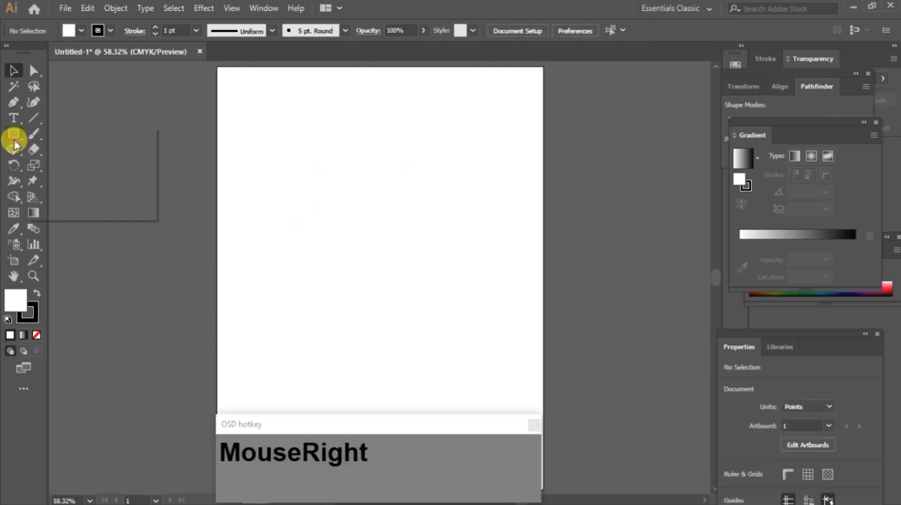
pyautogui.click(98, 165)
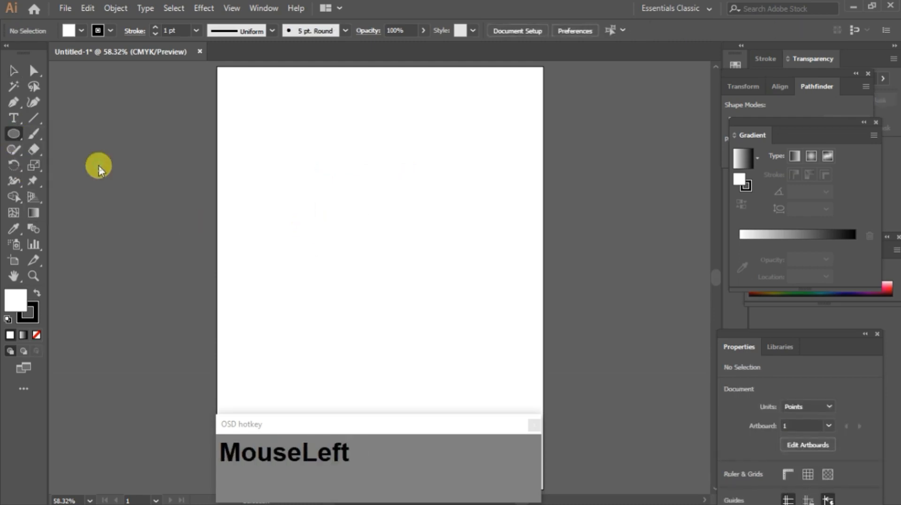
pyautogui.moveTo(283, 147)
pyautogui.mouseDown()
pyautogui.moveTo(358, 231)
pyautogui.moveTo(455, 278)
pyautogui.moveTo(439, 295)
pyautogui.moveTo(348, 213)
pyautogui.moveTo(470, 323)
pyautogui.moveTo(356, 254)
pyautogui.moveTo(387, 284)
pyautogui.moveTo(318, 209)
pyautogui.moveTo(387, 261)
pyautogui.moveTo(332, 209)
pyautogui.mouseUp()
pyautogui.moveTo(331, 251); pyautogui.dragTo(468, 362)
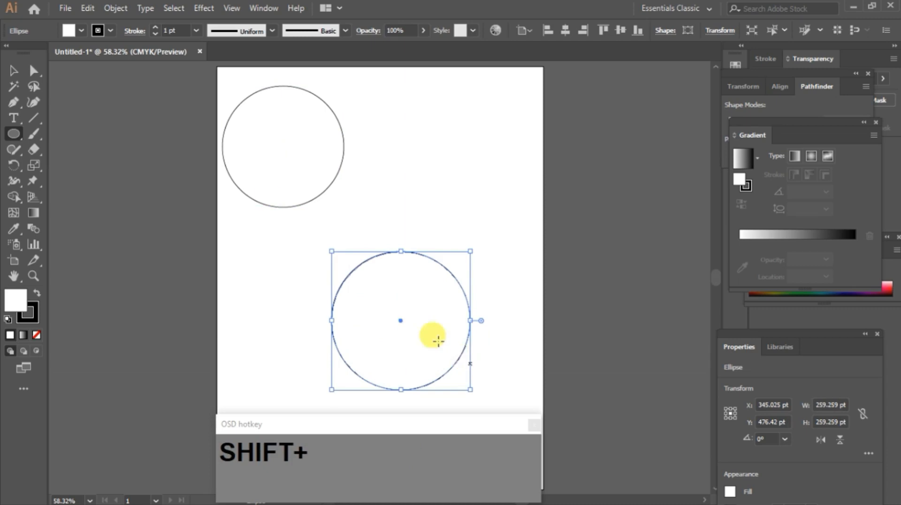
# Step: Set the lower circle's stroke weight to 18 pt
pyautogui.click(153, 29)
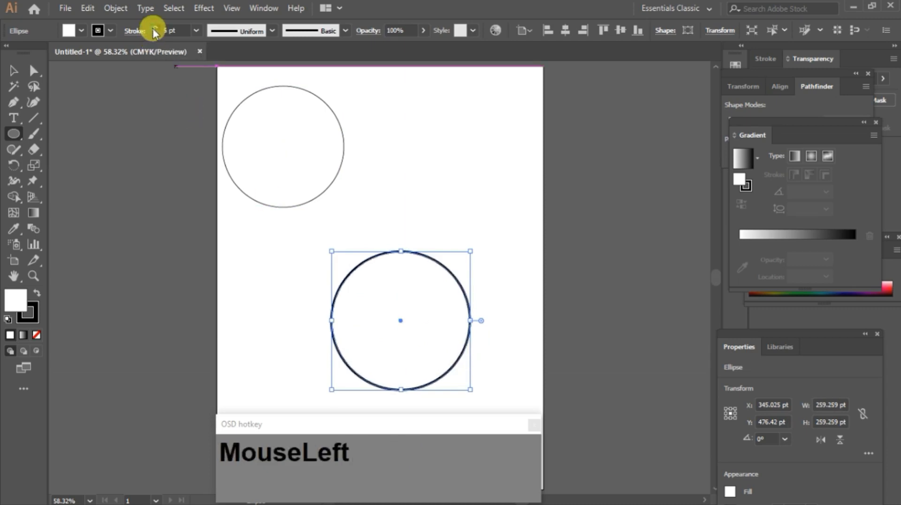
pyautogui.click(153, 28)
pyautogui.click(153, 28)
pyautogui.click(153, 28)
pyautogui.click(153, 28)
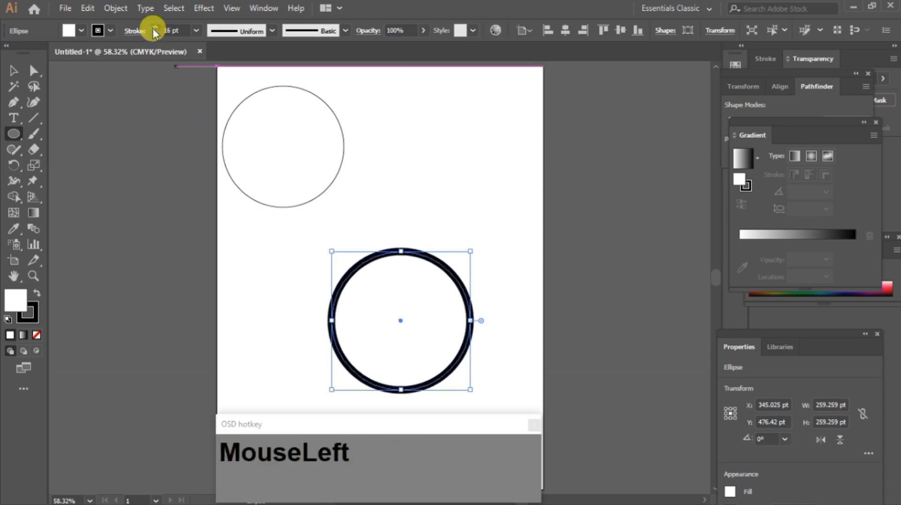
pyautogui.click(153, 28)
pyautogui.click(154, 28)
pyautogui.click(154, 28)
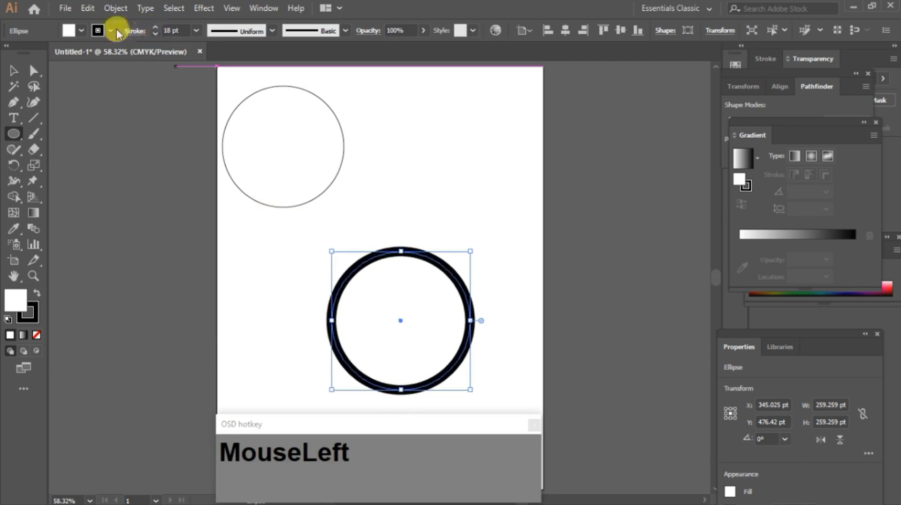
# Step: Set the lower circle's stroke colour to a blue swatch
pyautogui.click(110, 30)
pyautogui.click(82, 60)
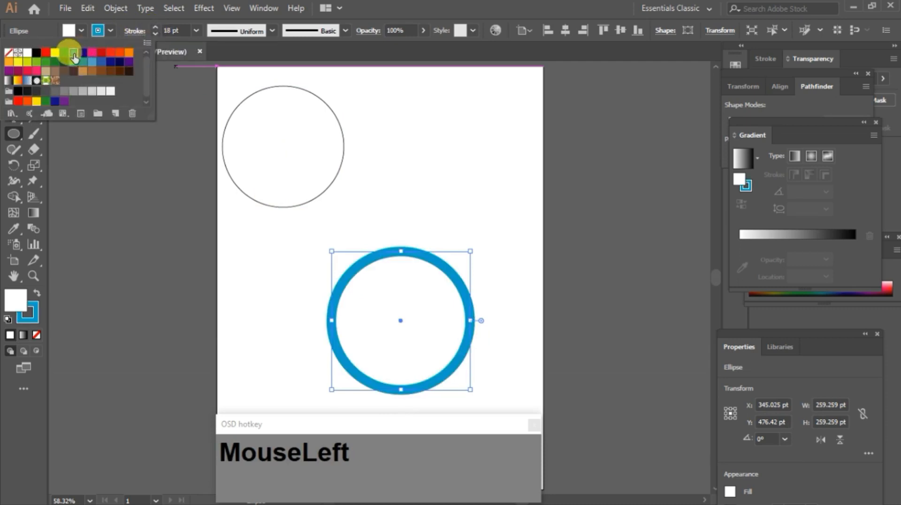
pyautogui.click(112, 31)
pyautogui.click(111, 30)
pyautogui.click(111, 31)
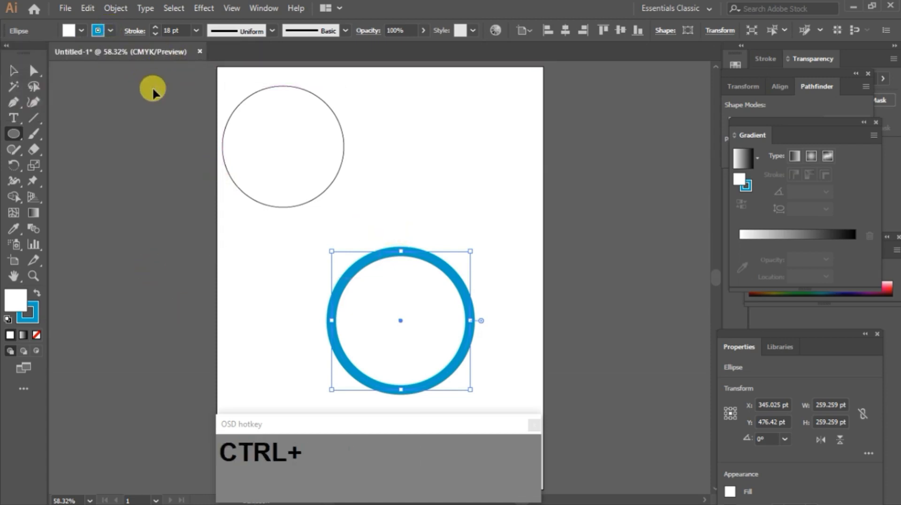
# Step: Select all objects on the artboard and delete them
pyautogui.hotkey('ctrl', 'a')
pyautogui.press('Delete')
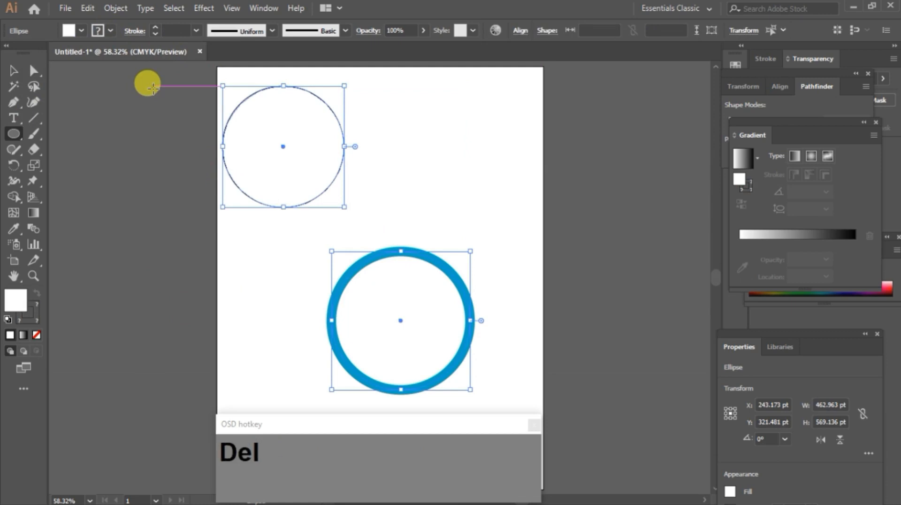
# Step: Switch back to the Rectangle tool, draw a rectangle about 422 x 265 pt, and round its corners with the corner widget
pyautogui.rightClick(17, 135)
pyautogui.click(48, 138)
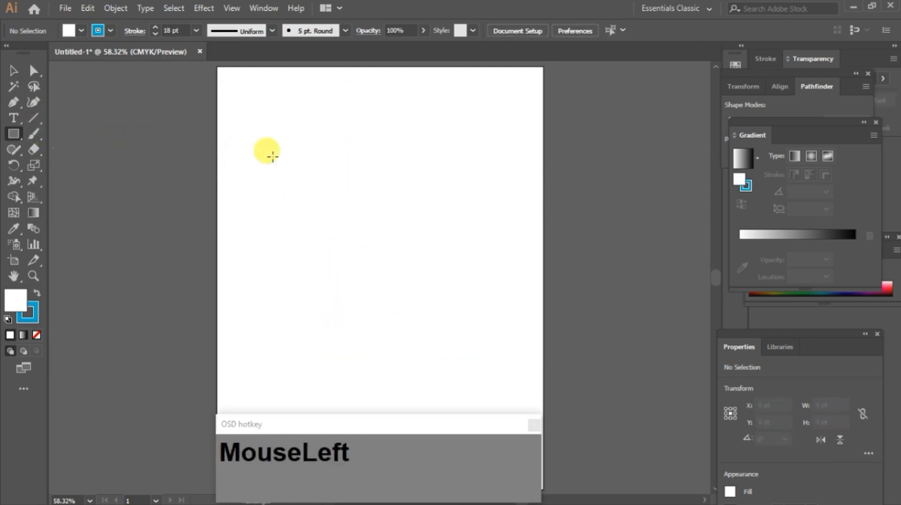
pyautogui.moveTo(261, 150)
pyautogui.mouseDown()
pyautogui.moveTo(276, 169)
pyautogui.moveTo(488, 291)
pyautogui.mouseUp()
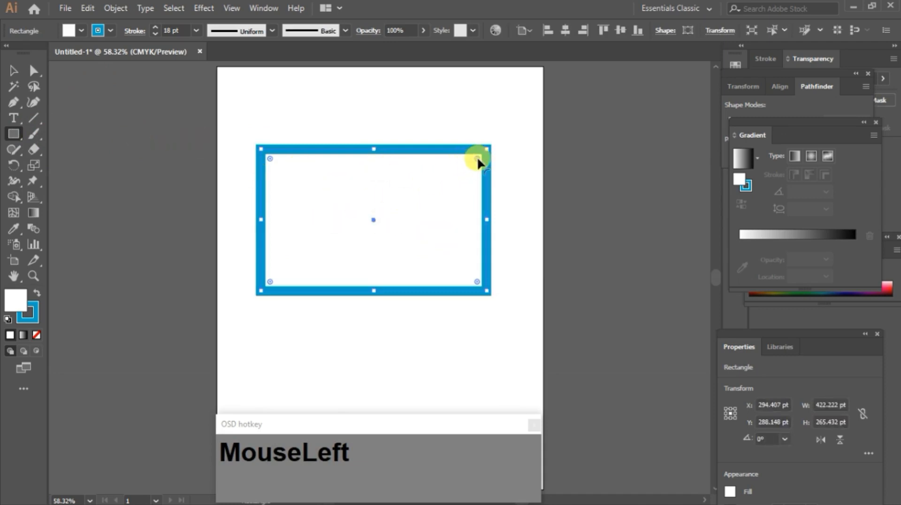
pyautogui.moveTo(477, 160)
pyautogui.mouseDown()
pyautogui.moveTo(458, 172)
pyautogui.moveTo(472, 160)
pyautogui.mouseUp()
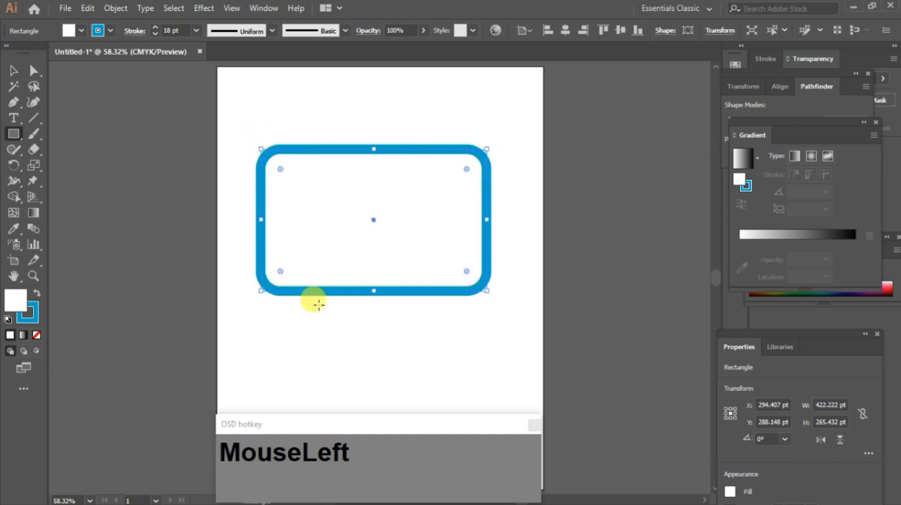
# Step: Draw a rounded rectangle about 410 x 214 pt below the first one with the Rounded Rectangle tool and enlarge its corner rounding
pyautogui.moveTo(466, 171)
pyautogui.mouseDown()
pyautogui.moveTo(482, 149)
pyautogui.moveTo(404, 231)
pyautogui.moveTo(488, 147)
pyautogui.moveTo(391, 218)
pyautogui.moveTo(452, 166)
pyautogui.mouseUp()
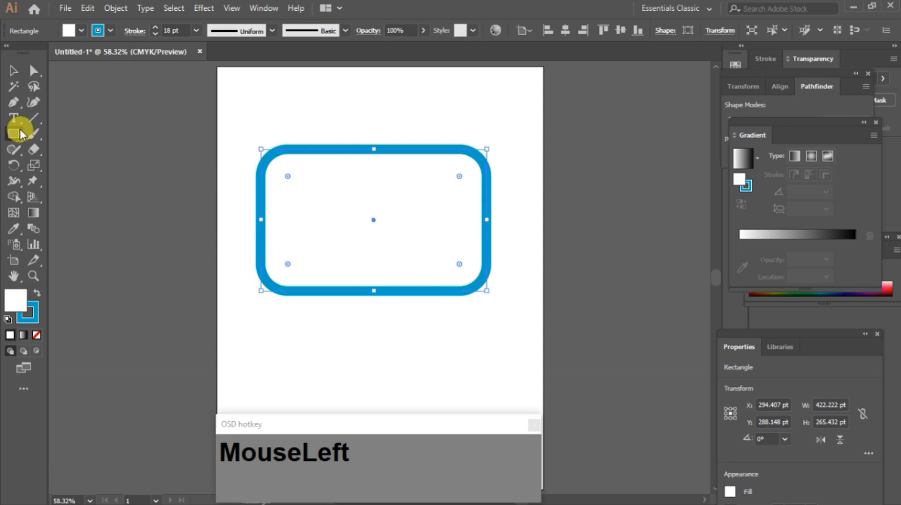
pyautogui.rightClick(12, 140)
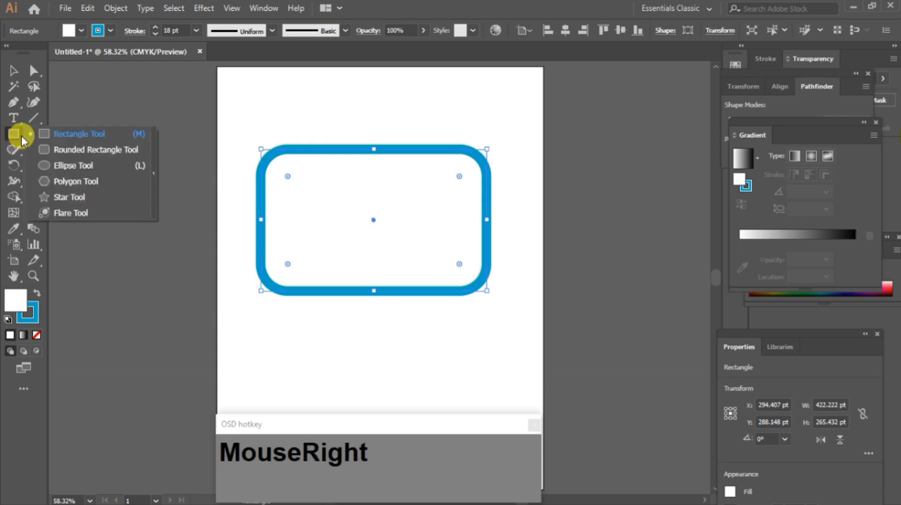
pyautogui.click(65, 149)
pyautogui.scroll(-3, 310, 225)
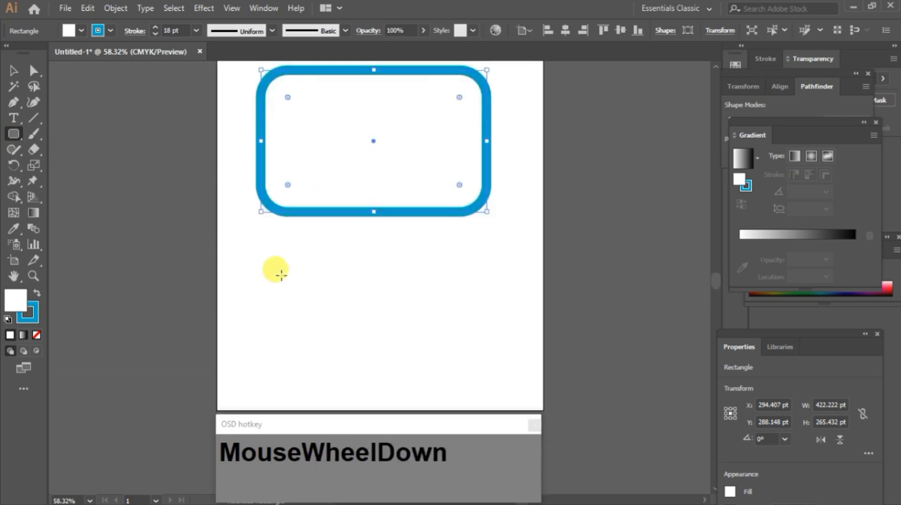
pyautogui.moveTo(275, 253)
pyautogui.mouseDown()
pyautogui.moveTo(292, 273)
pyautogui.moveTo(487, 353)
pyautogui.moveTo(489, 365)
pyautogui.mouseUp()
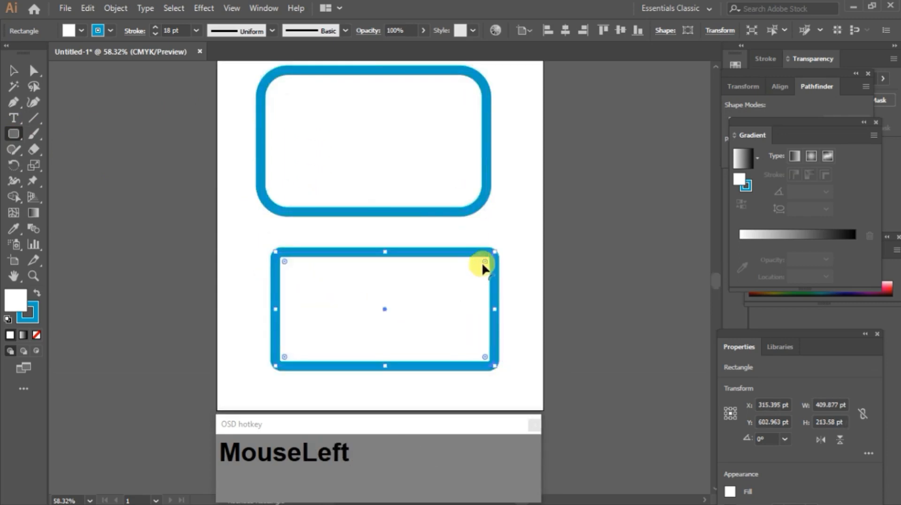
pyautogui.moveTo(482, 263); pyautogui.dragTo(477, 266)
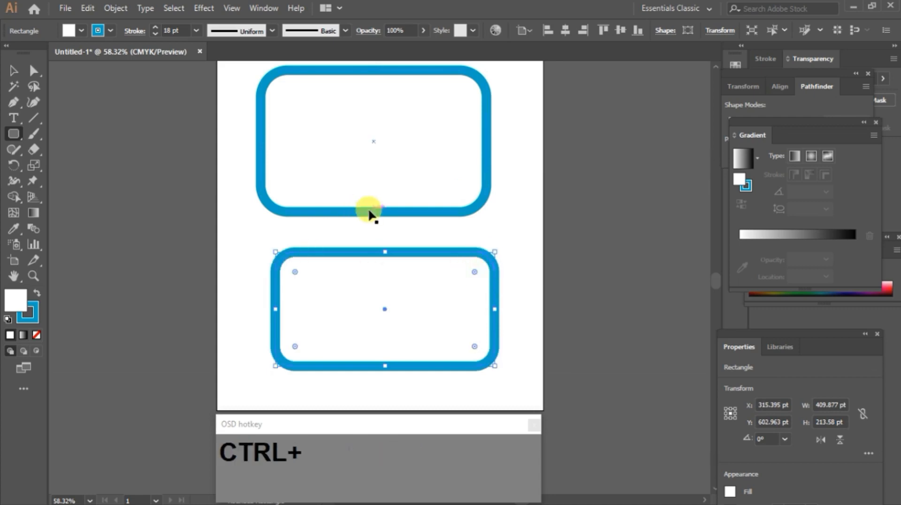
# Step: Select all artwork on the artboard and delete it
pyautogui.hotkey('ctrl', 'a')
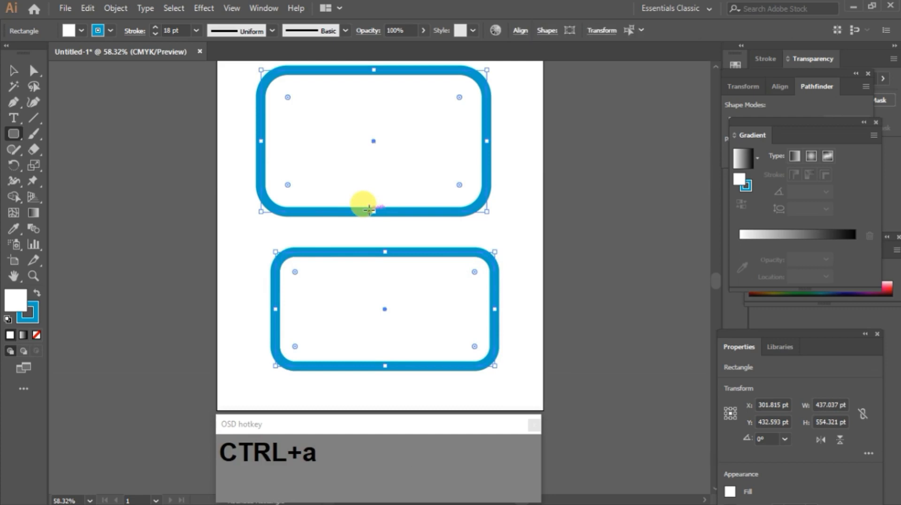
pyautogui.press('Delete')
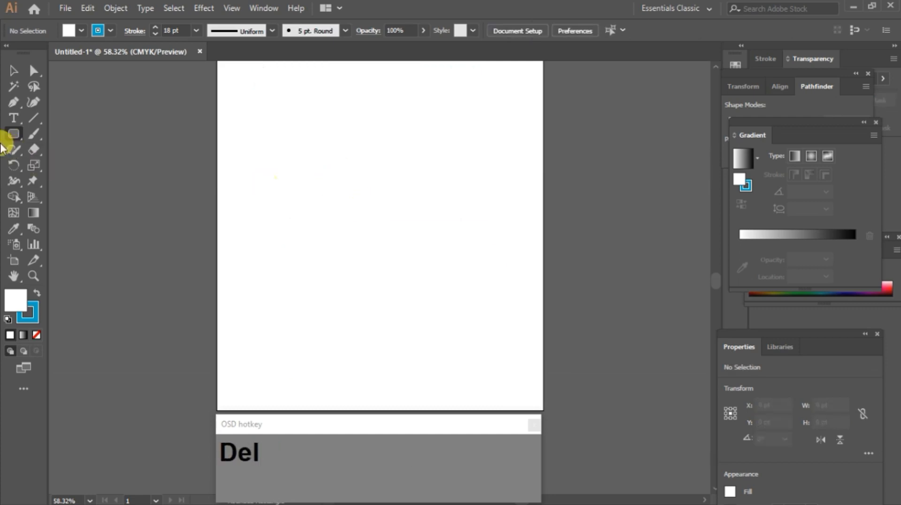
pyautogui.click(11, 71)
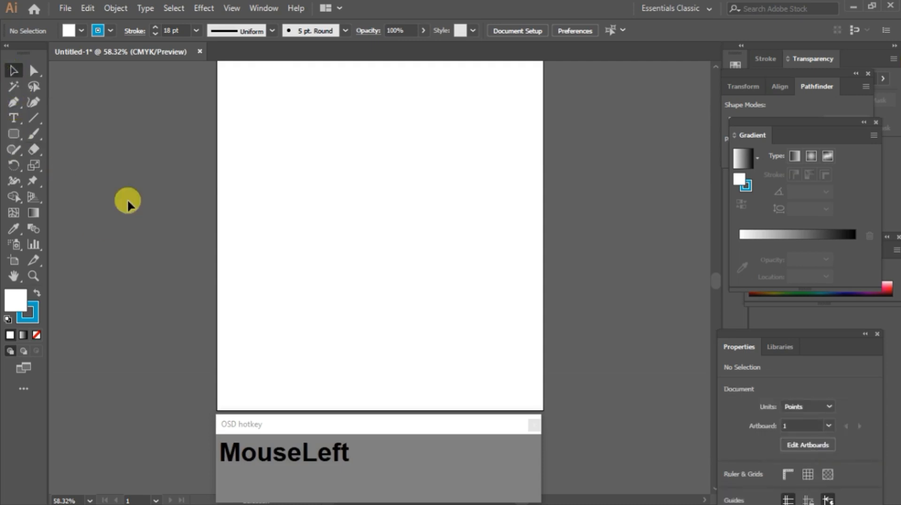
# Step: Create a 75 mm by 75 mm square by clicking on the artboard with the Rectangle tool
pyautogui.press('m')
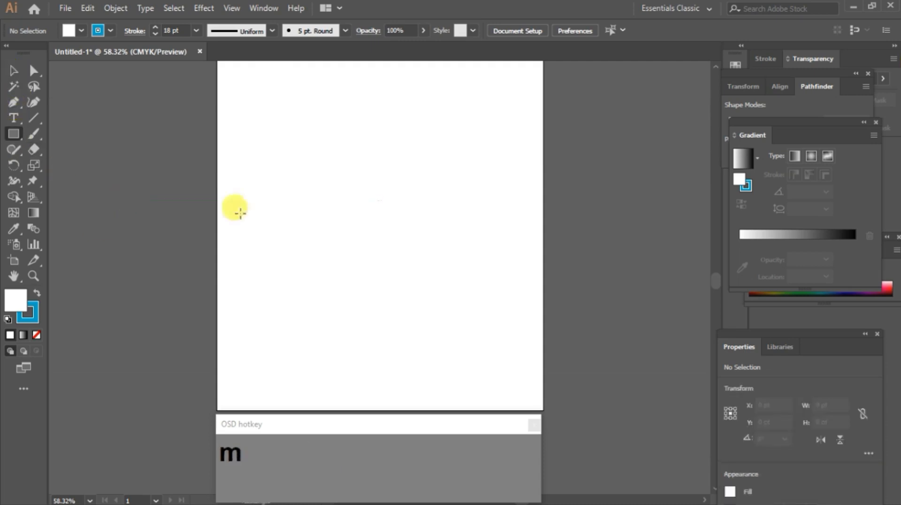
pyautogui.click(343, 146)
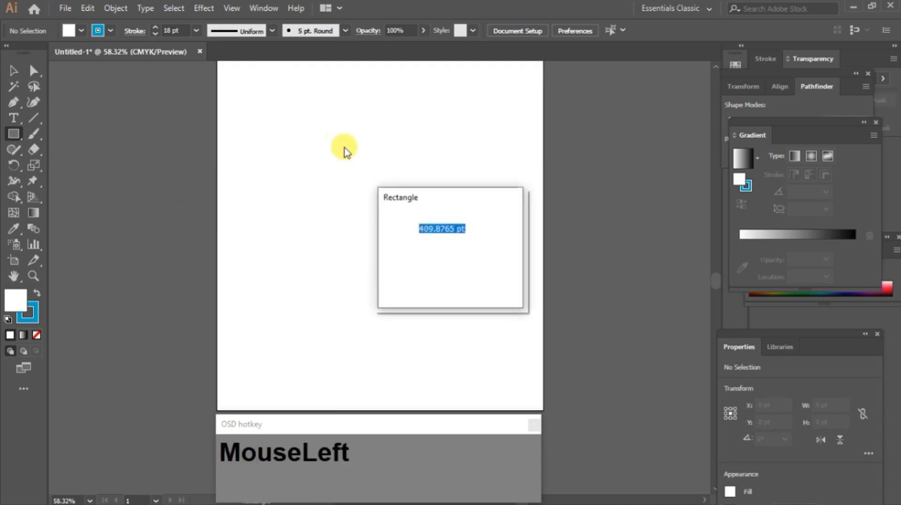
pyautogui.moveTo(429, 196); pyautogui.dragTo(434, 156)
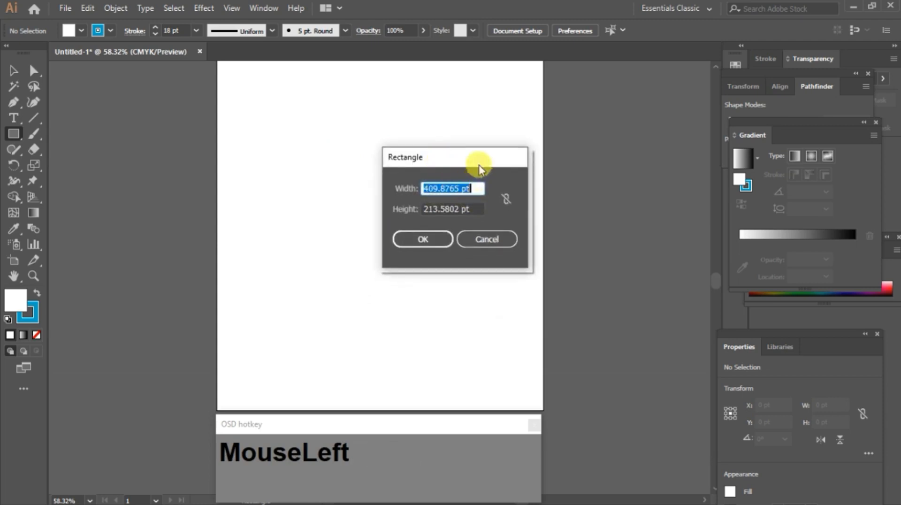
pyautogui.moveTo(475, 161); pyautogui.dragTo(460, 147)
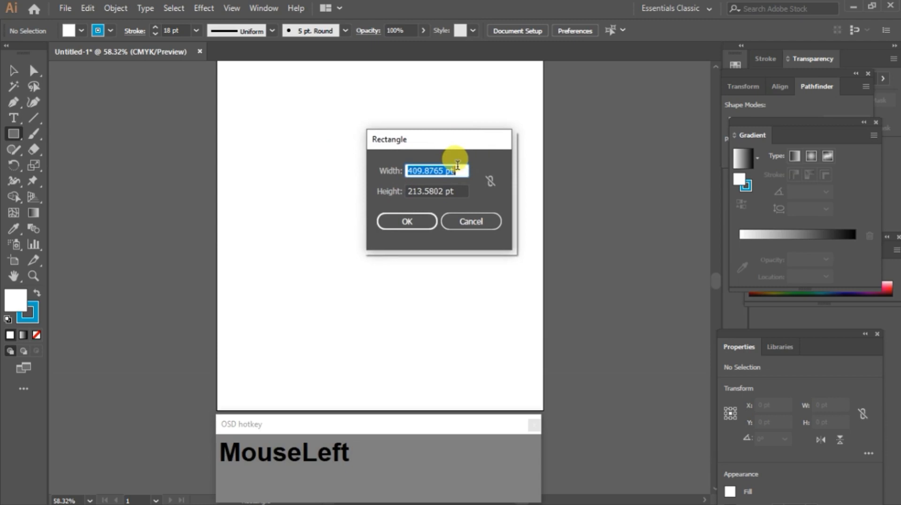
pyautogui.write('75')
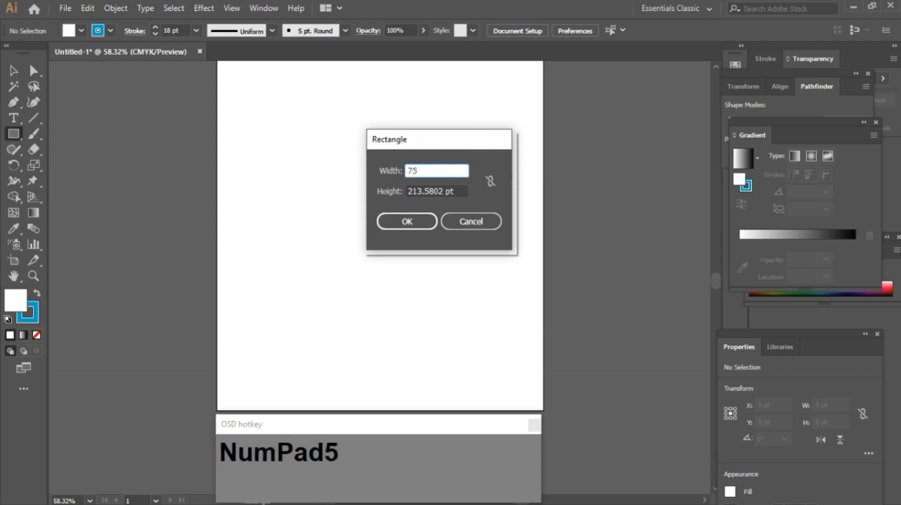
pyautogui.press('Tab')
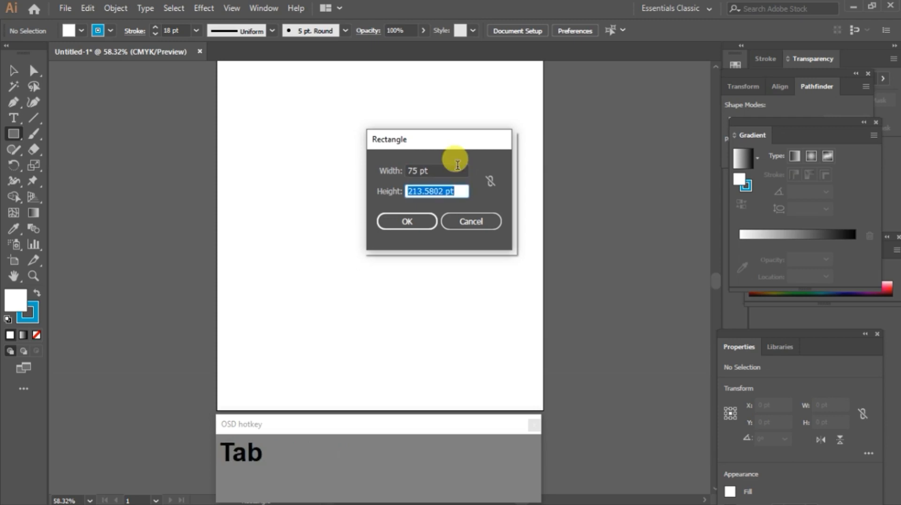
pyautogui.write('75mm')
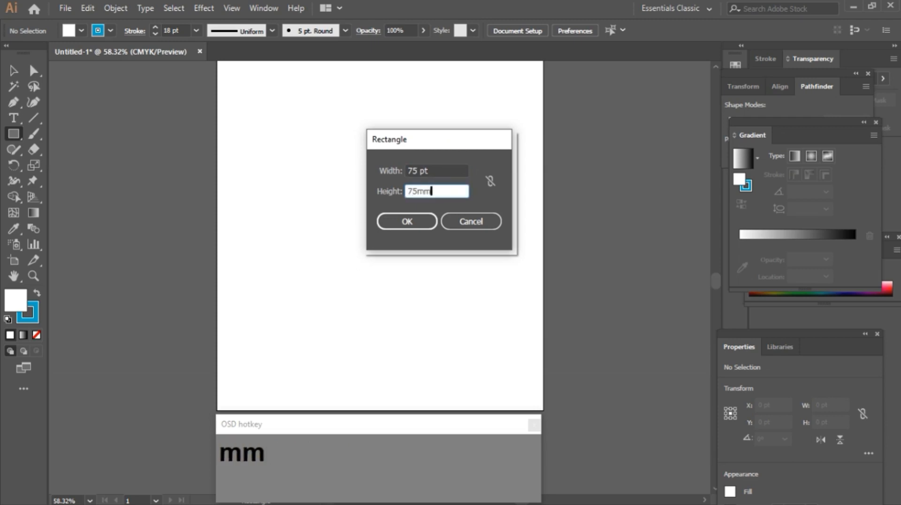
pyautogui.click(439, 168)
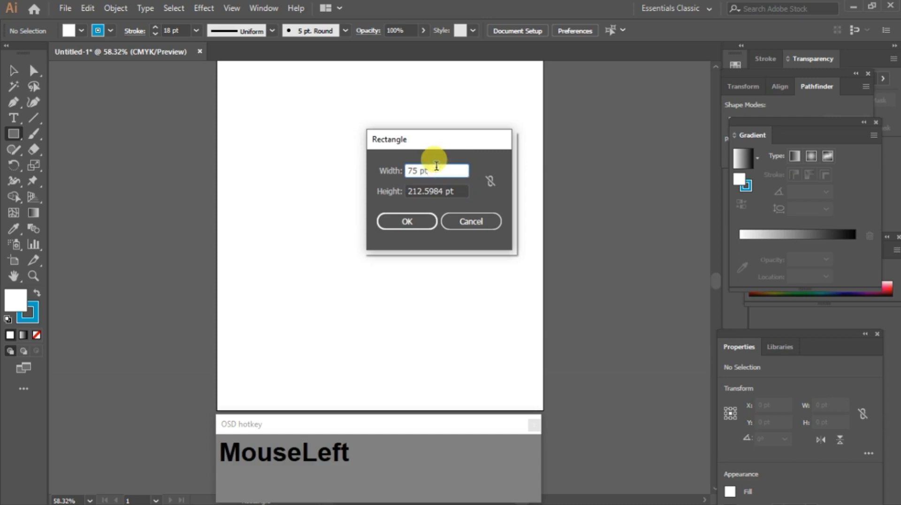
pyautogui.press('BackSpace')
pyautogui.write('mm')
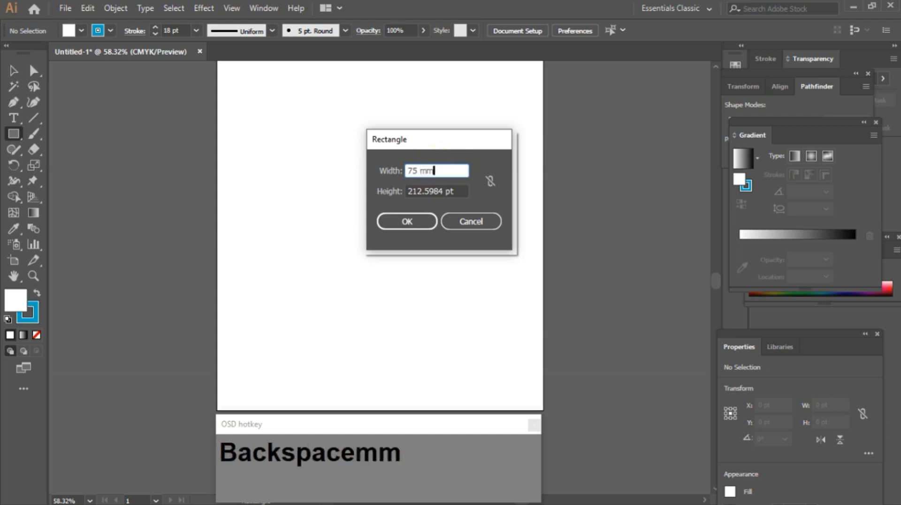
pyautogui.press('Return')
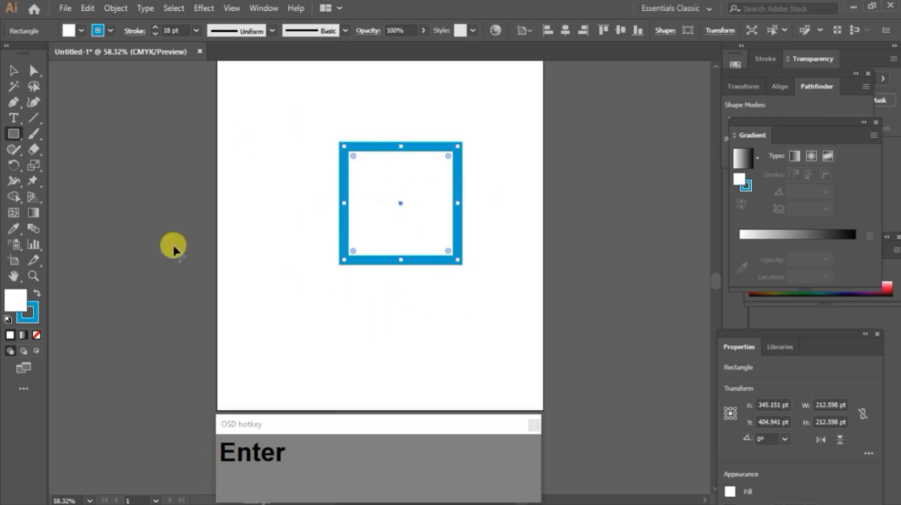
# Step: Create a 75 mm by 75 mm rounded rectangle with a 10 pt corner radius using the Rounded Rectangle tool
pyautogui.rightClick(11, 132)
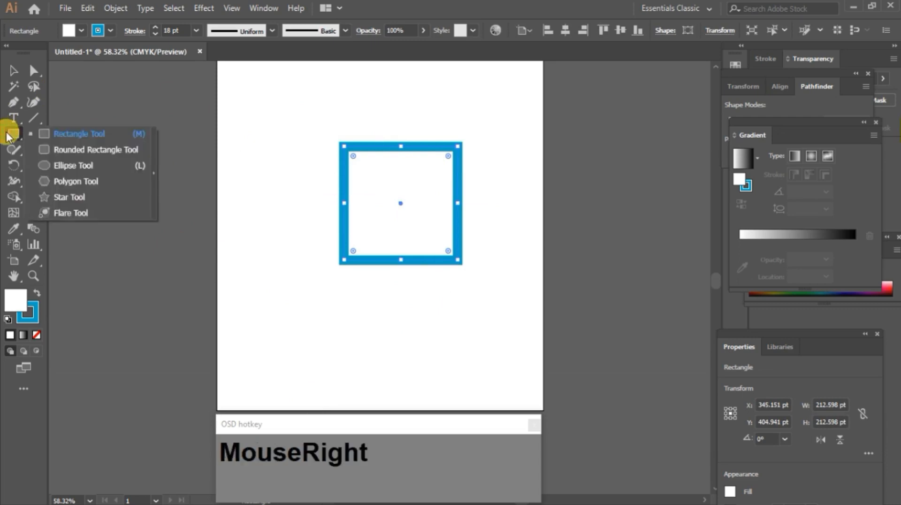
pyautogui.click(60, 151)
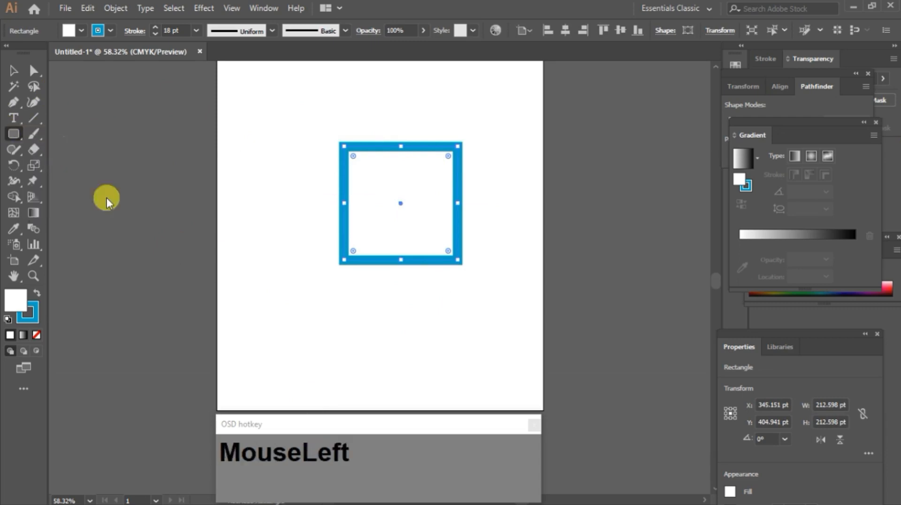
pyautogui.click(368, 317)
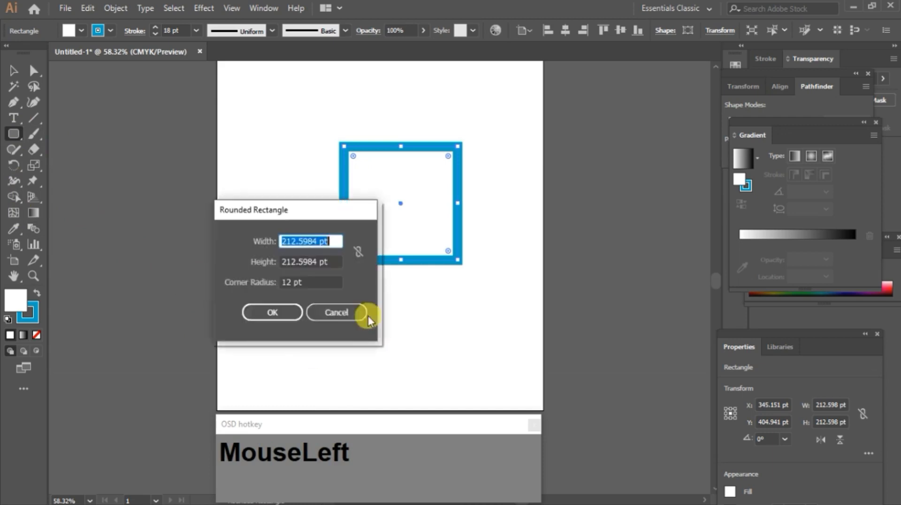
pyautogui.moveTo(288, 210); pyautogui.dragTo(427, 123)
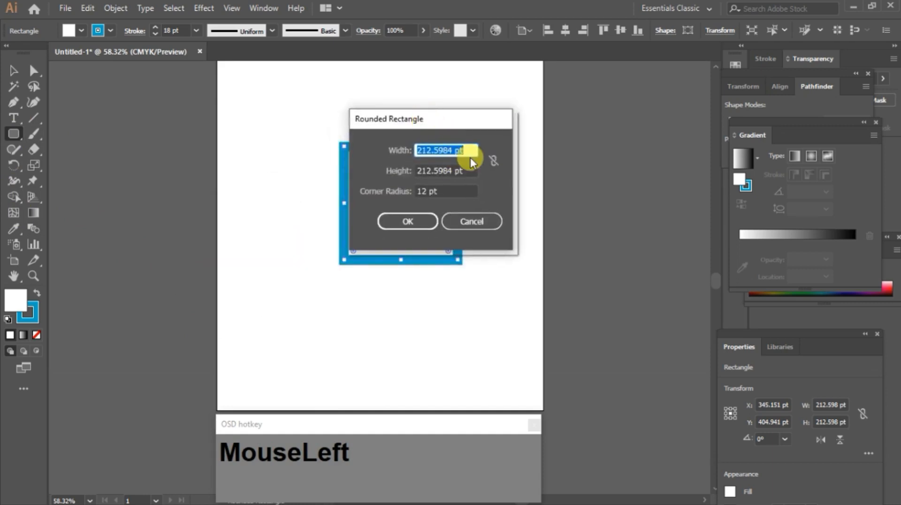
pyautogui.write('75')
pyautogui.press('Tab')
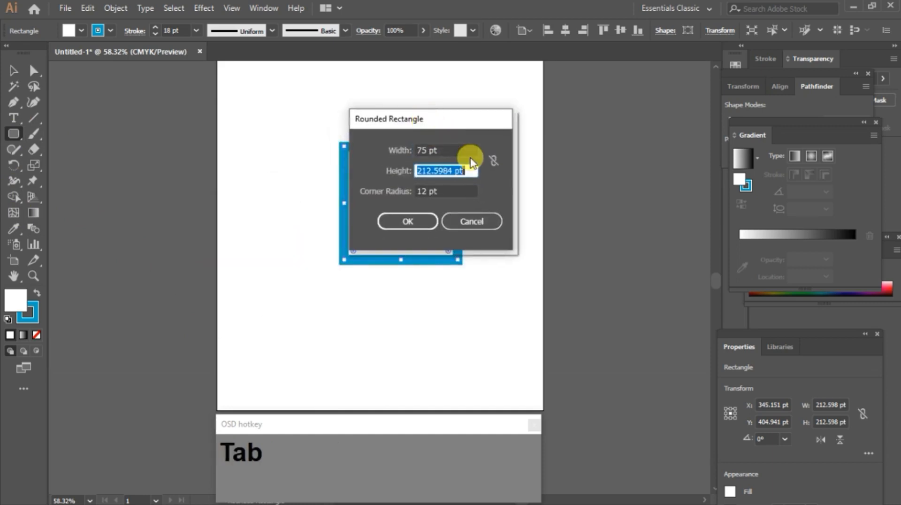
pyautogui.write('75')
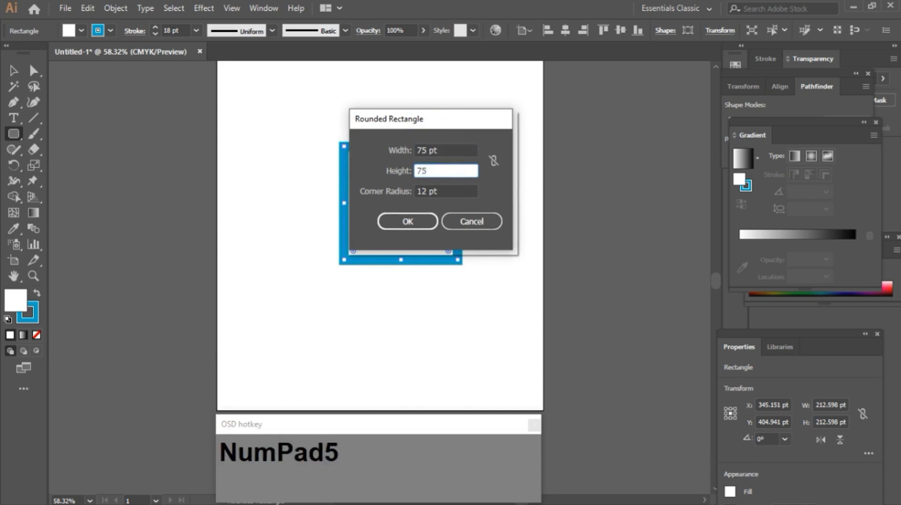
pyautogui.write('mm')
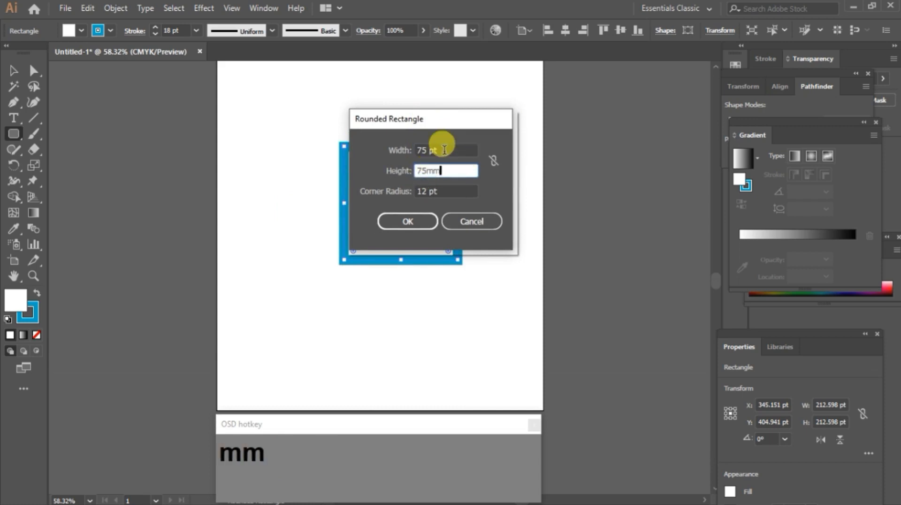
pyautogui.click(444, 150)
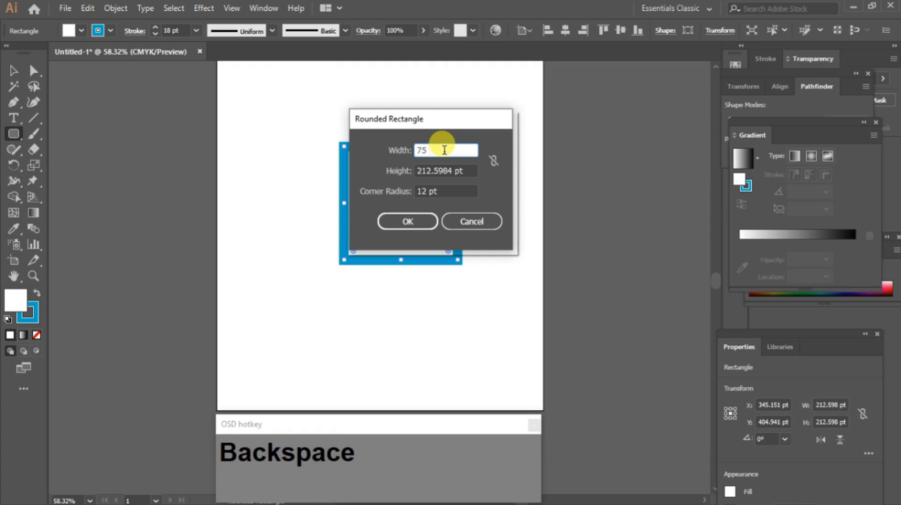
pyautogui.write('k')
pyautogui.press('BackSpace')
pyautogui.write('mm')
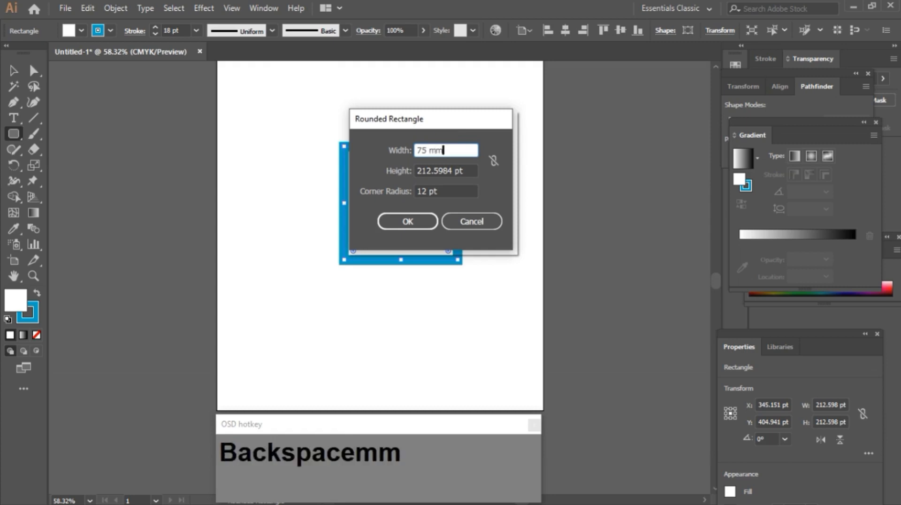
pyautogui.click(426, 192)
pyautogui.press('BackSpace')
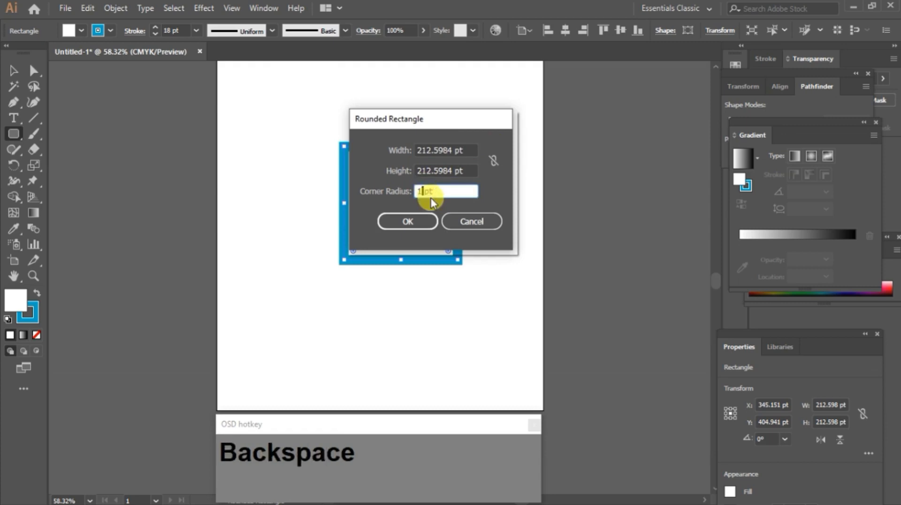
pyautogui.write('10')
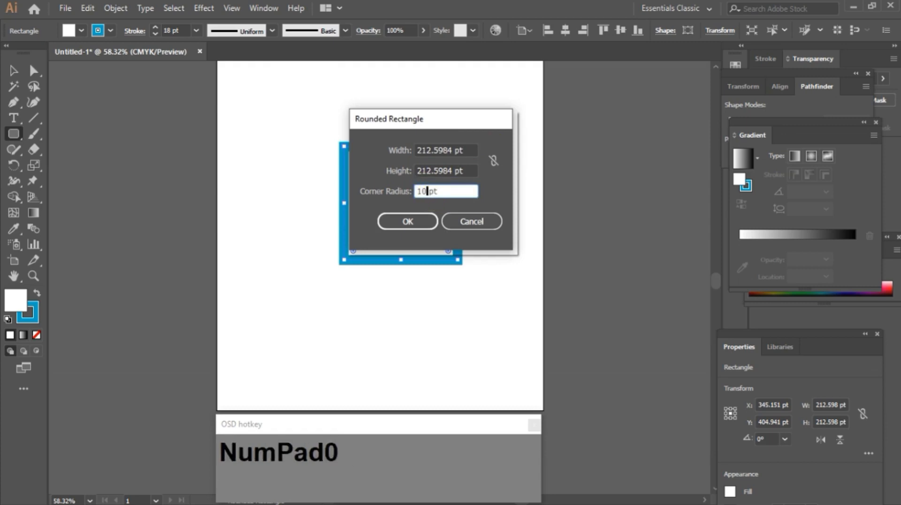
pyautogui.click(387, 221)
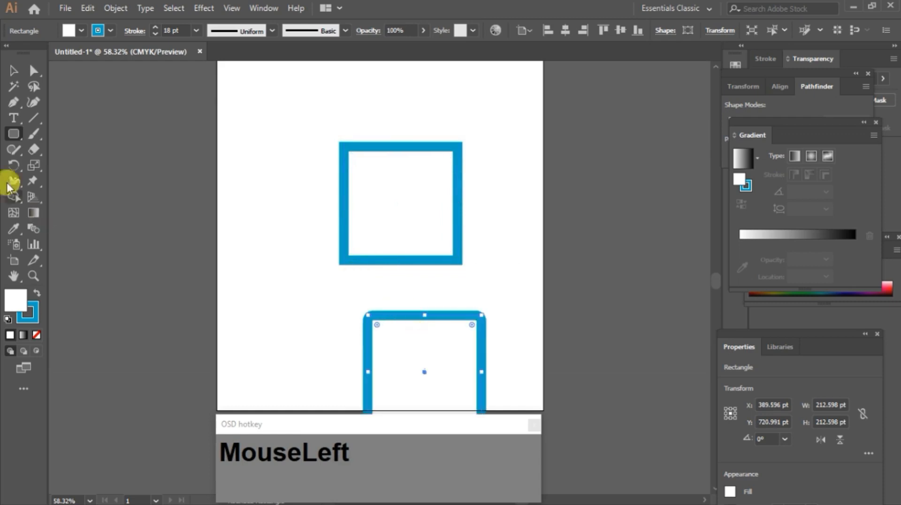
# Step: Move the rounded square to the left of the plain square and deselect it
pyautogui.press('v')
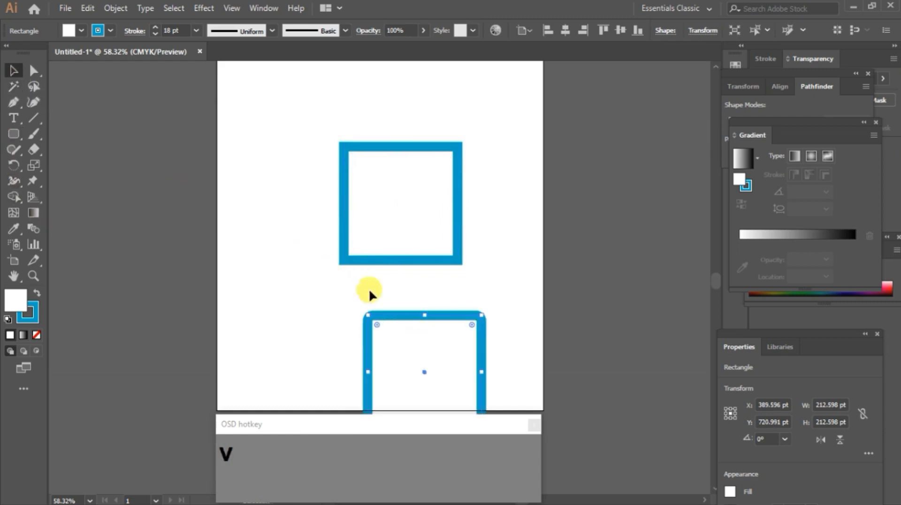
pyautogui.moveTo(408, 317); pyautogui.dragTo(265, 165)
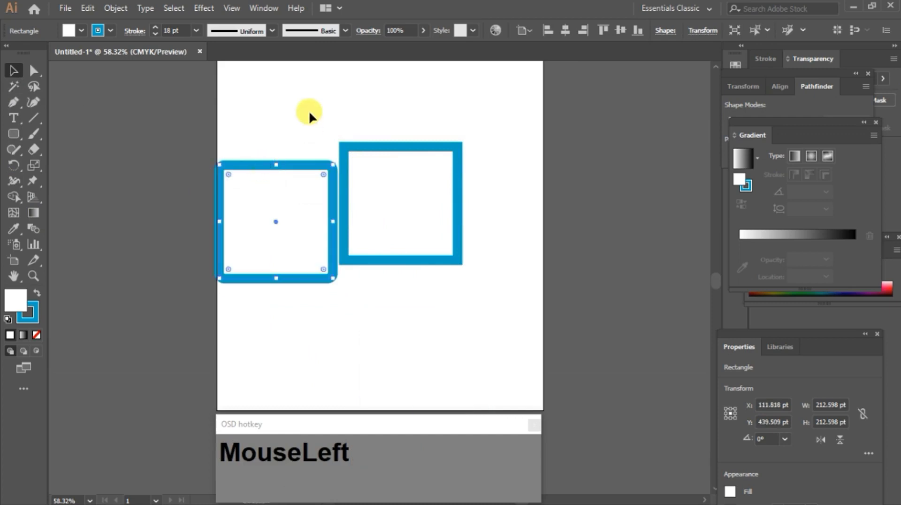
pyautogui.click(351, 219)
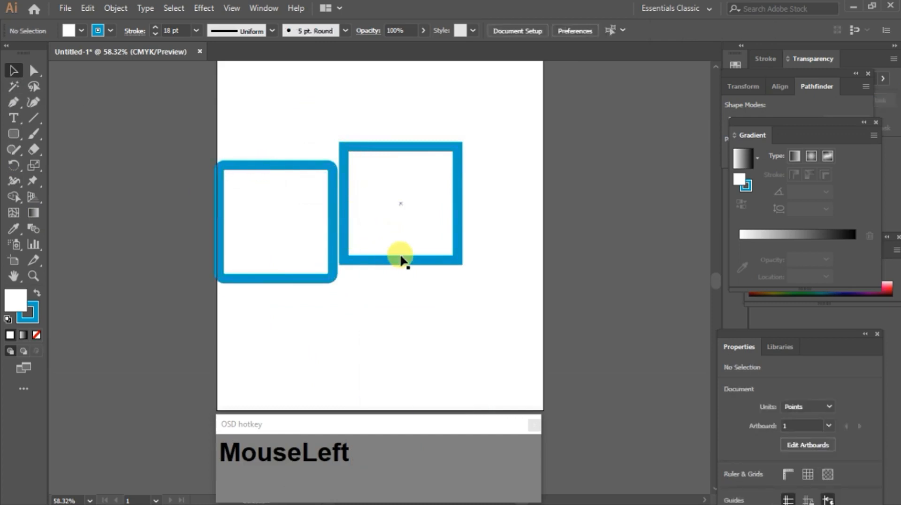
# Step: Resize the rounded square to about 188 x 115 pt by dragging its bounding box handles
pyautogui.click(345, 154)
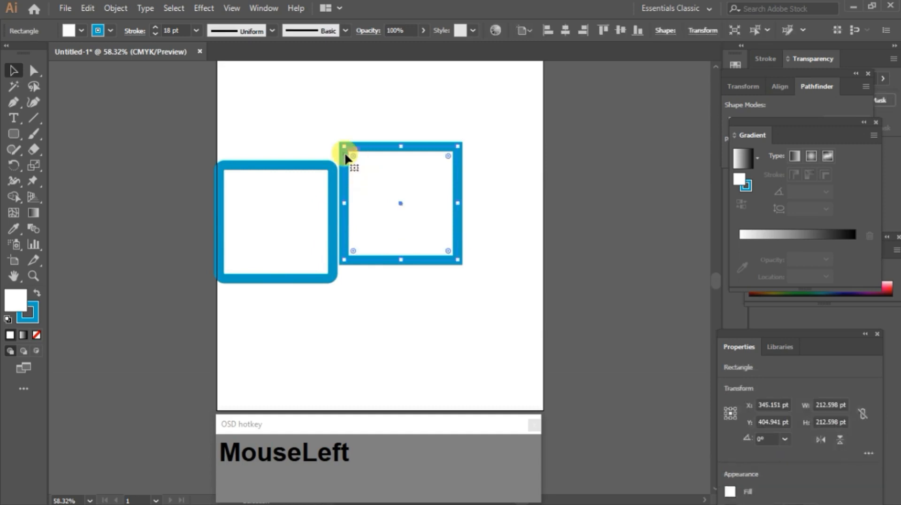
pyautogui.click(334, 203)
pyautogui.moveTo(331, 219)
pyautogui.mouseDown()
pyautogui.moveTo(306, 225)
pyautogui.moveTo(324, 234)
pyautogui.moveTo(290, 235)
pyautogui.moveTo(320, 233)
pyautogui.mouseUp()
pyautogui.moveTo(264, 161); pyautogui.dragTo(282, 239)
pyautogui.moveTo(270, 278); pyautogui.dragTo(269, 259)
pyautogui.moveTo(222, 233); pyautogui.dragTo(240, 225)
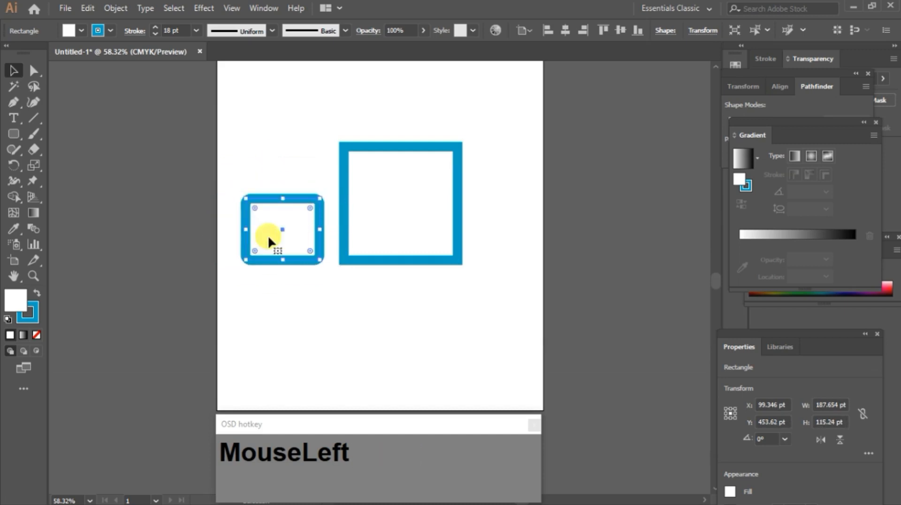
# Step: Resize the plain square to about 145 x 162 pt by dragging its left and top bounding-box handles
pyautogui.click(346, 161)
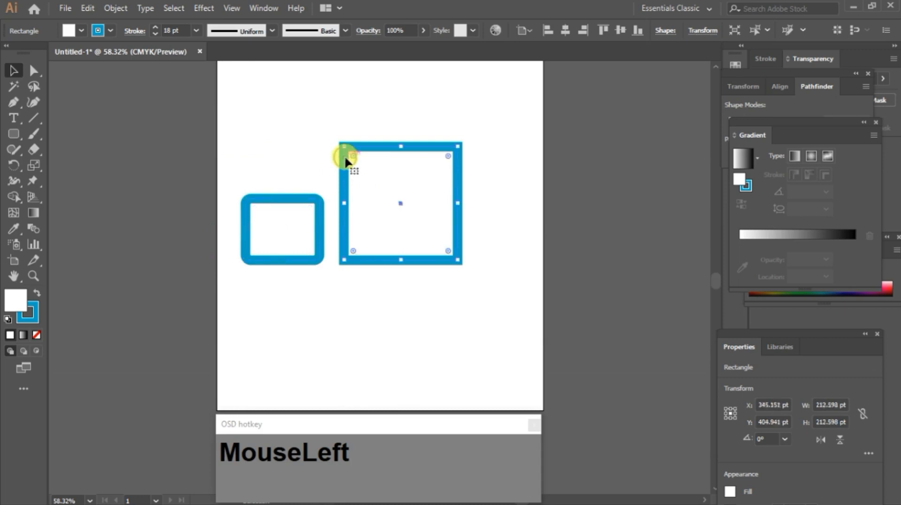
pyautogui.moveTo(338, 195); pyautogui.dragTo(406, 190)
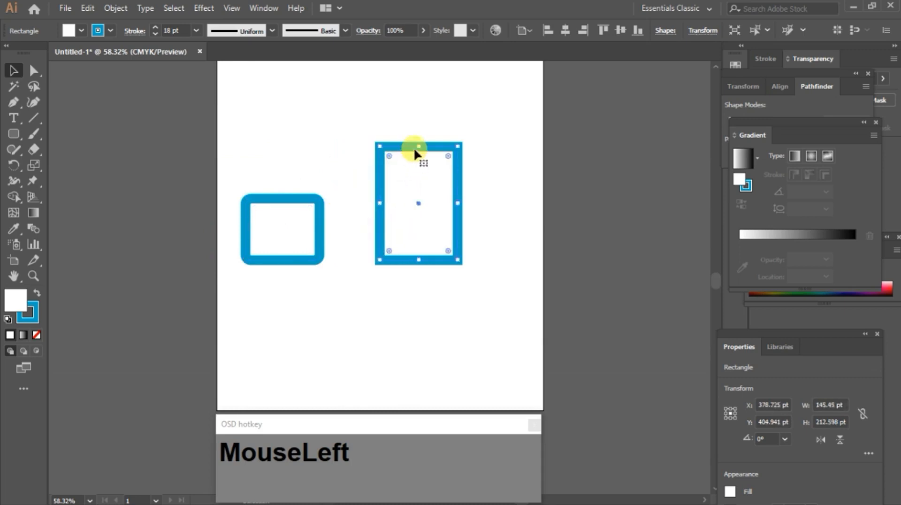
pyautogui.moveTo(413, 147); pyautogui.dragTo(422, 172)
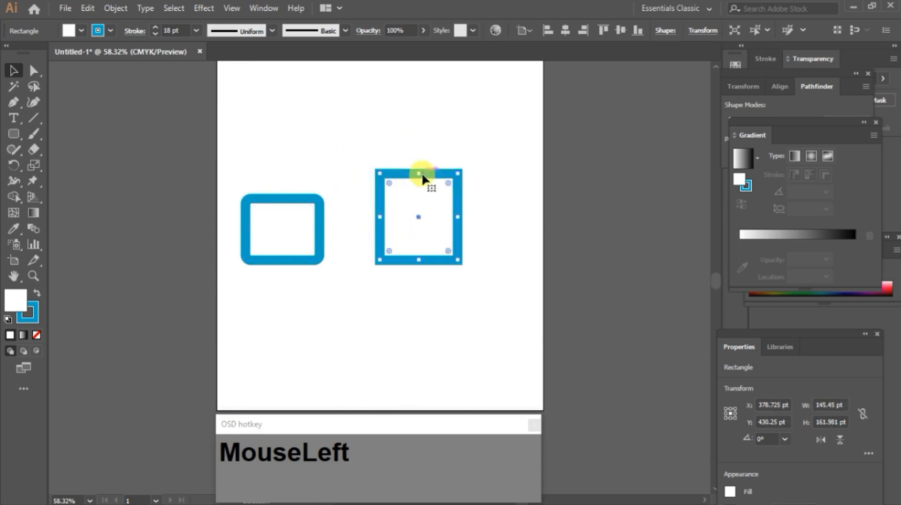
# Step: Delete the shapes to clear the artboard
pyautogui.press('Delete')
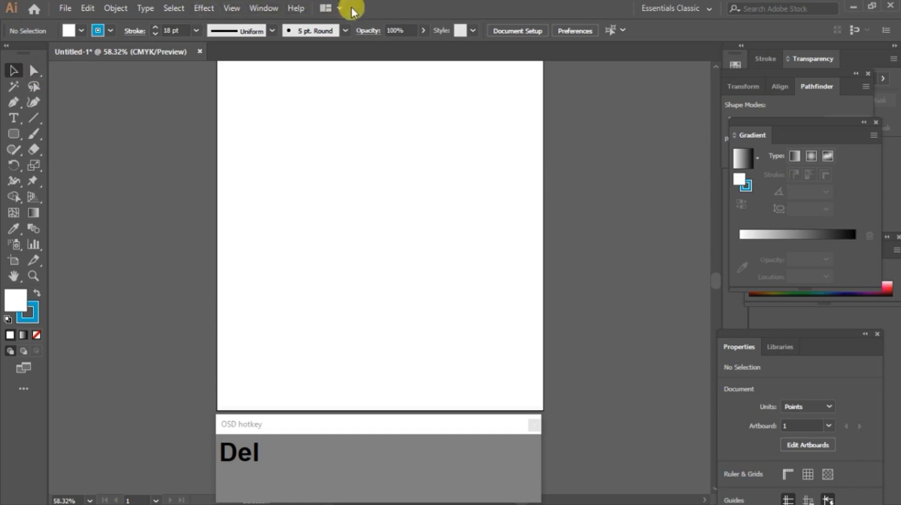
pyautogui.rightClick(19, 132)
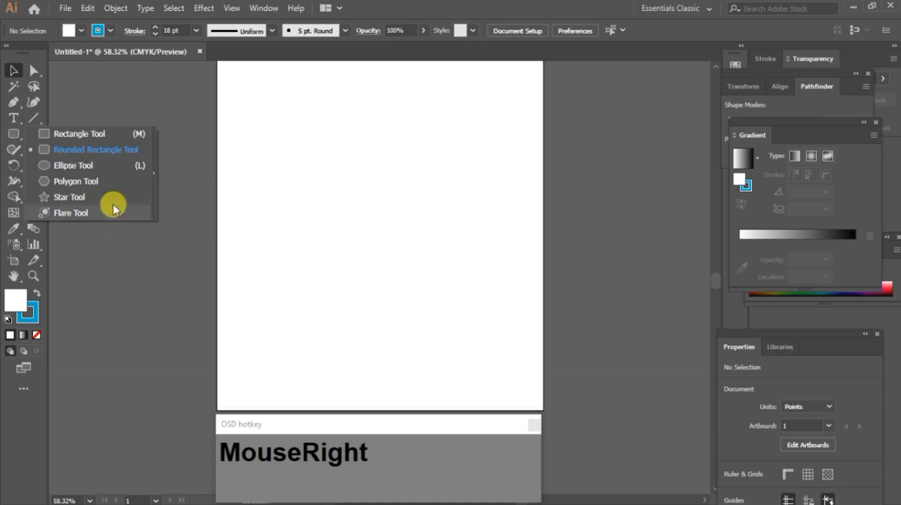
pyautogui.click(362, 4)
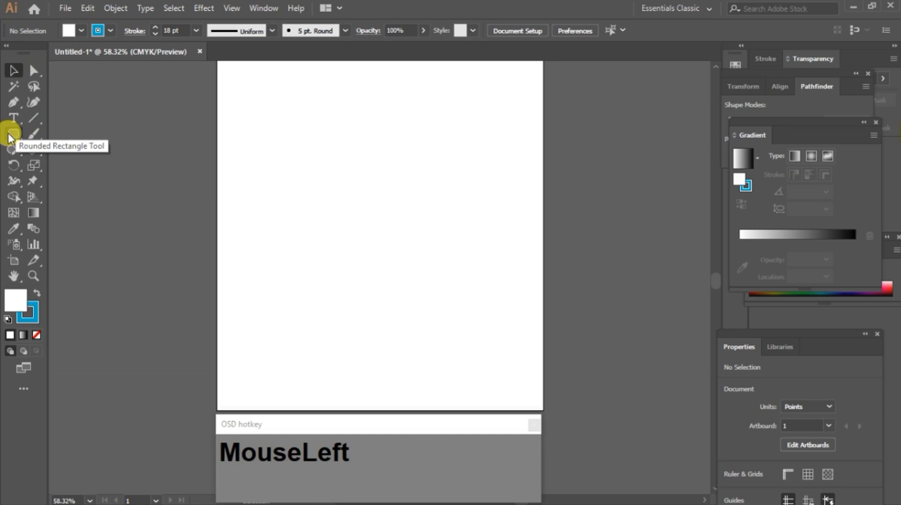
# Step: Draw a rectangle about 360 x 225 pt with the Rectangle tool
pyautogui.press('m')
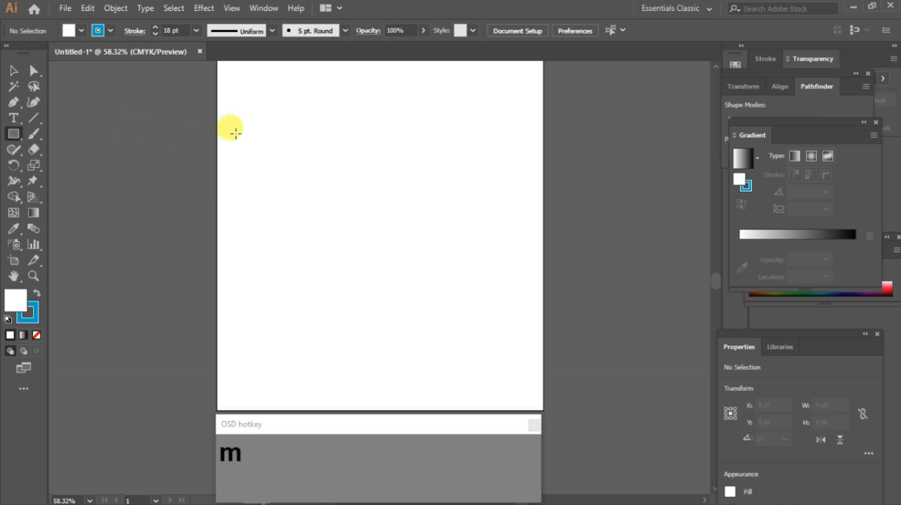
pyautogui.moveTo(258, 144)
pyautogui.mouseDown()
pyautogui.moveTo(365, 227)
pyautogui.moveTo(451, 263)
pyautogui.mouseUp()
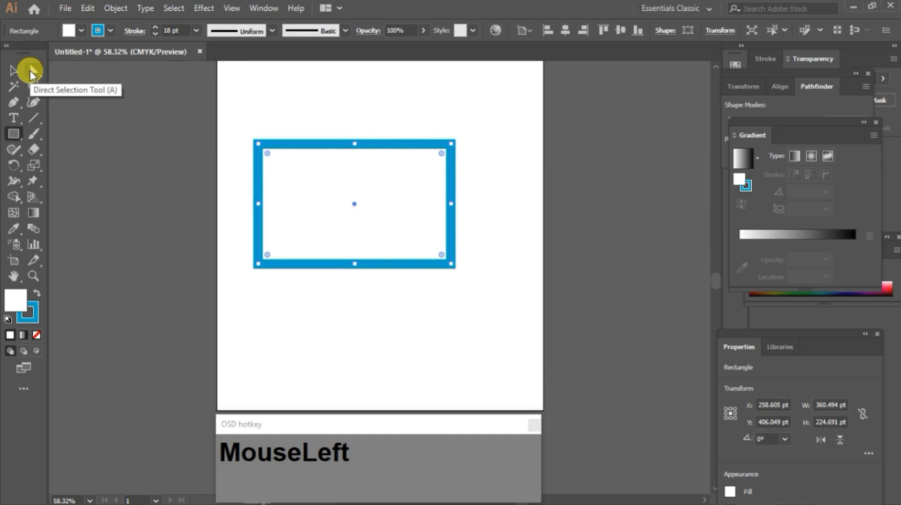
# Step: Drag the rectangle's top-right anchor to its centre with Direct Selection, then undo the move
pyautogui.click(29, 71)
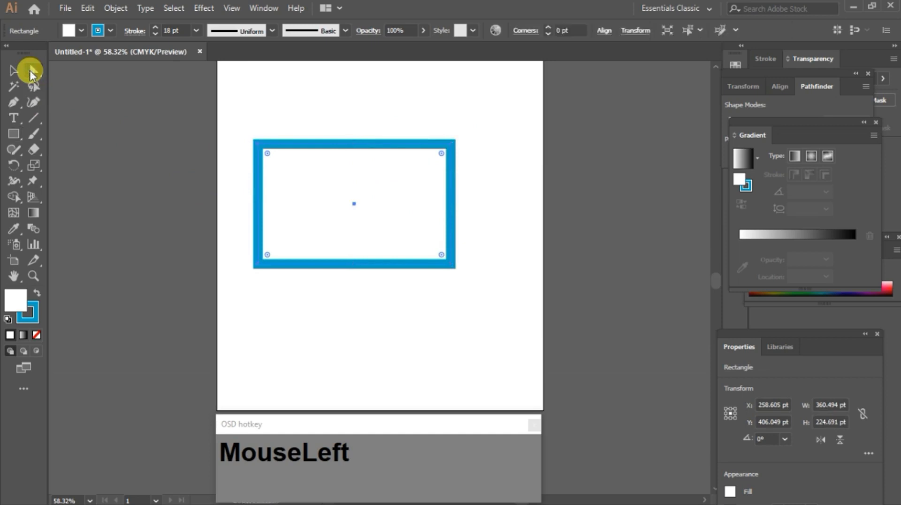
pyautogui.click(453, 147)
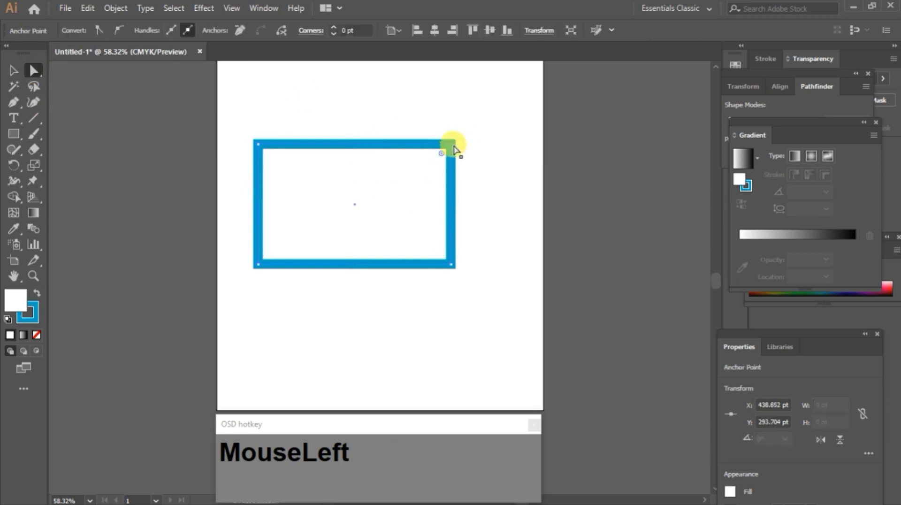
pyautogui.moveTo(453, 146); pyautogui.dragTo(354, 205)
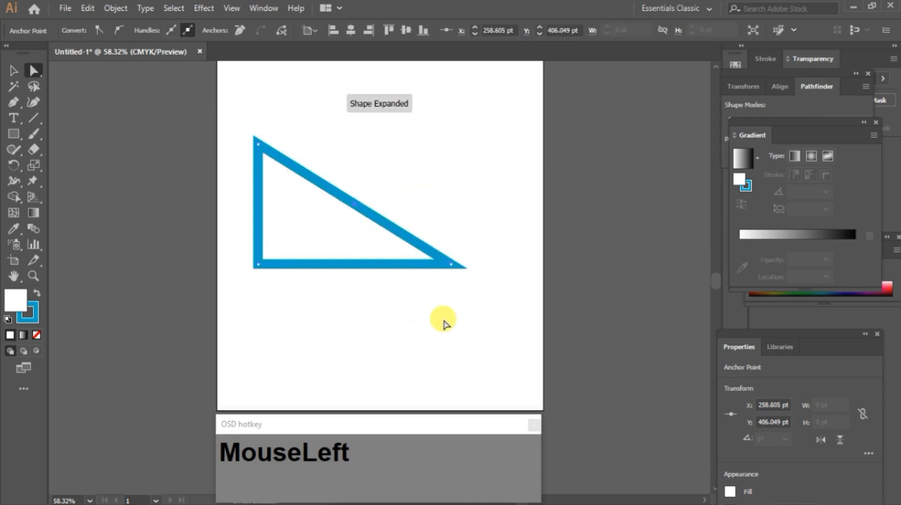
pyautogui.click(474, 224)
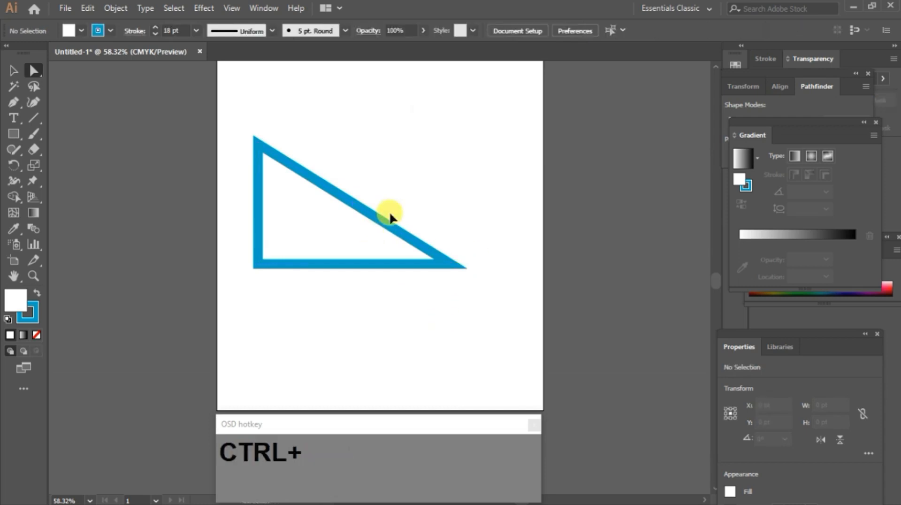
pyautogui.hotkey('ctrl', 'z')
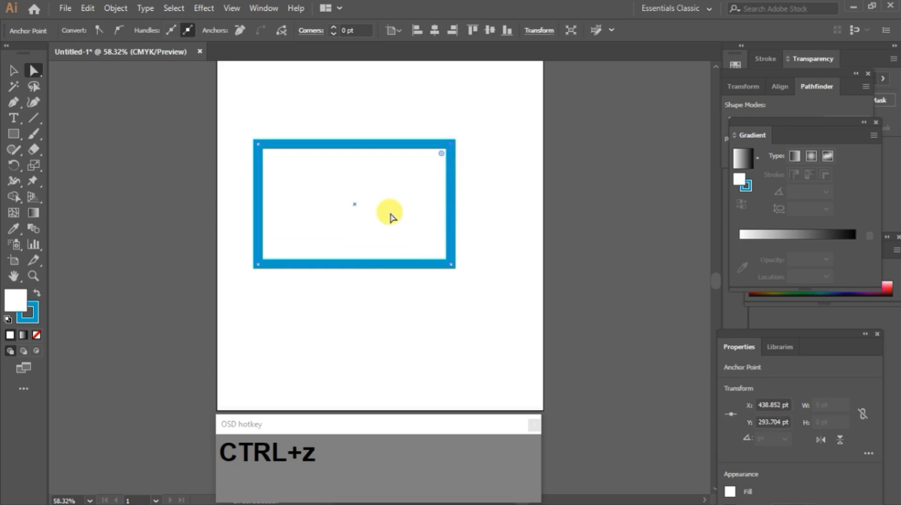
# Step: Try dragging the bottom-left and bottom-right anchors to distort the rectangle, undoing each move
pyautogui.moveTo(259, 265); pyautogui.dragTo(257, 218)
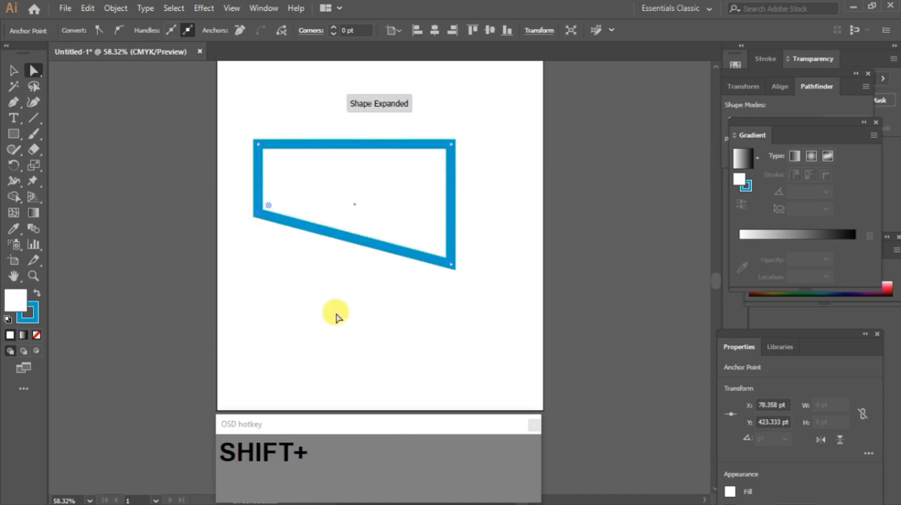
pyautogui.hotkey('ctrl', 'z')
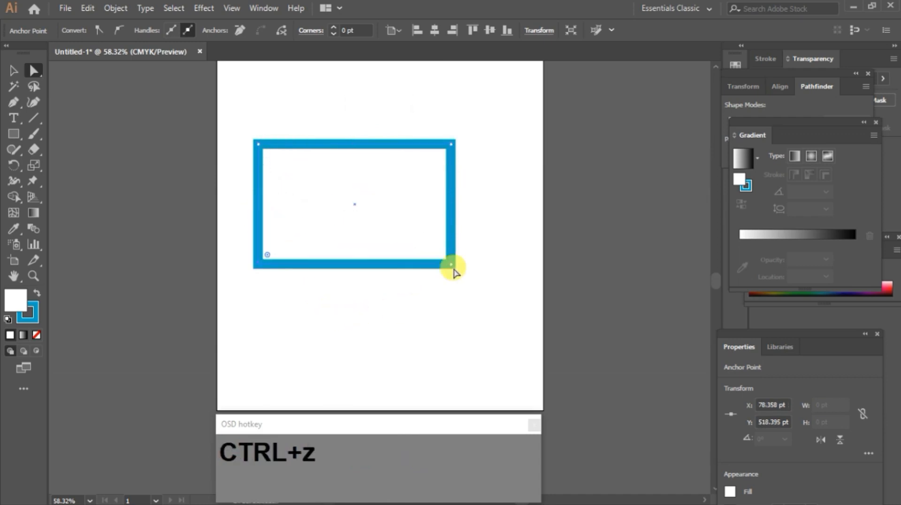
pyautogui.moveTo(452, 266); pyautogui.dragTo(277, 167)
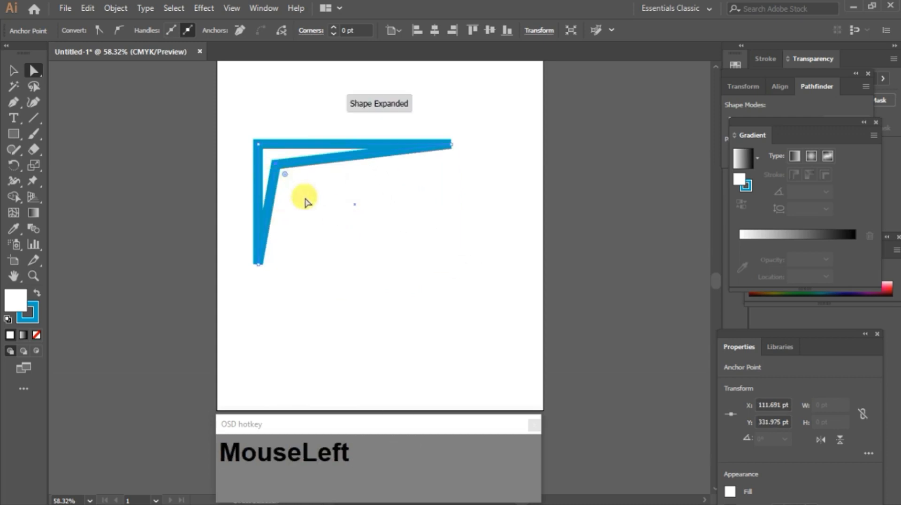
pyautogui.hotkey('ctrl', 'z')
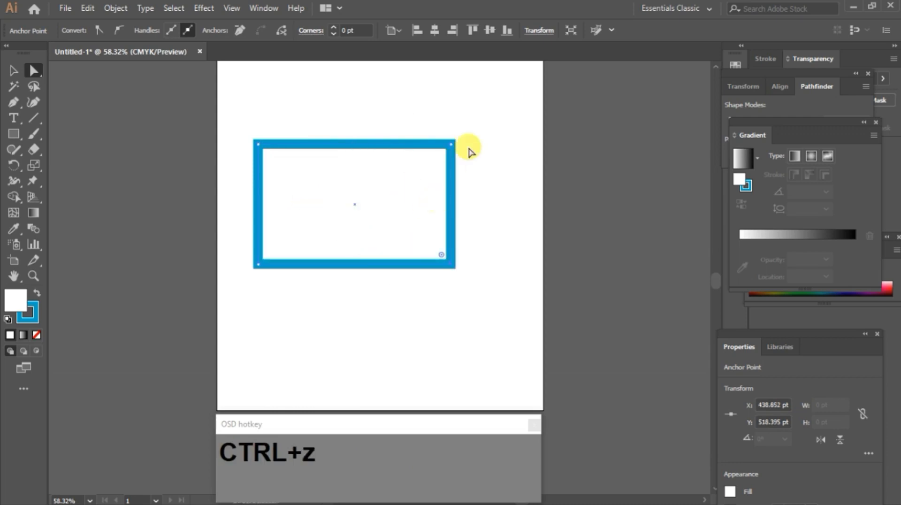
# Step: Move the rectangle's bottom-right anchor to its centre to form a triangle, then deselect
pyautogui.click(453, 269)
pyautogui.moveTo(452, 268); pyautogui.dragTo(355, 202)
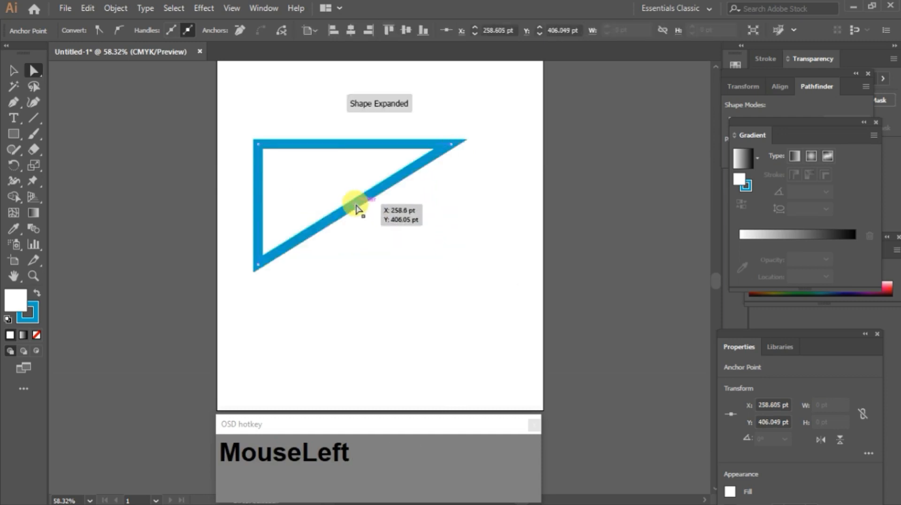
pyautogui.click(385, 264)
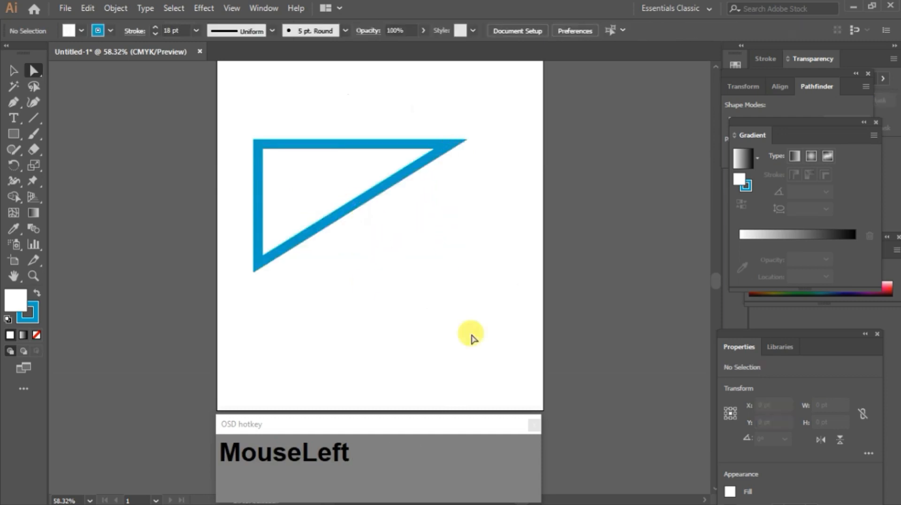
# Step: Delete the triangle and draw a rounded rectangle about 428 x 165 pt with the Rounded Rectangle tool
pyautogui.hotkey('ctrl', 'a')
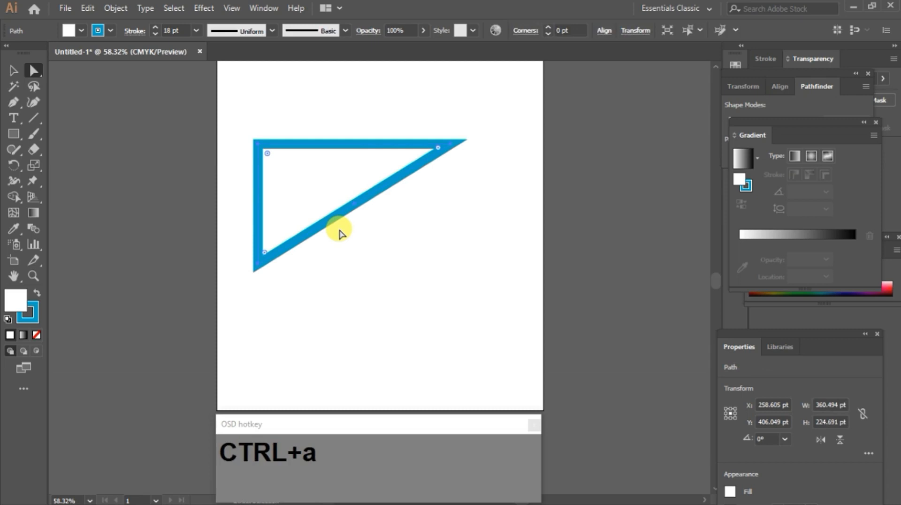
pyautogui.press('Delete')
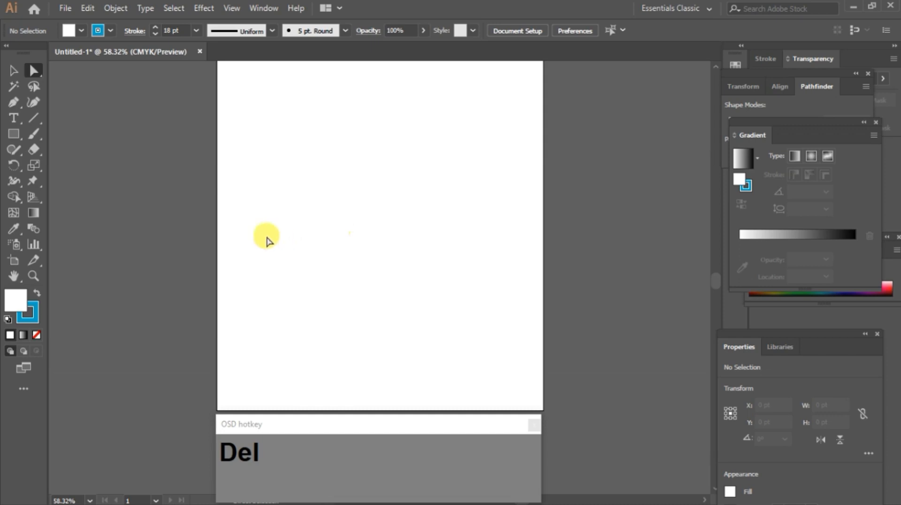
pyautogui.rightClick(14, 133)
pyautogui.click(47, 148)
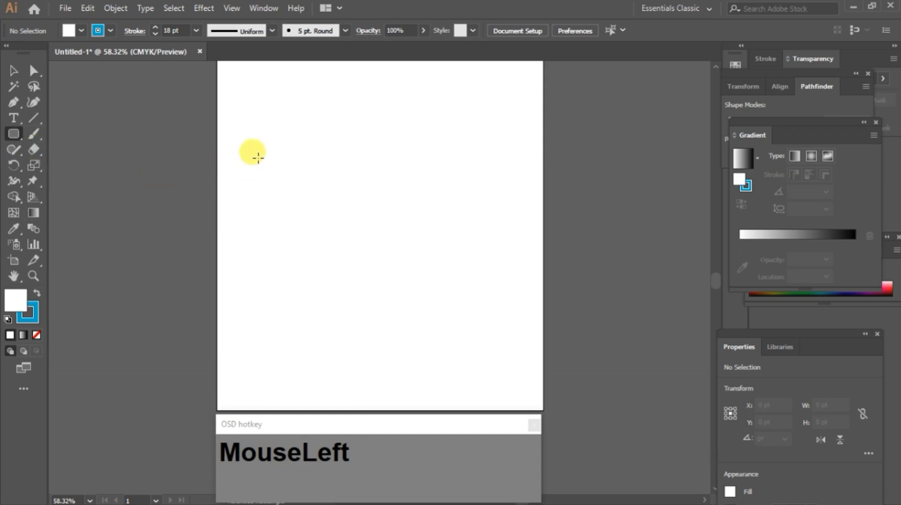
pyautogui.moveTo(259, 151)
pyautogui.mouseDown()
pyautogui.moveTo(330, 217)
pyautogui.moveTo(487, 238)
pyautogui.mouseUp()
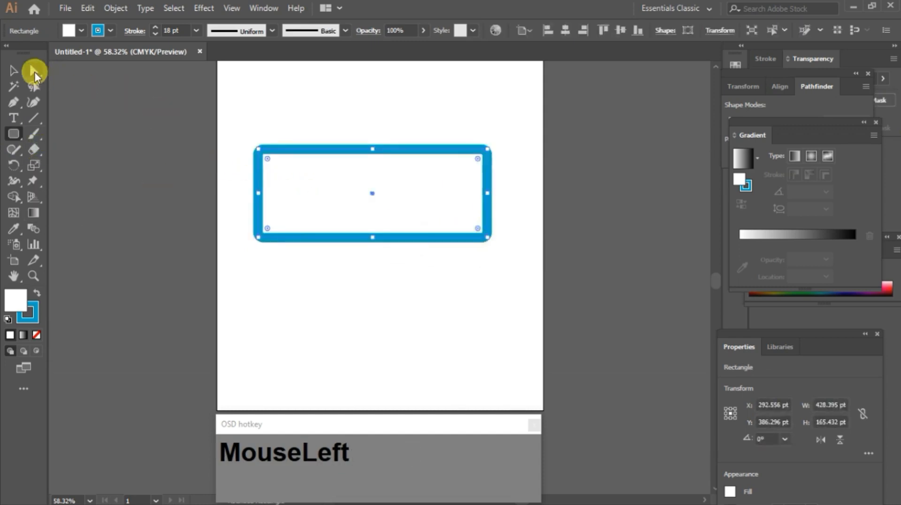
# Step: Drag the rounded rectangle's top-right corner widget inward to enlarge that corner, then undo
pyautogui.click(34, 72)
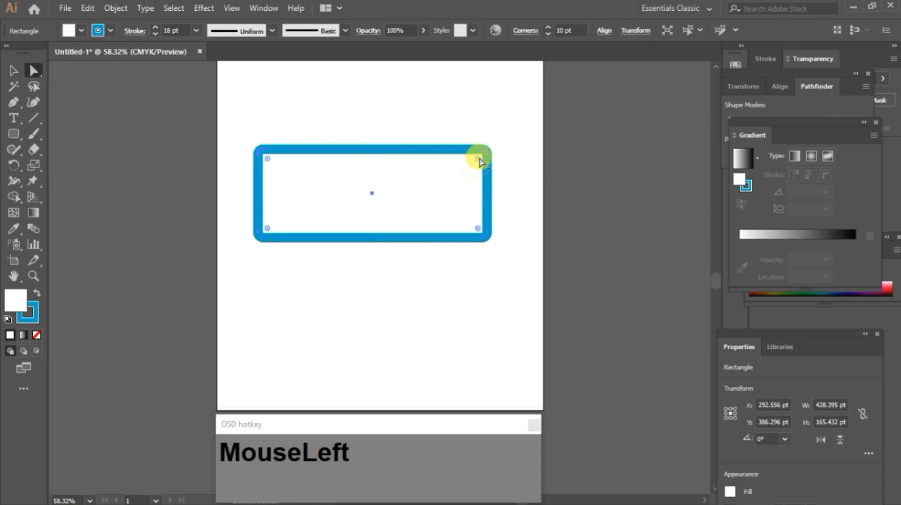
pyautogui.moveTo(478, 161); pyautogui.dragTo(365, 229)
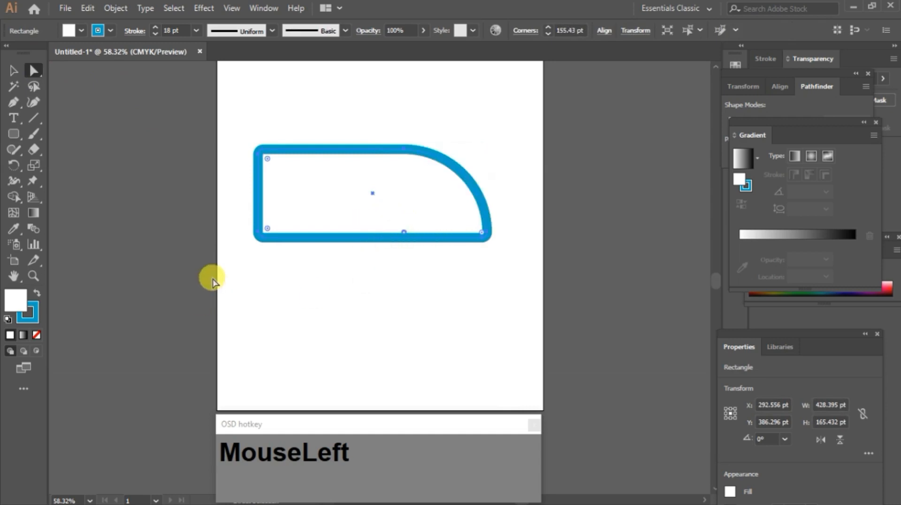
pyautogui.hotkey('ctrl', 'z')
pyautogui.hotkey('ctrl', 'z')
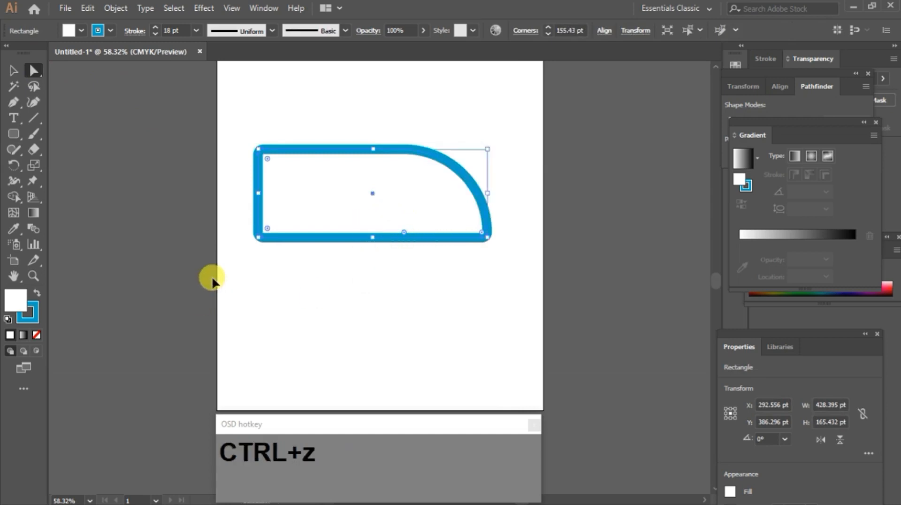
# Step: Draw a rectangle about 359 x 141 pt below it and round its top-left corner to about 71 pt
pyautogui.rightClick(15, 136)
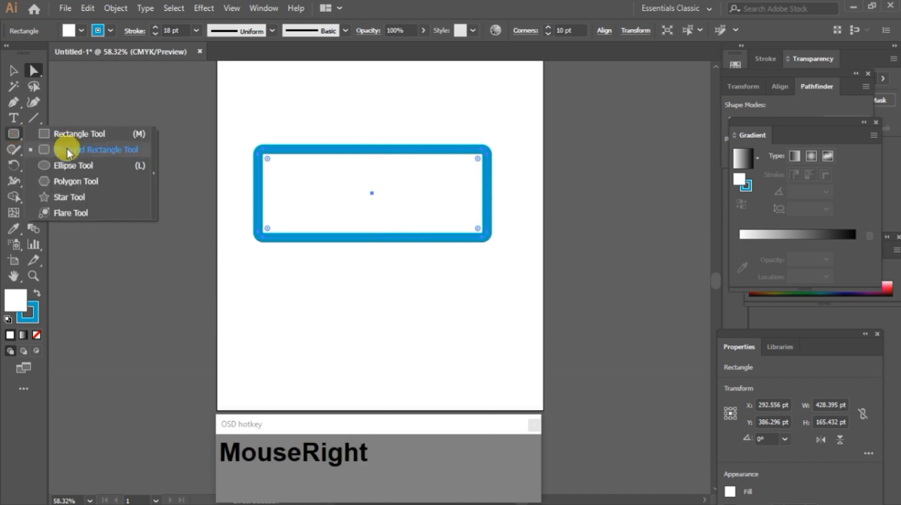
pyautogui.click(75, 132)
pyautogui.moveTo(275, 266)
pyautogui.mouseDown()
pyautogui.moveTo(376, 322)
pyautogui.moveTo(468, 340)
pyautogui.mouseUp()
pyautogui.click(33, 71)
pyautogui.moveTo(226, 266); pyautogui.dragTo(321, 302)
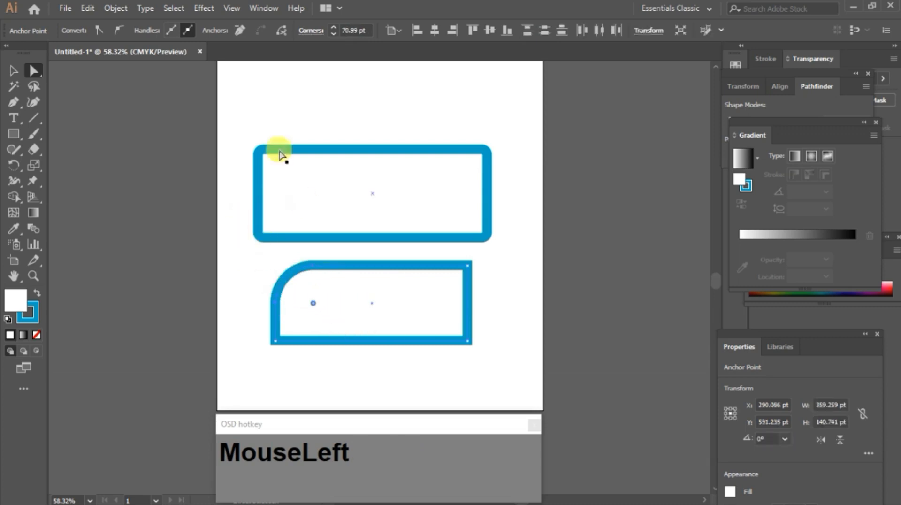
# Step: Delete both shapes and draw a new rectangle about 381 x 215 pt with the Rectangle tool
pyautogui.hotkey('ctrl', 'a')
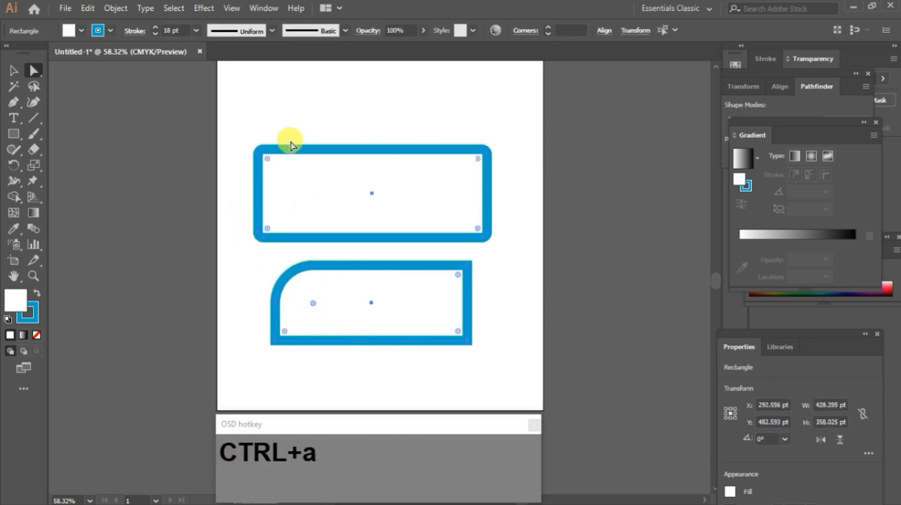
pyautogui.press('Delete')
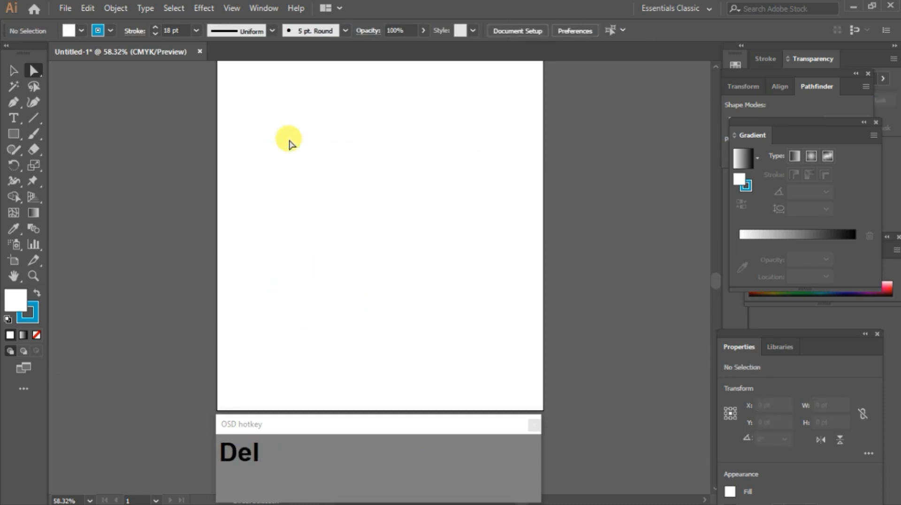
pyautogui.click(14, 137)
pyautogui.moveTo(277, 142)
pyautogui.mouseDown()
pyautogui.moveTo(318, 201)
pyautogui.moveTo(474, 241)
pyautogui.moveTo(479, 257)
pyautogui.mouseUp()
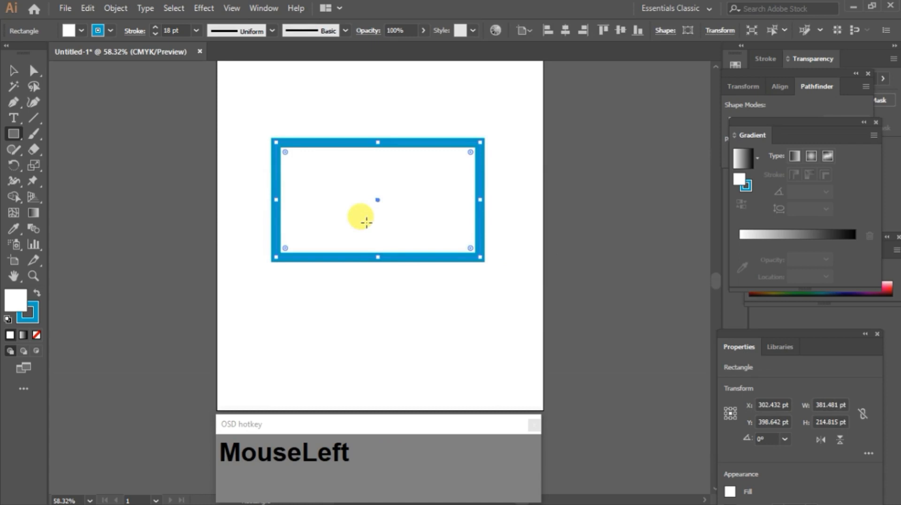
# Step: Try rounding the rectangle's corners by dragging its bottom-right corner widget inward, then undo
pyautogui.click(34, 72)
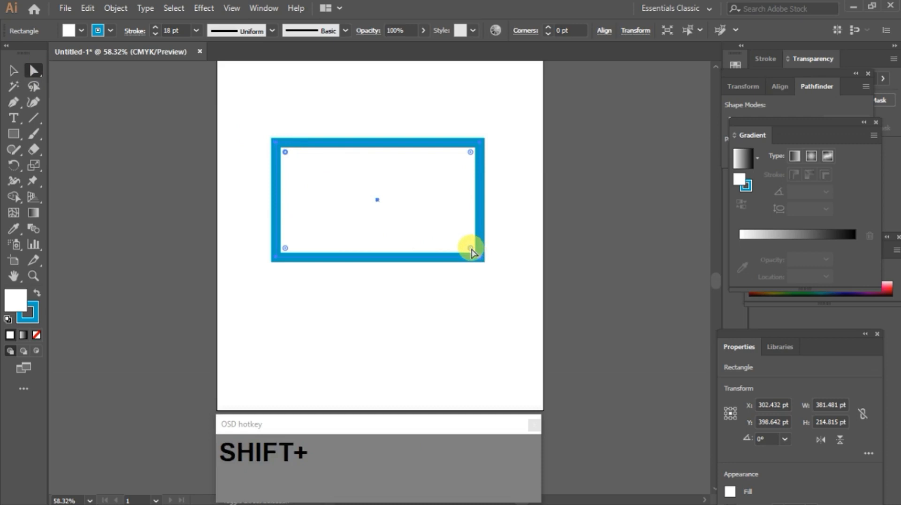
pyautogui.moveTo(471, 249); pyautogui.dragTo(396, 209)
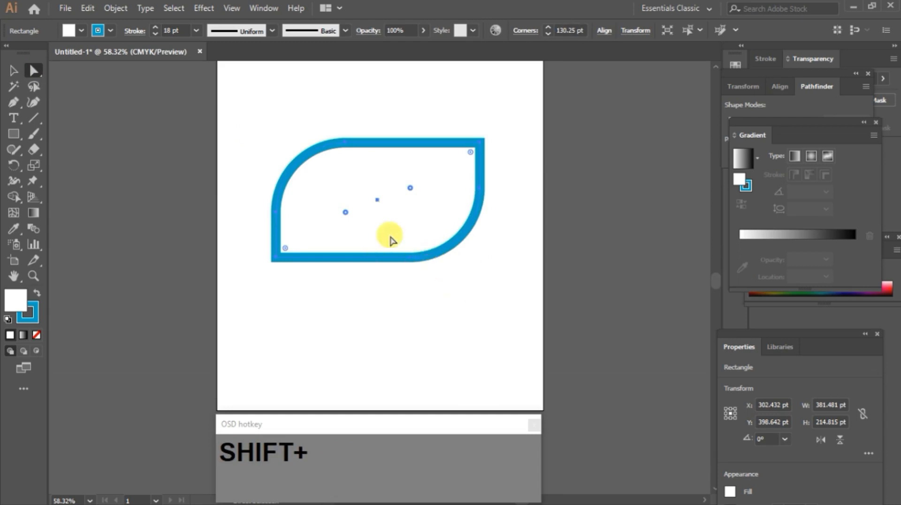
pyautogui.hotkey('ctrl', 'z')
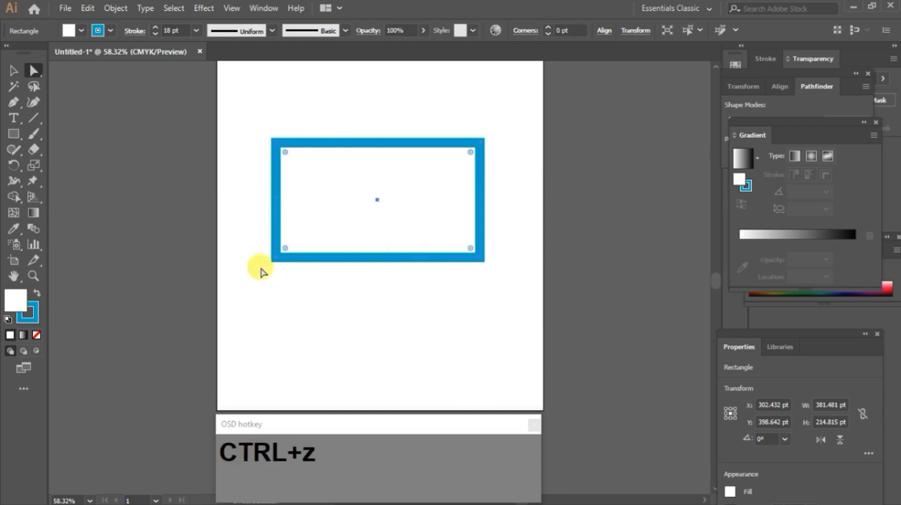
# Step: Select the top-left, bottom-left and bottom-right corner widgets together and round those three corners to about 107 pt
pyautogui.click(285, 248)
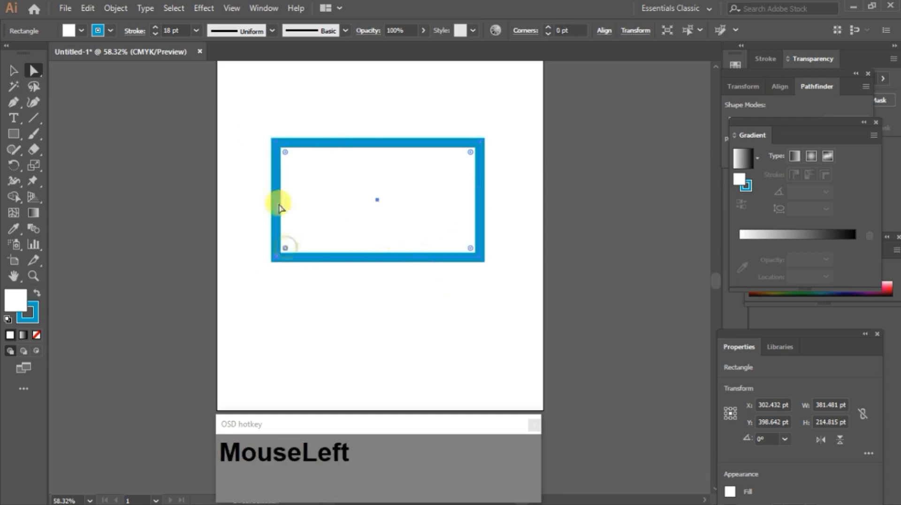
pyautogui.keyDown('shift'); pyautogui.click(285, 152); pyautogui.keyUp('shift')
pyautogui.keyDown('shift'); pyautogui.click(470, 247); pyautogui.keyUp('shift')
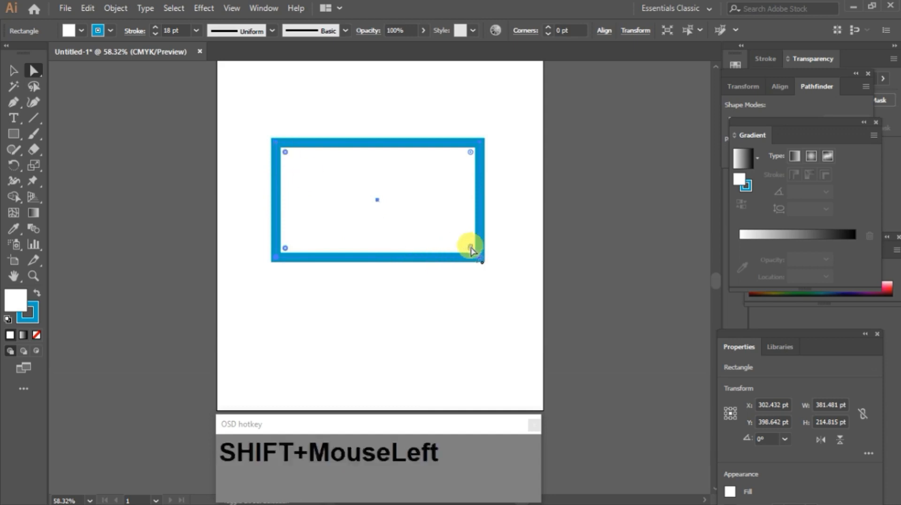
pyautogui.moveTo(286, 248); pyautogui.dragTo(376, 197)
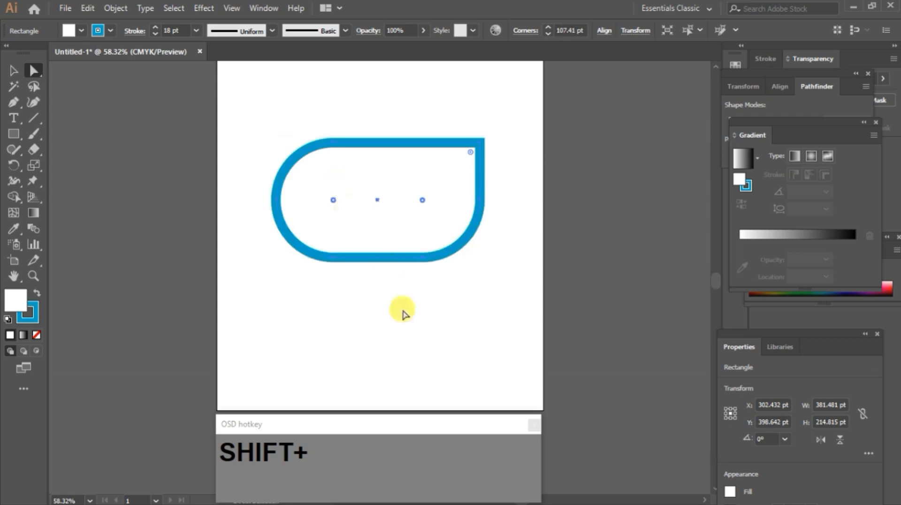
pyautogui.click(425, 310)
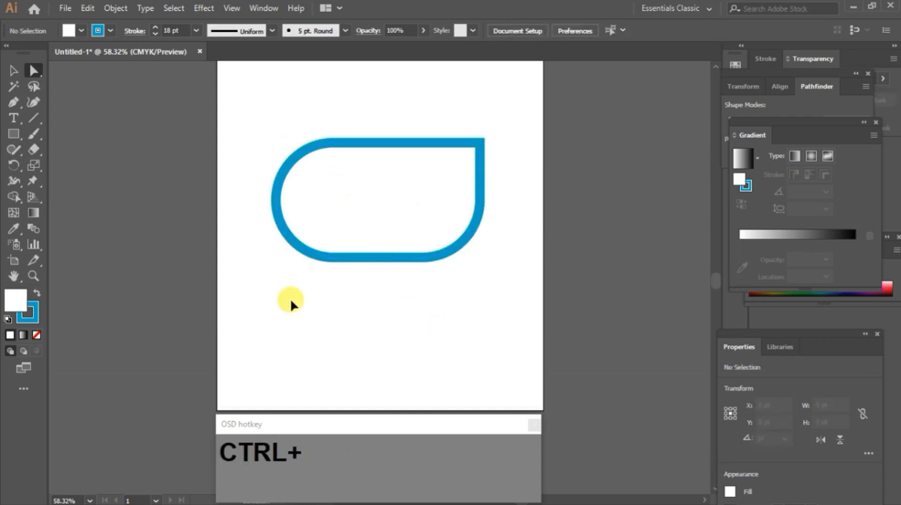
# Step: Delete the shape and draw a new rectangle about 375 x 194 pt with the Rectangle tool
pyautogui.hotkey('ctrl', 'a')
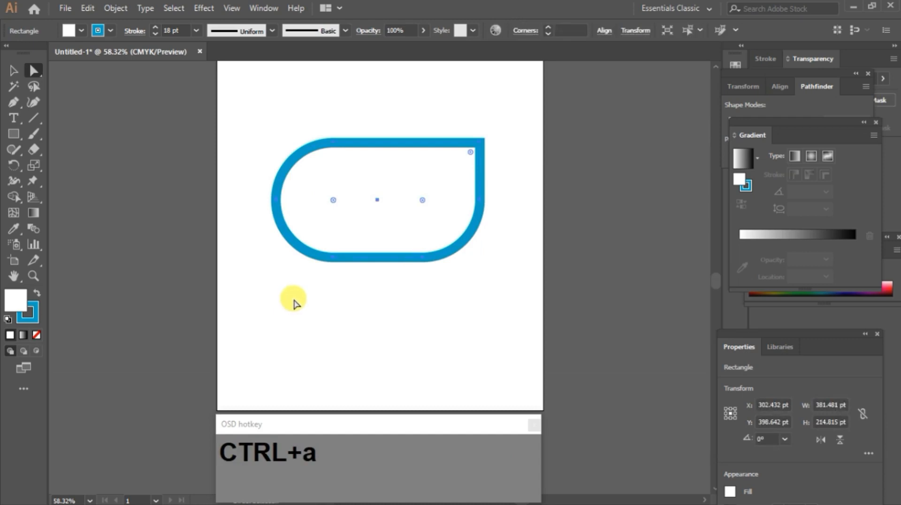
pyautogui.press('Delete')
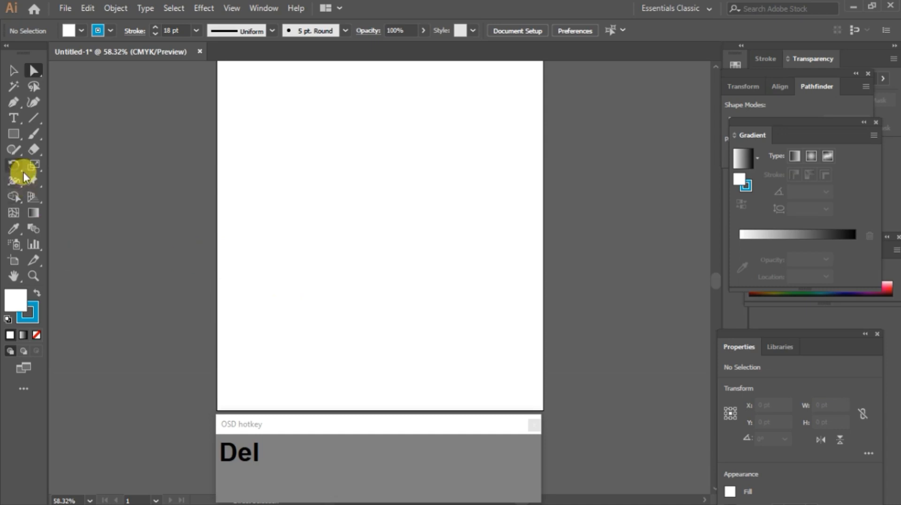
pyautogui.click(13, 133)
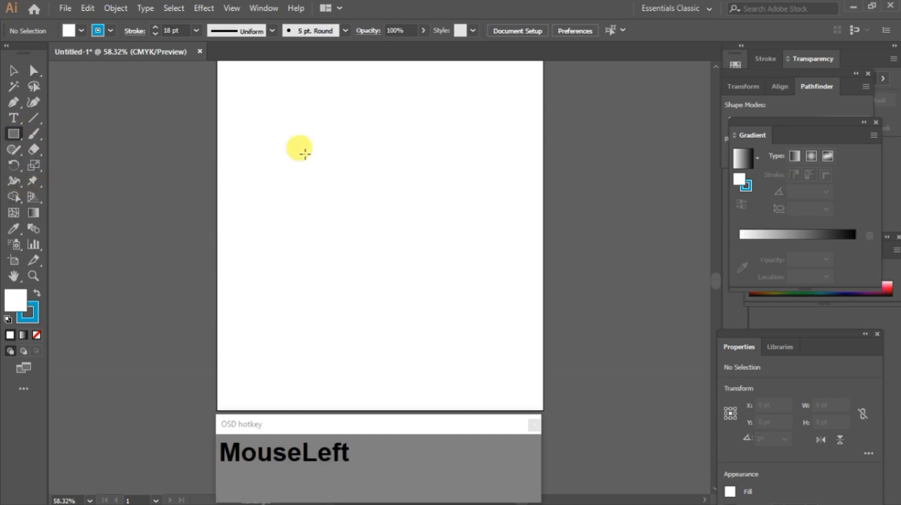
pyautogui.moveTo(248, 153); pyautogui.dragTo(448, 255)
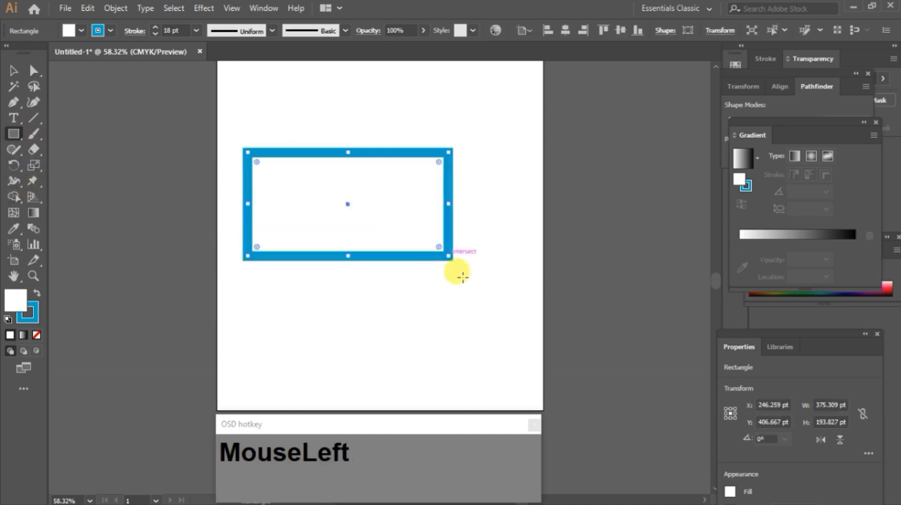
# Step: With Direct Selection, drag each of the rectangle's four corner anchors to distort it into an irregular quadrilateral
pyautogui.click(30, 72)
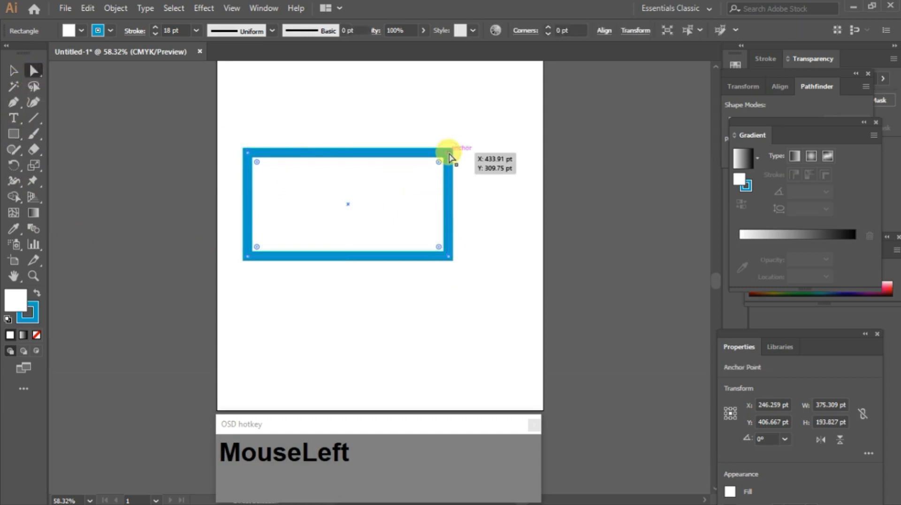
pyautogui.moveTo(449, 156); pyautogui.dragTo(421, 81)
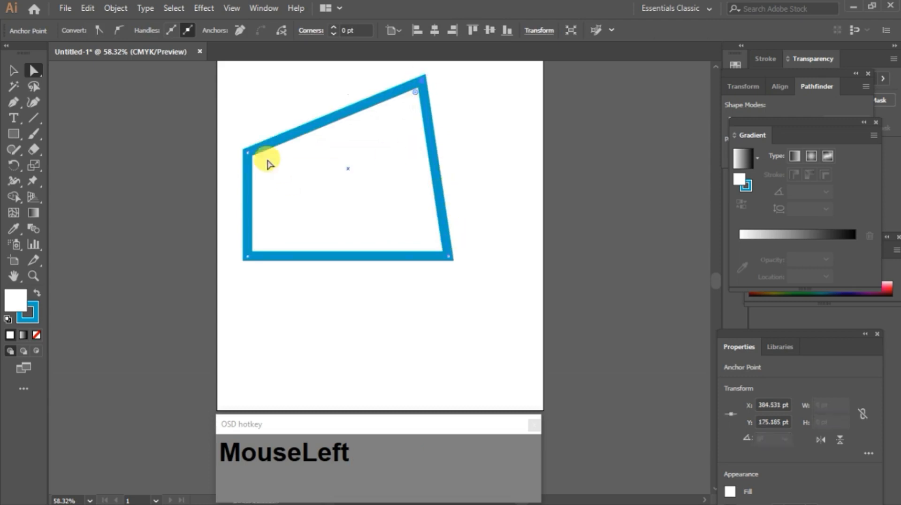
pyautogui.moveTo(246, 152); pyautogui.dragTo(288, 181)
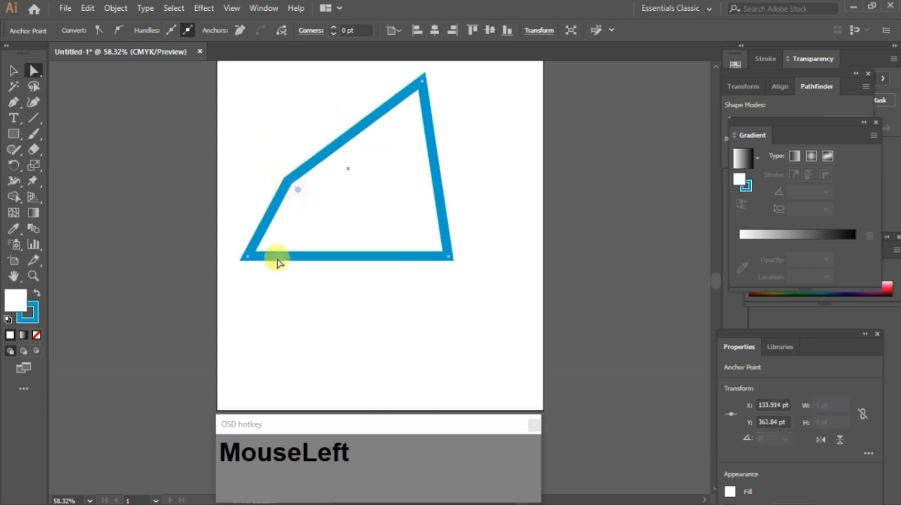
pyautogui.moveTo(248, 257); pyautogui.dragTo(323, 292)
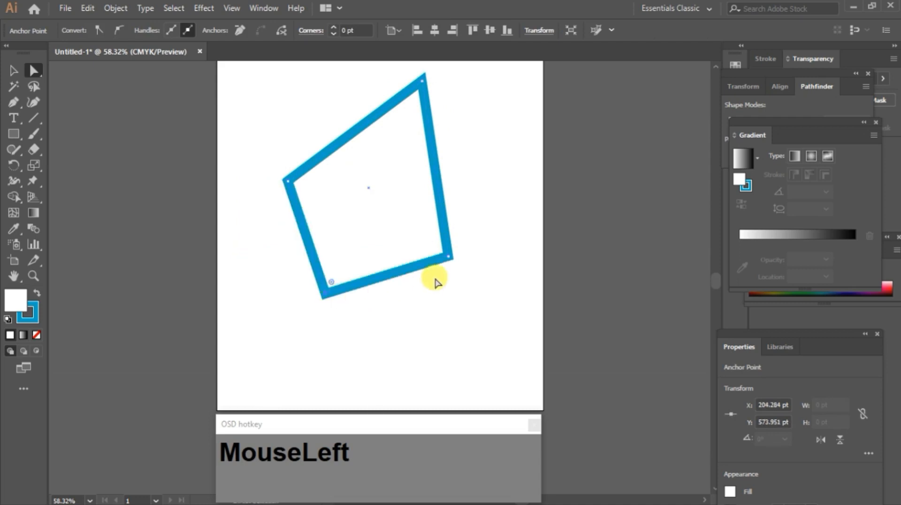
pyautogui.moveTo(449, 256); pyautogui.dragTo(462, 210)
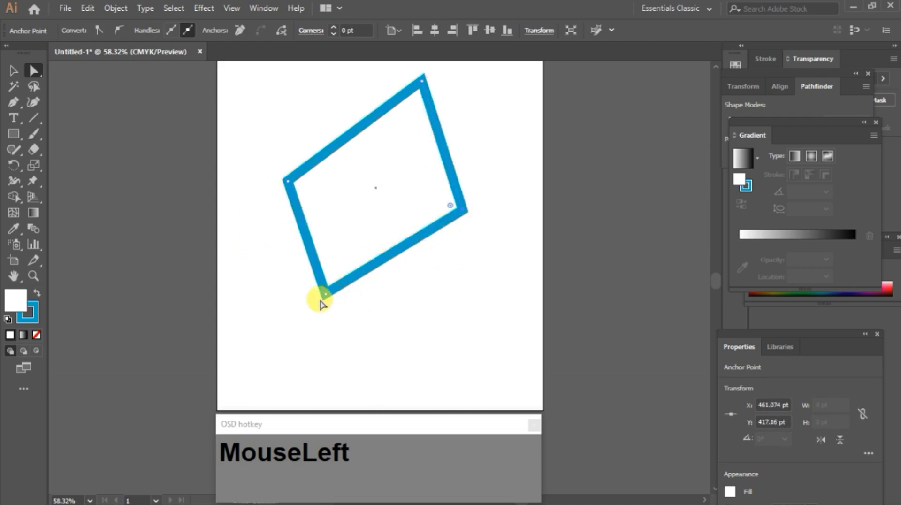
# Step: Drag the bottom, top and left anchors further to reshape the quadrilateral
pyautogui.moveTo(324, 296); pyautogui.dragTo(353, 220)
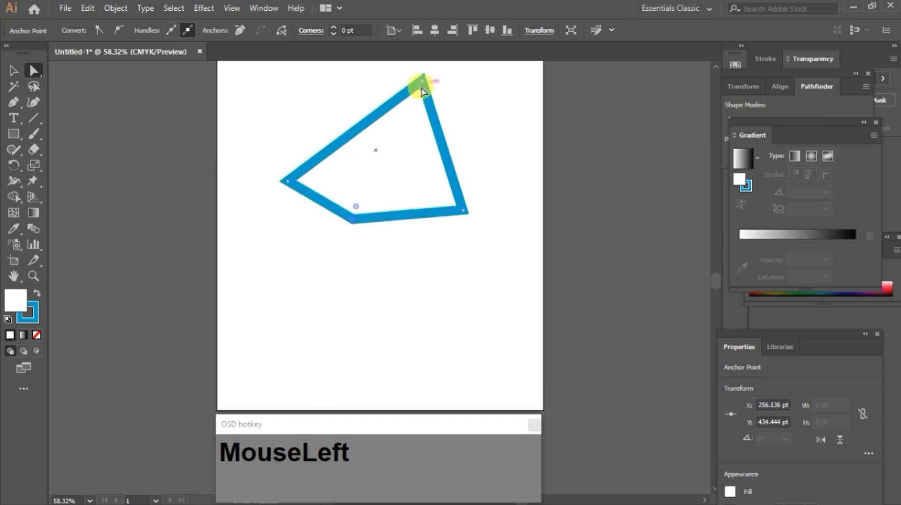
pyautogui.moveTo(422, 83); pyautogui.dragTo(348, 78)
pyautogui.moveTo(289, 182); pyautogui.dragTo(316, 177)
# Step: Draw a rectangle about 449 x 256 pt and step its stroke weight down to 0.75 pt
pyautogui.moveTo(247, 128)
pyautogui.mouseDown()
pyautogui.moveTo(277, 167)
pyautogui.moveTo(488, 265)
pyautogui.mouseUp()
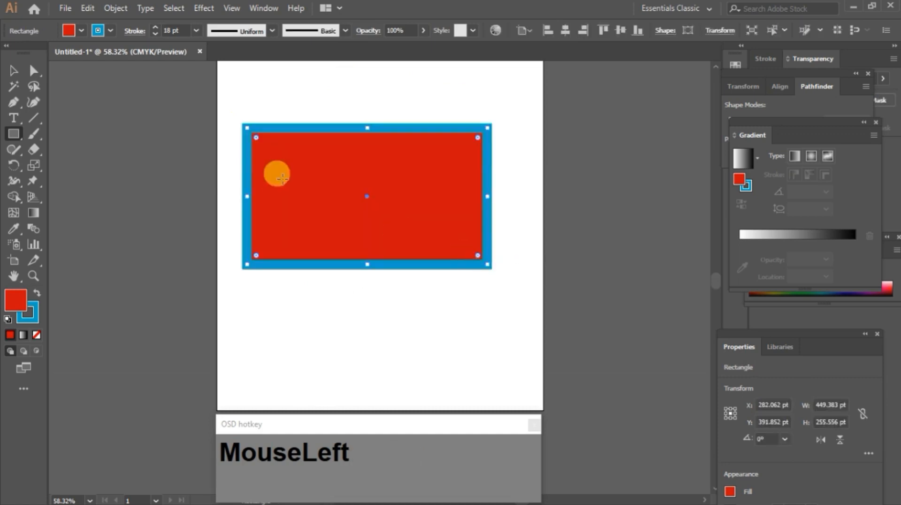
pyautogui.click(154, 34)
pyautogui.click(154, 34)
pyautogui.click(154, 34)
pyautogui.click(154, 34)
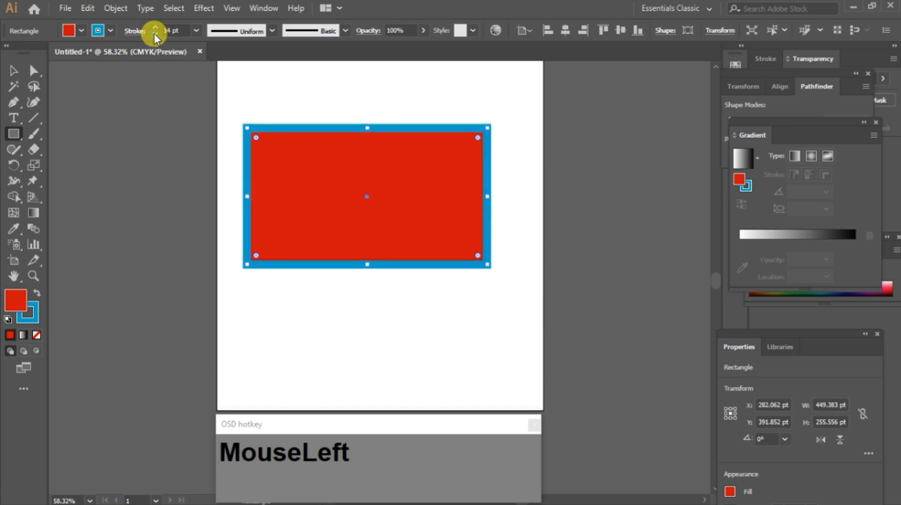
pyautogui.click(154, 33)
pyautogui.click(154, 34)
pyautogui.click(154, 34)
pyautogui.click(154, 33)
pyautogui.click(154, 34)
pyautogui.click(154, 34)
pyautogui.click(154, 34)
pyautogui.click(154, 34)
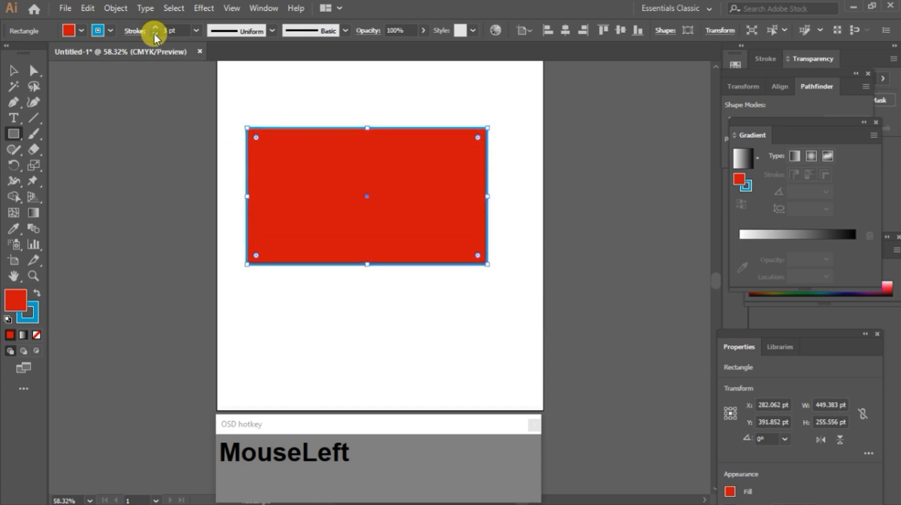
pyautogui.click(154, 34)
pyautogui.click(154, 34)
pyautogui.click(154, 34)
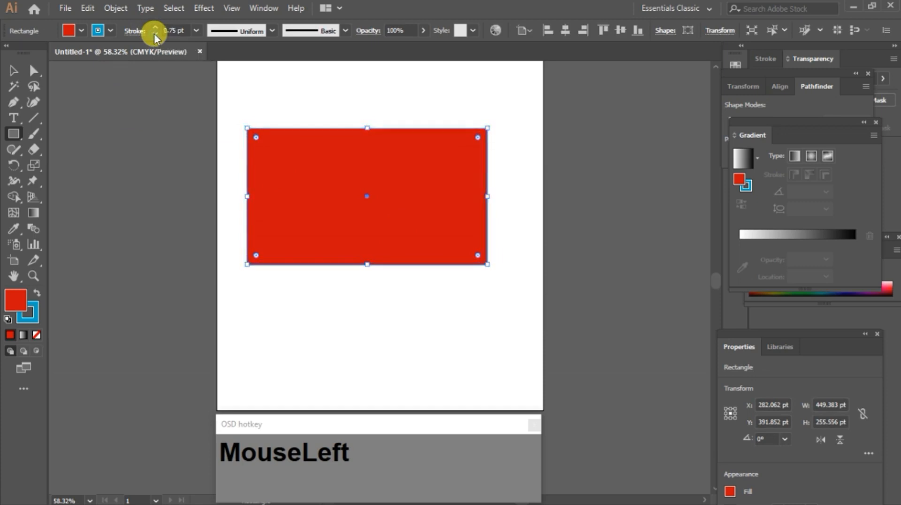
# Step: Set the rectangle's stroke color to red and its fill to dark blue
pyautogui.click(109, 31)
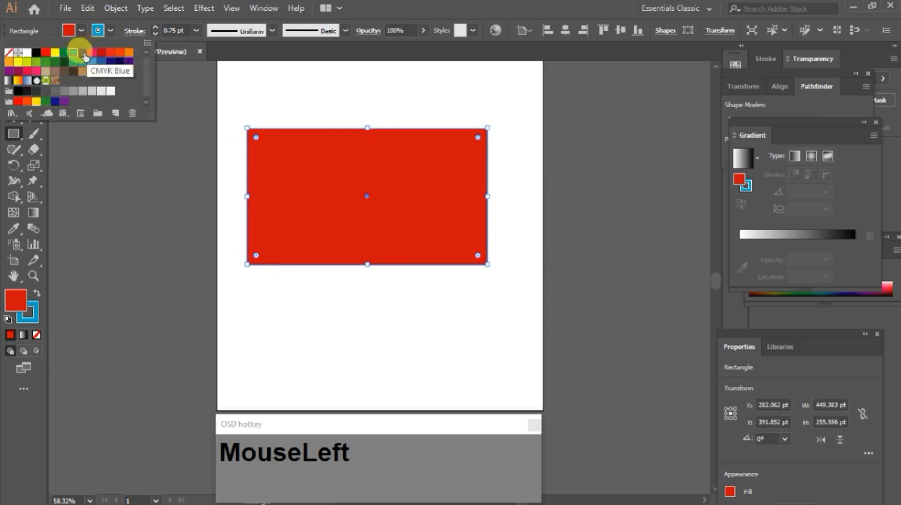
pyautogui.click(101, 52)
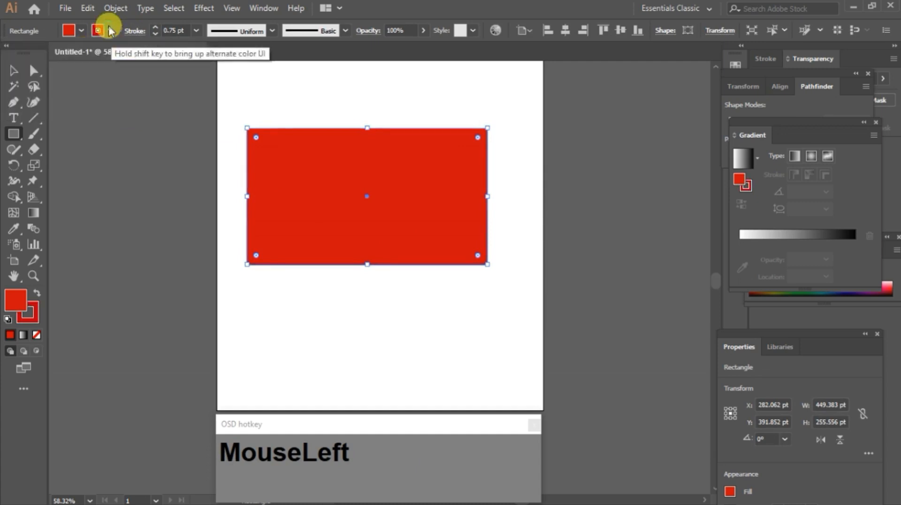
pyautogui.click(79, 31)
pyautogui.click(55, 53)
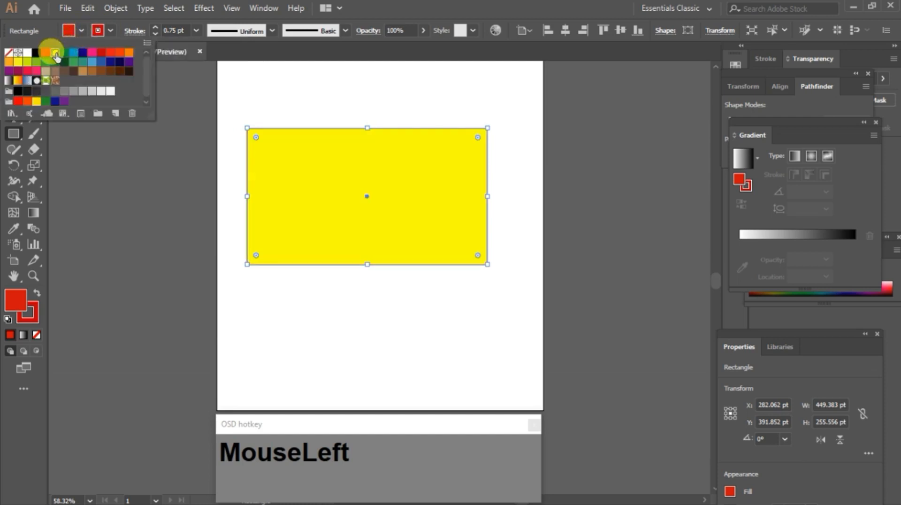
pyautogui.click(81, 54)
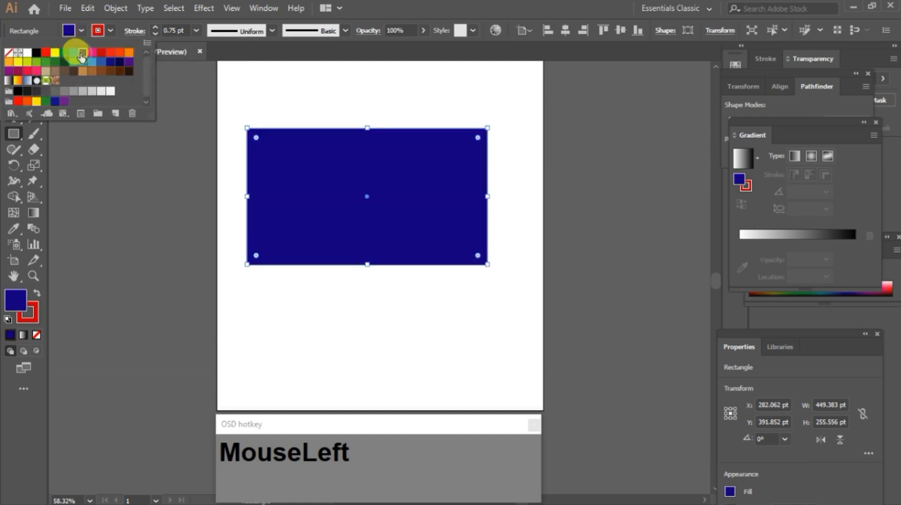
pyautogui.moveTo(295, 177); pyautogui.dragTo(299, 180)
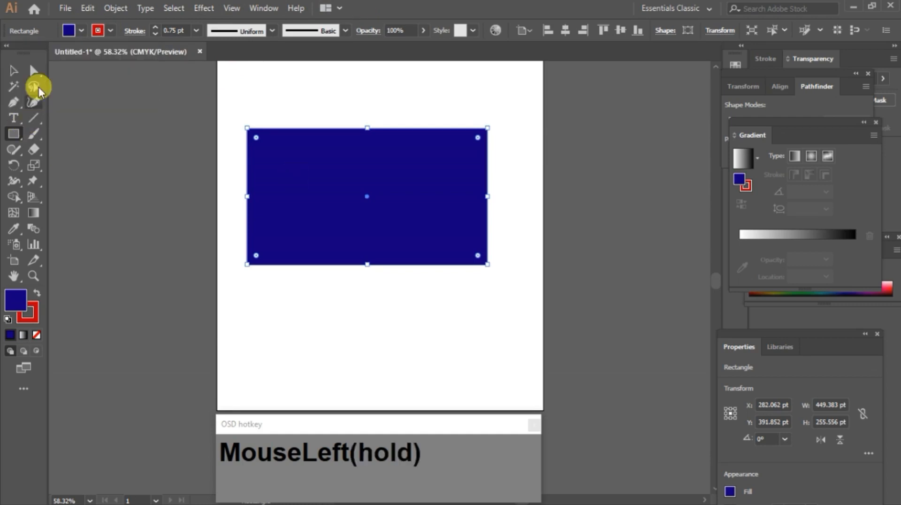
# Step: With Direct Selection, select the rectangle's top-right anchor and delete it to form a triangle
pyautogui.click(34, 71)
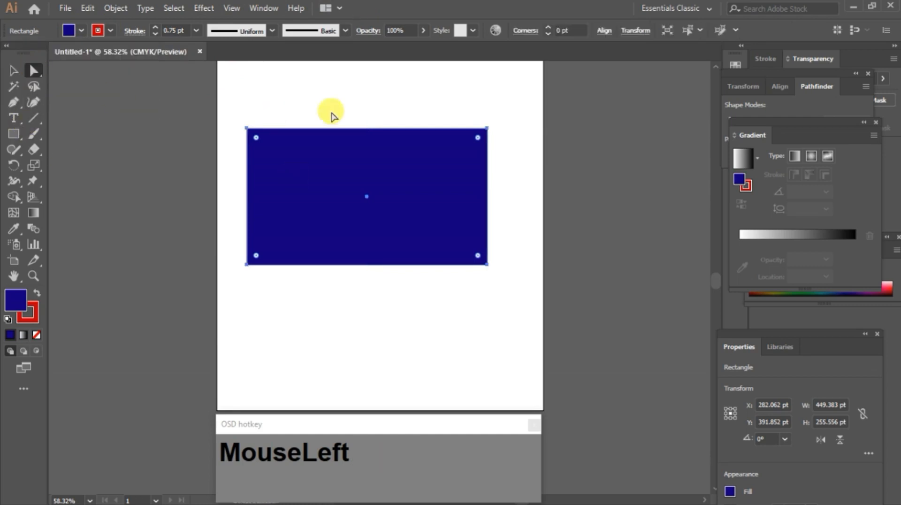
pyautogui.click(488, 129)
pyautogui.press('Delete')
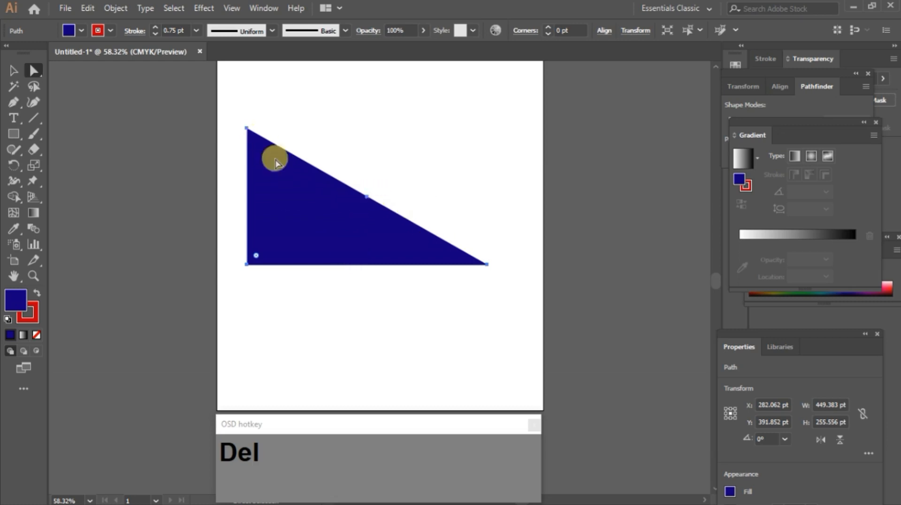
# Step: Delete the top-left anchor as well, then undo back to the full rectangle
pyautogui.click(248, 129)
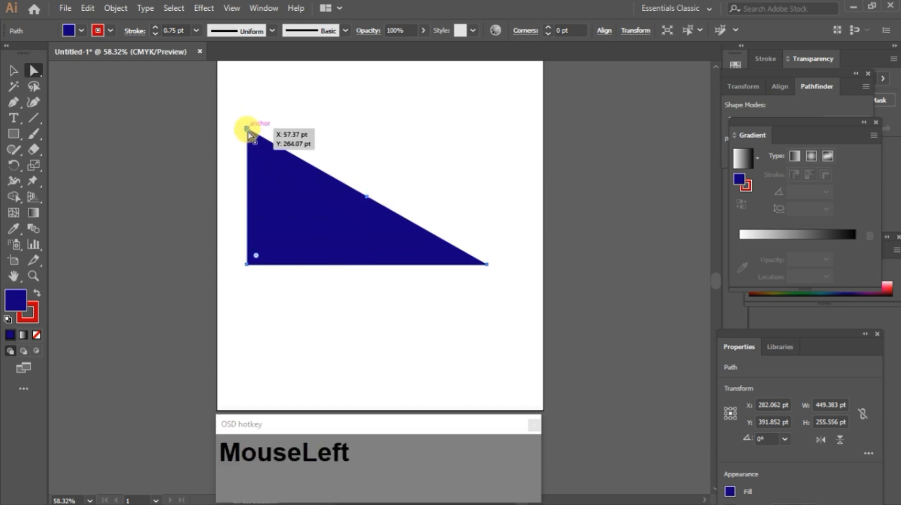
pyautogui.press('Delete')
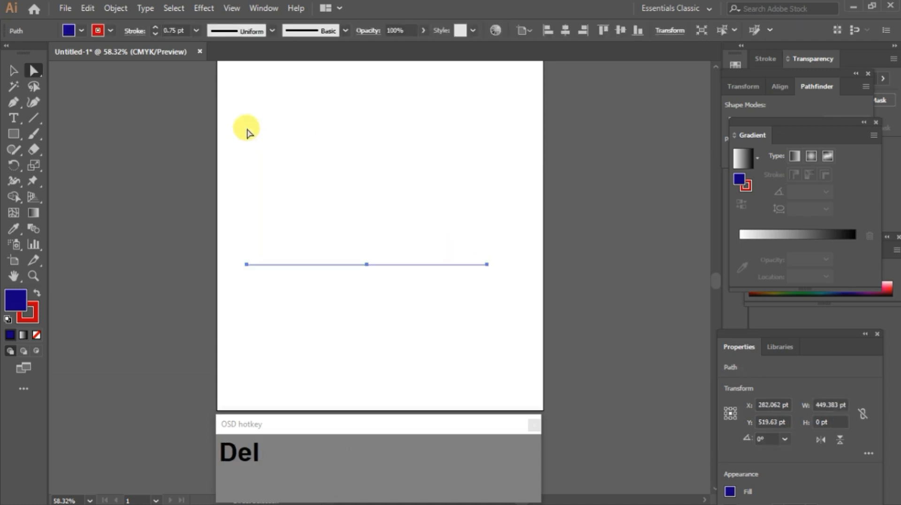
pyautogui.press('ctrl')
pyautogui.hotkey('ctrl', 'z')
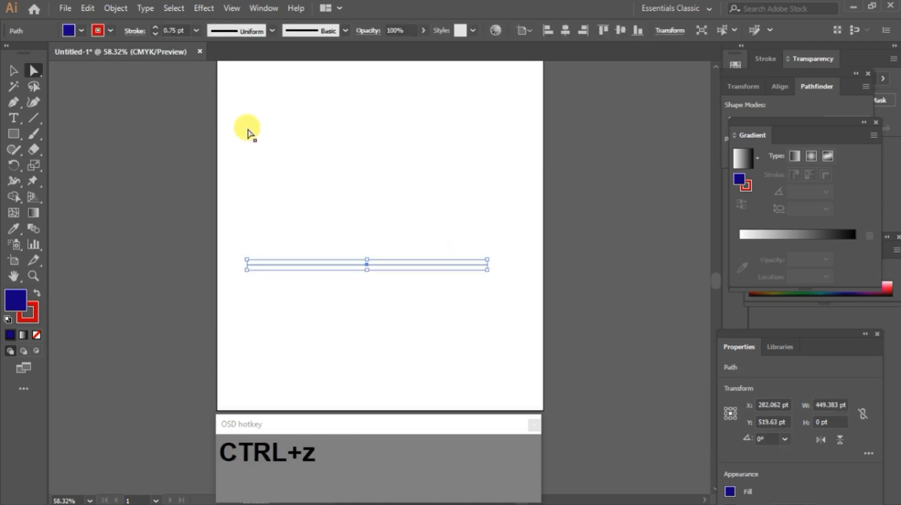
pyautogui.hotkey('ctrl', 'z')
pyautogui.hotkey('ctrl', 'z')
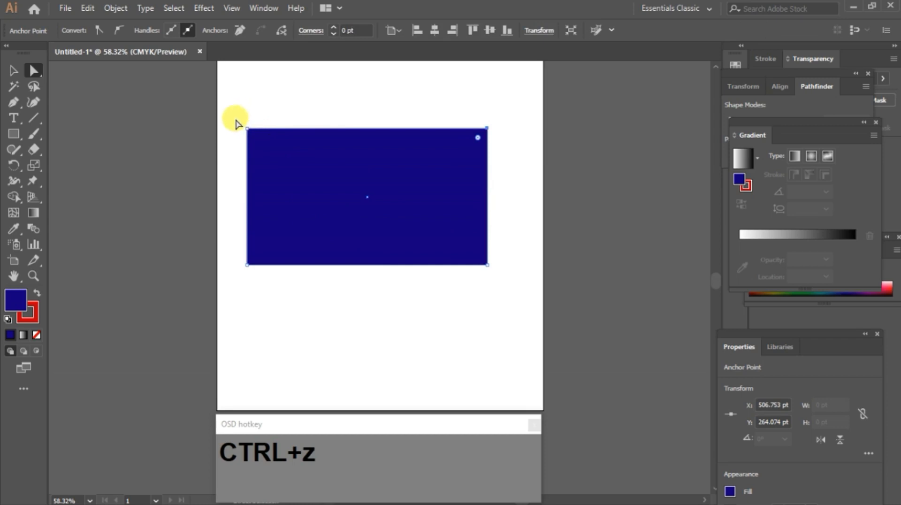
# Step: Delete the rectangle and draw a new one about 370 x 198 pt with the Rectangle tool
pyautogui.press('Delete')
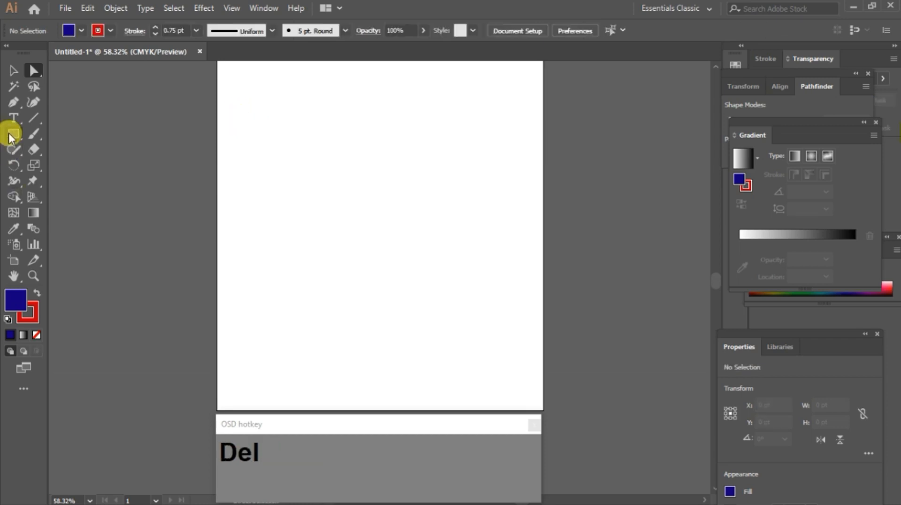
pyautogui.click(14, 134)
pyautogui.moveTo(275, 143); pyautogui.dragTo(473, 248)
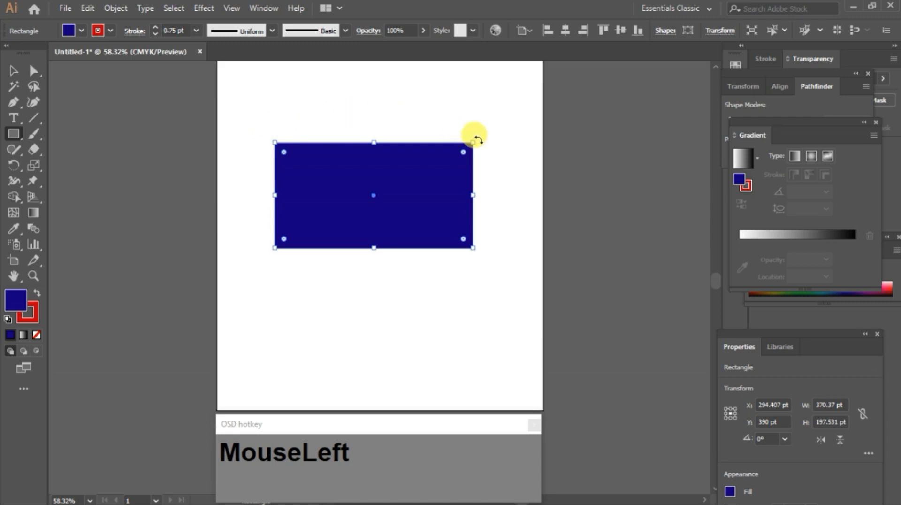
# Step: Rotate the rectangle to 45° and move it toward the artboard's upper-left corner
pyautogui.moveTo(478, 138); pyautogui.dragTo(373, 81)
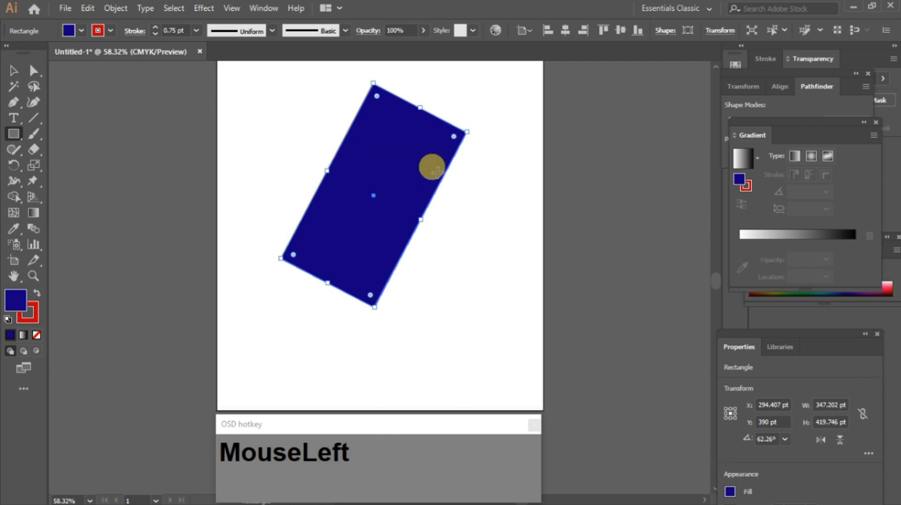
pyautogui.hotkey('ctrl', 'z')
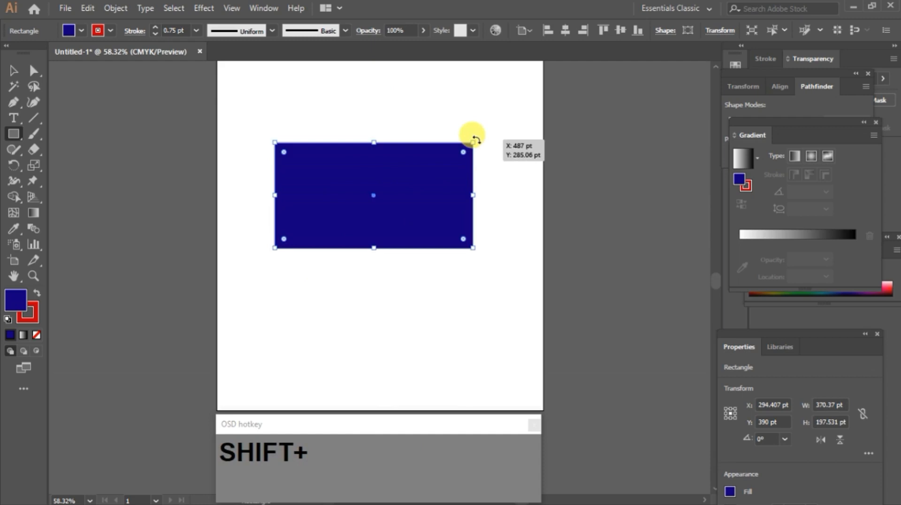
pyautogui.moveTo(475, 140); pyautogui.dragTo(444, 91)
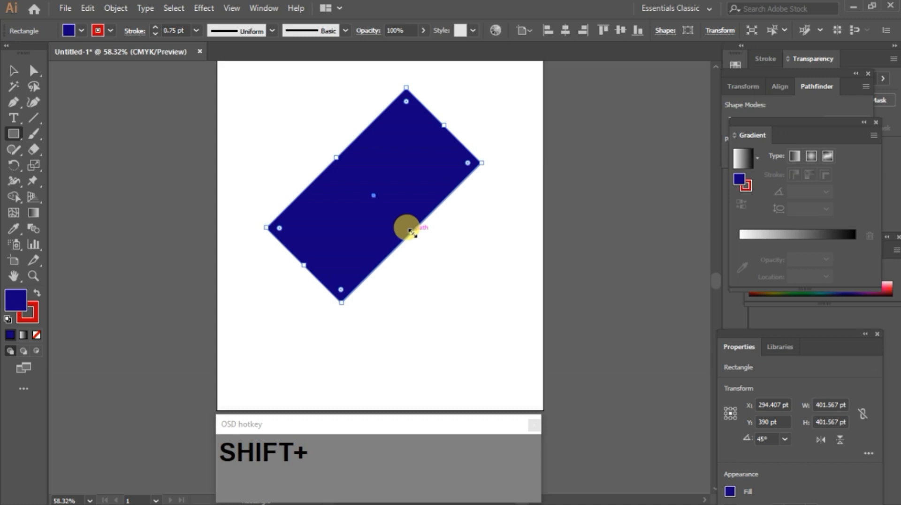
pyautogui.moveTo(411, 231); pyautogui.dragTo(243, 86)
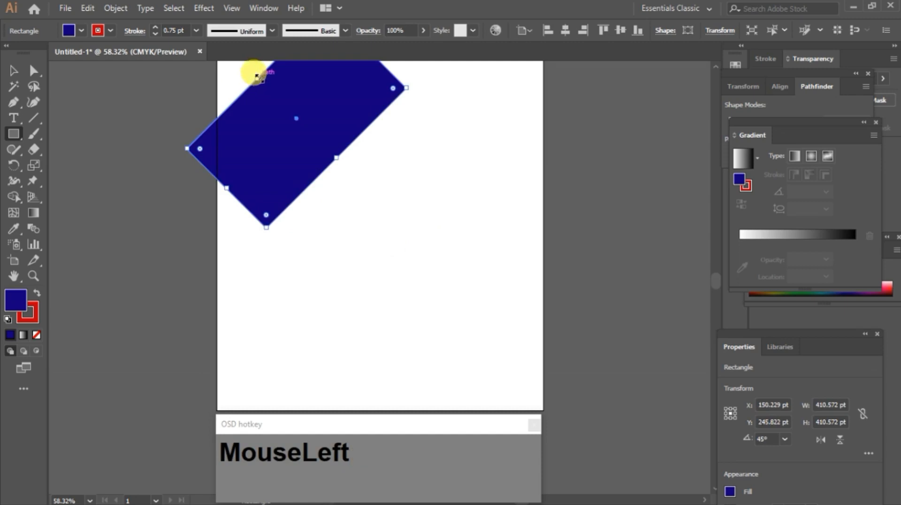
# Step: Delete the rotated rectangle
pyautogui.press('Delete')
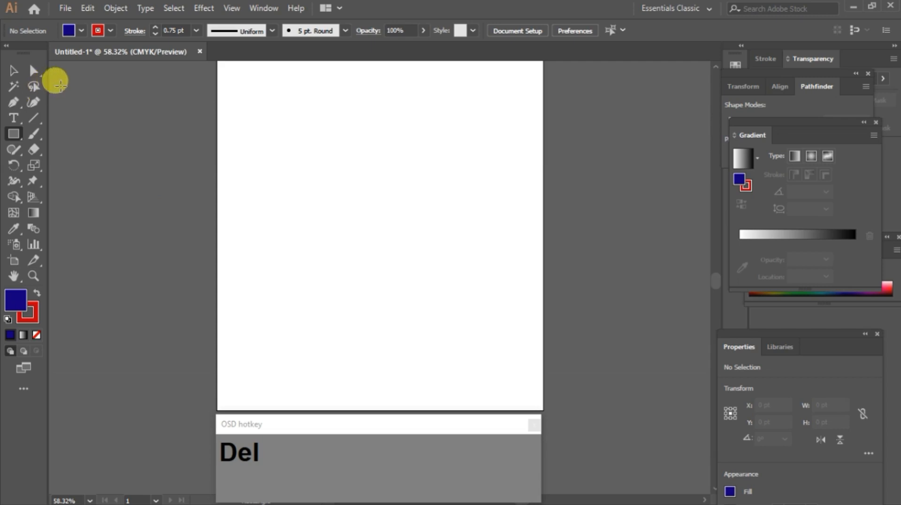
pyautogui.press('super')
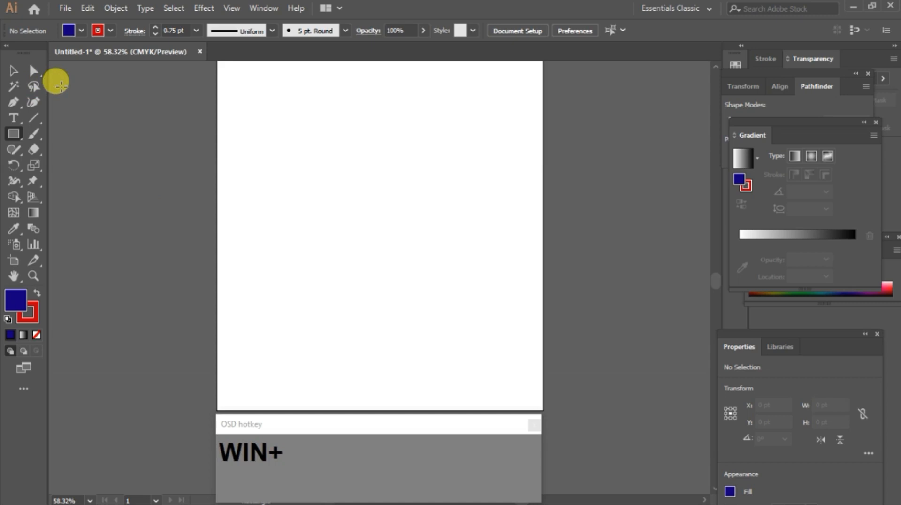
pyautogui.press('super+plus')
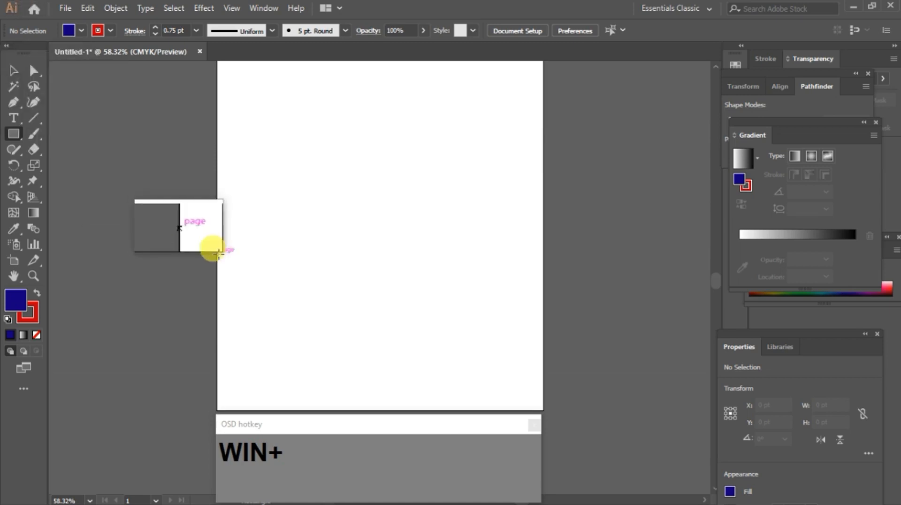
pyautogui.press('super+Escape')
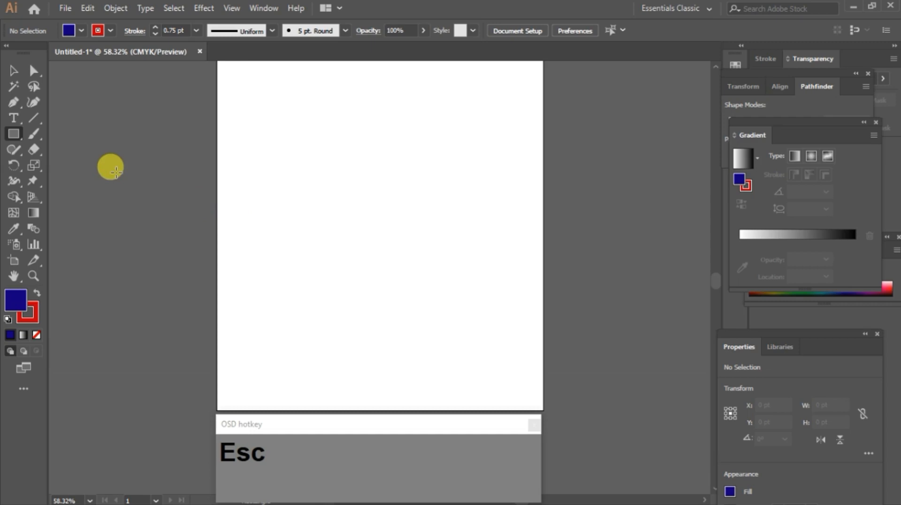
# Step: Draw a rectangle about 367 x 181 pt and drag its top-right anchor upward to slant the top edge
pyautogui.moveTo(274, 159); pyautogui.dragTo(470, 255)
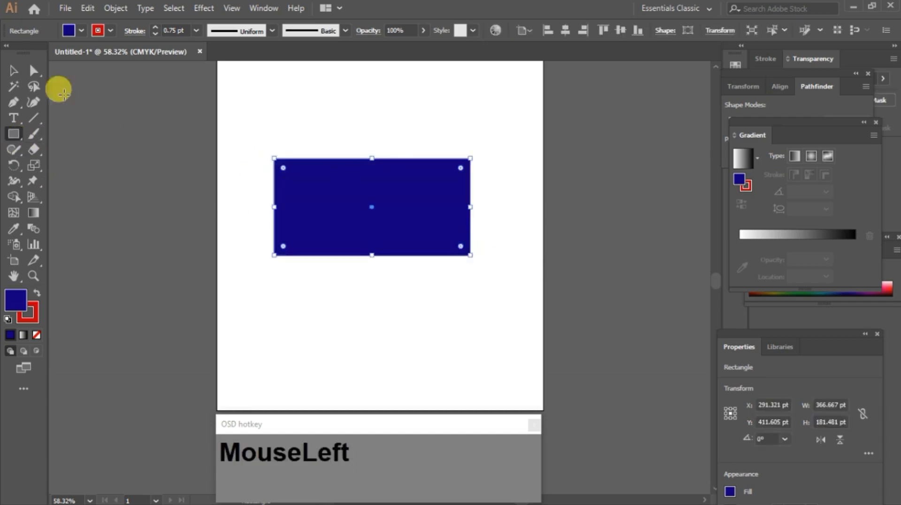
pyautogui.click(32, 88)
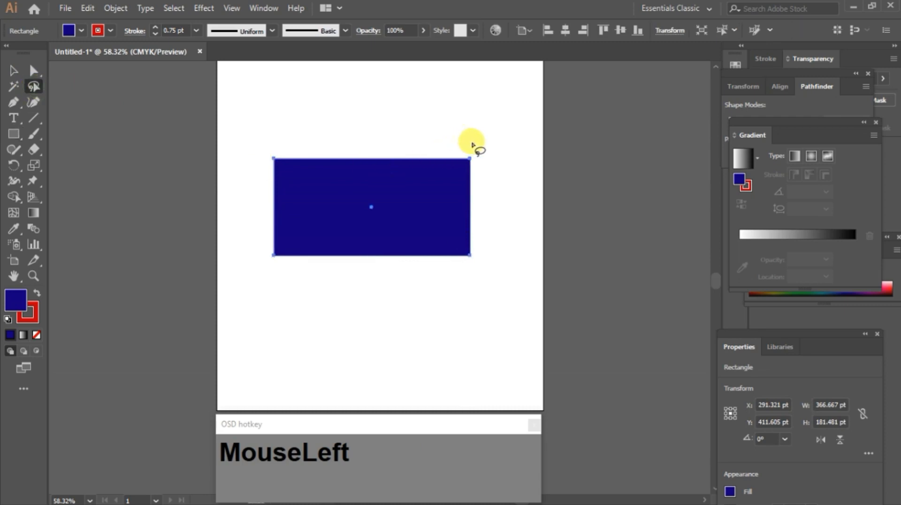
pyautogui.moveTo(472, 143)
pyautogui.mouseDown()
pyautogui.moveTo(446, 149)
pyautogui.moveTo(448, 166)
pyautogui.moveTo(462, 179)
pyautogui.moveTo(483, 175)
pyautogui.moveTo(484, 152)
pyautogui.moveTo(459, 147)
pyautogui.mouseUp()
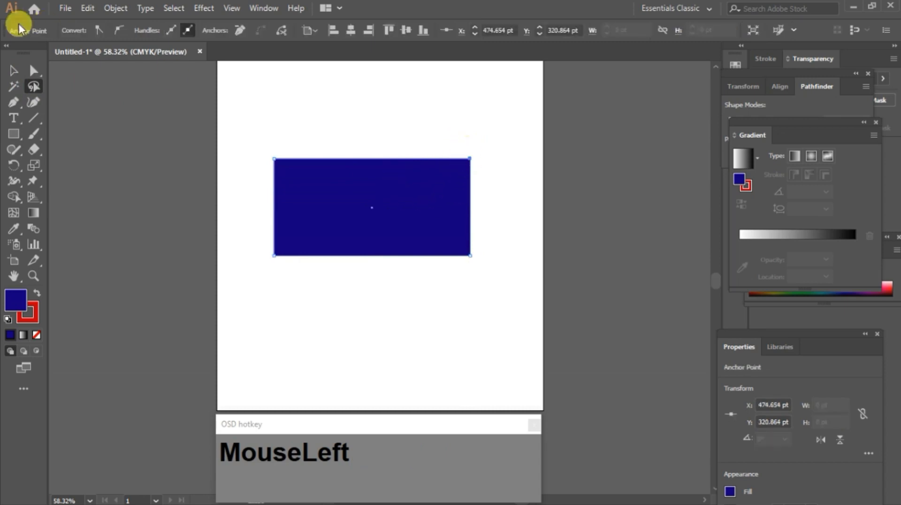
pyautogui.click(33, 71)
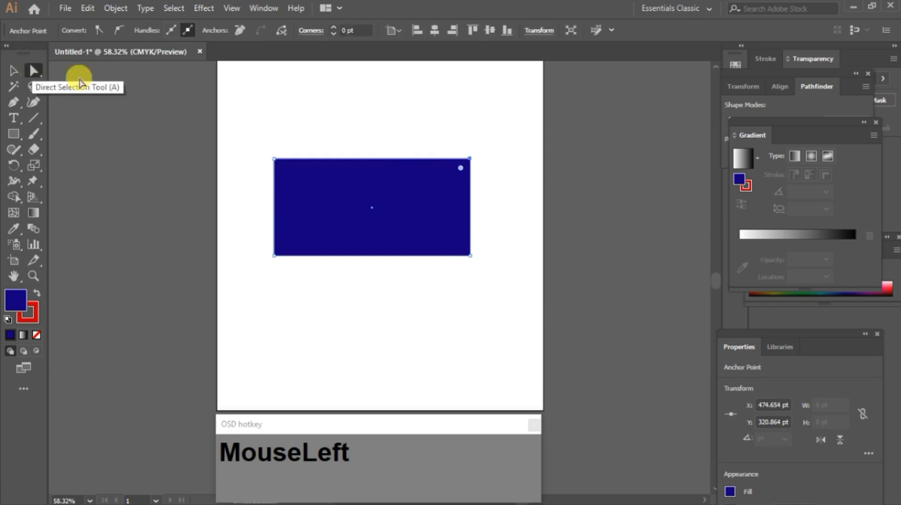
pyautogui.click(470, 160)
pyautogui.moveTo(470, 160); pyautogui.dragTo(466, 125)
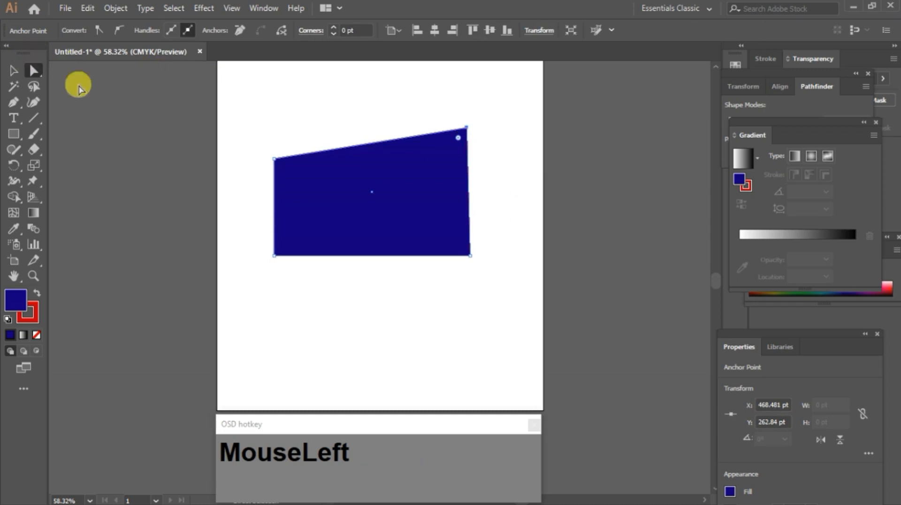
# Step: Lasso-select and delete the shape's top-right and bottom-right anchors
pyautogui.click(34, 86)
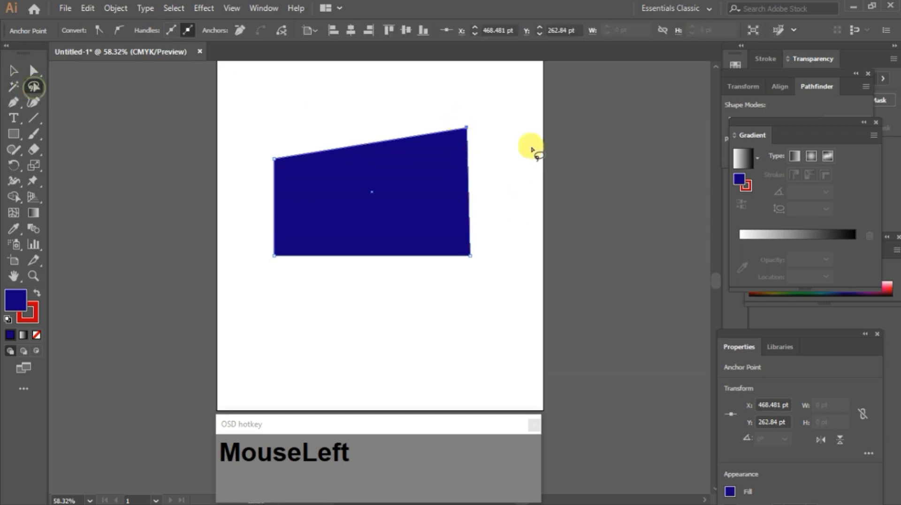
pyautogui.moveTo(502, 127)
pyautogui.mouseDown()
pyautogui.moveTo(339, 108)
pyautogui.moveTo(269, 143)
pyautogui.moveTo(268, 271)
pyautogui.moveTo(349, 299)
pyautogui.moveTo(468, 248)
pyautogui.moveTo(488, 220)
pyautogui.moveTo(473, 105)
pyautogui.mouseUp()
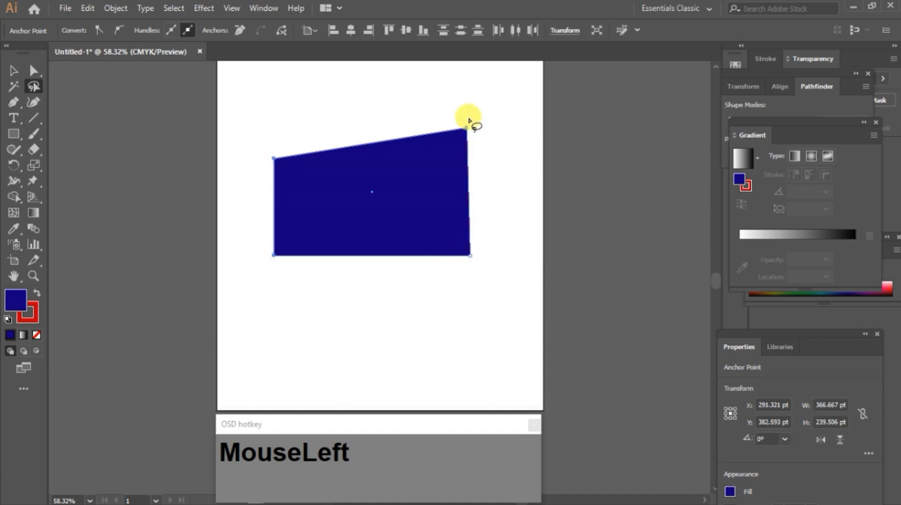
pyautogui.press('Delete')
pyautogui.moveTo(467, 225)
pyautogui.mouseDown()
pyautogui.moveTo(450, 271)
pyautogui.moveTo(490, 237)
pyautogui.moveTo(461, 226)
pyautogui.mouseUp()
pyautogui.press('Delete')
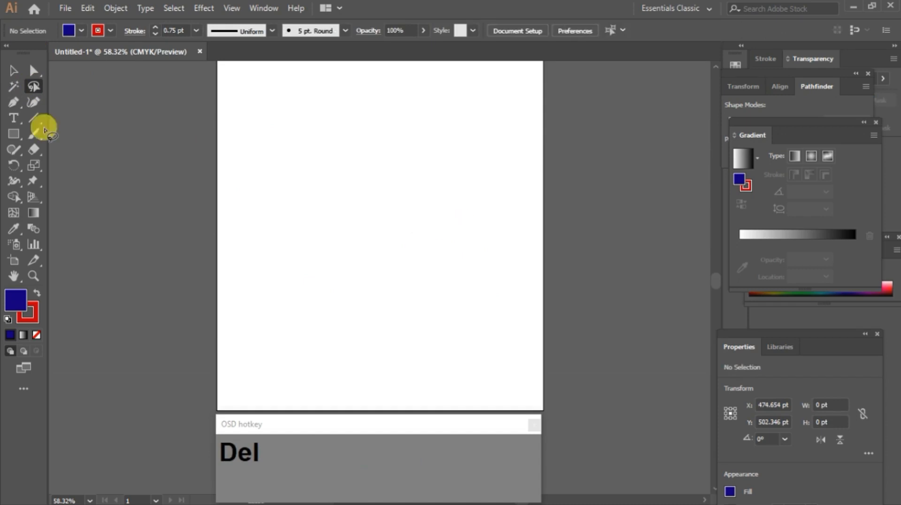
# Step: Draw a rectangle about 412 x 256 pt, then lasso-select and delete its anchors and the remaining path
pyautogui.click(14, 133)
pyautogui.moveTo(261, 141); pyautogui.dragTo(482, 277)
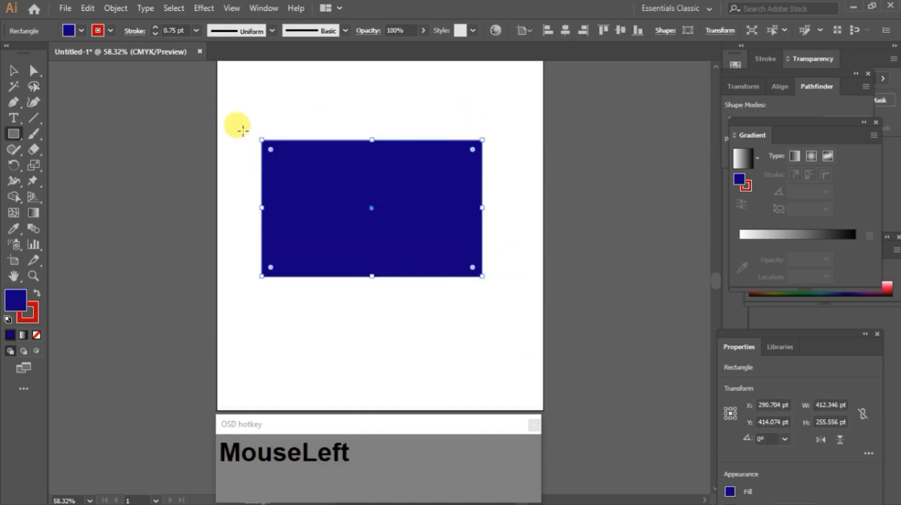
pyautogui.click(33, 85)
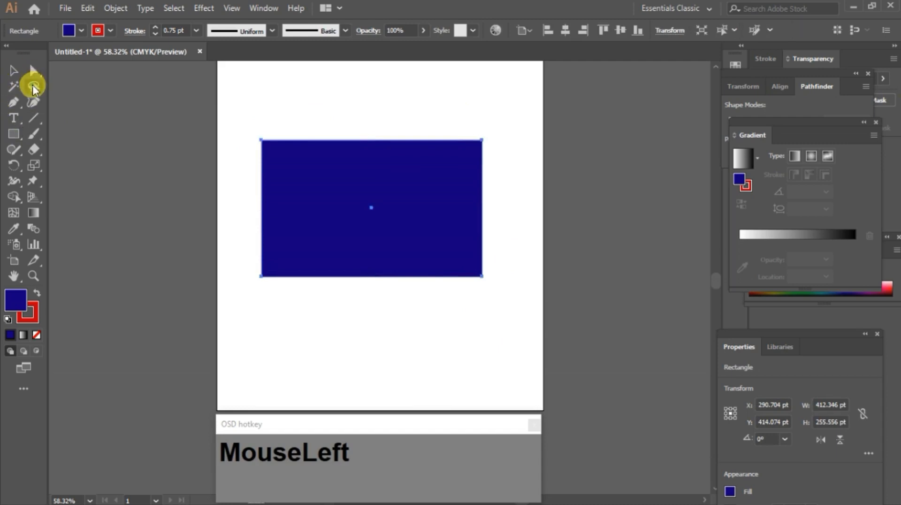
pyautogui.moveTo(459, 136)
pyautogui.mouseDown()
pyautogui.moveTo(428, 231)
pyautogui.moveTo(529, 233)
pyautogui.moveTo(479, 114)
pyautogui.moveTo(469, 115)
pyautogui.mouseUp()
pyautogui.press('Delete')
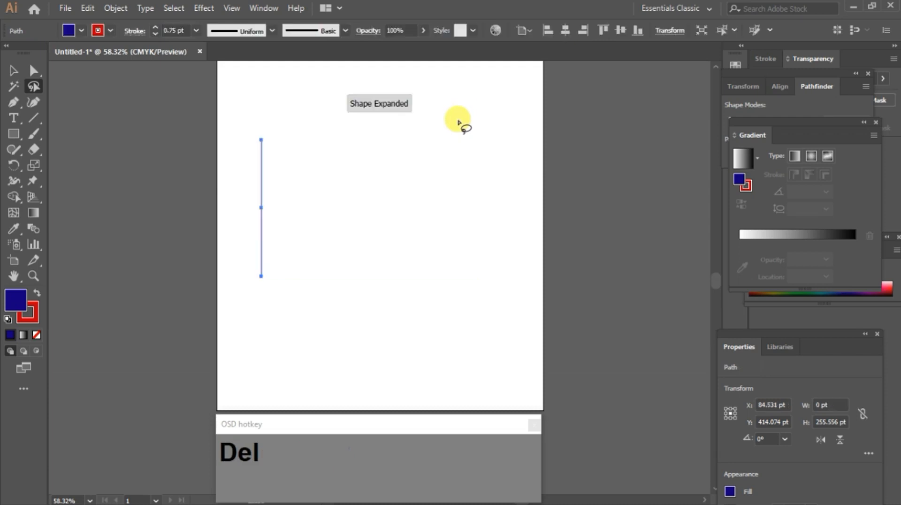
pyautogui.press('Delete')
# Step: With the Ellipse tool, create a 250 x 250 pt circle by entering its width and height
pyautogui.rightClick(14, 135)
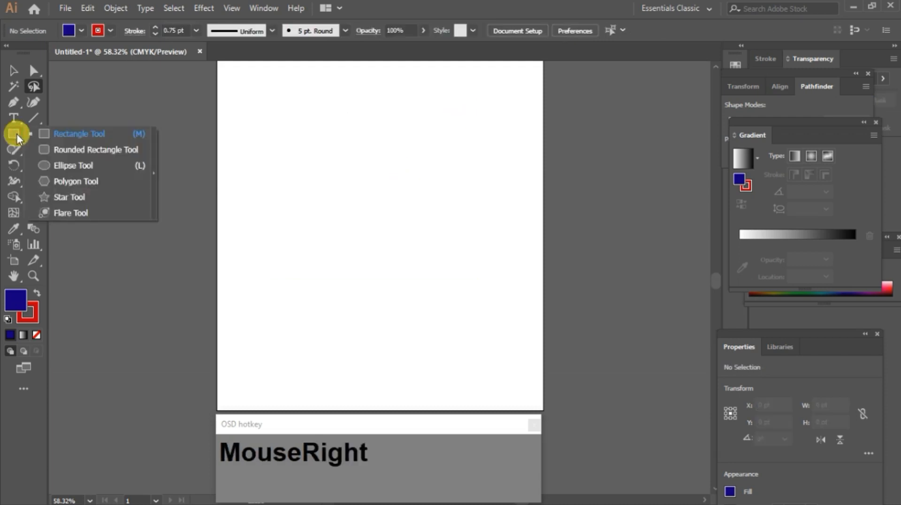
pyautogui.click(67, 167)
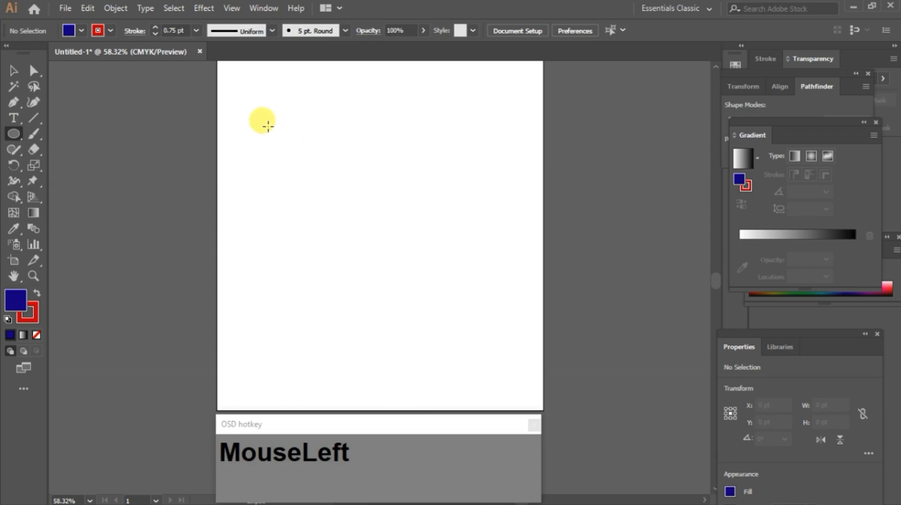
pyautogui.click(304, 162)
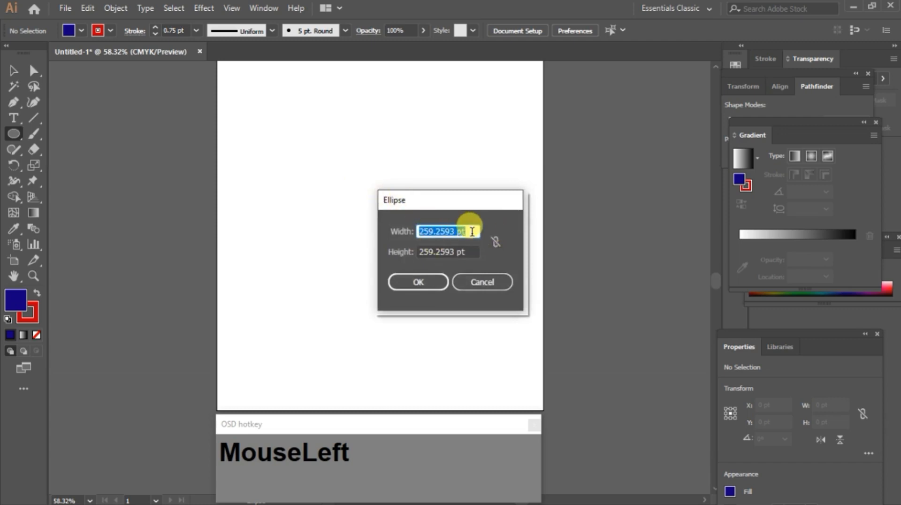
pyautogui.moveTo(473, 231); pyautogui.dragTo(412, 232)
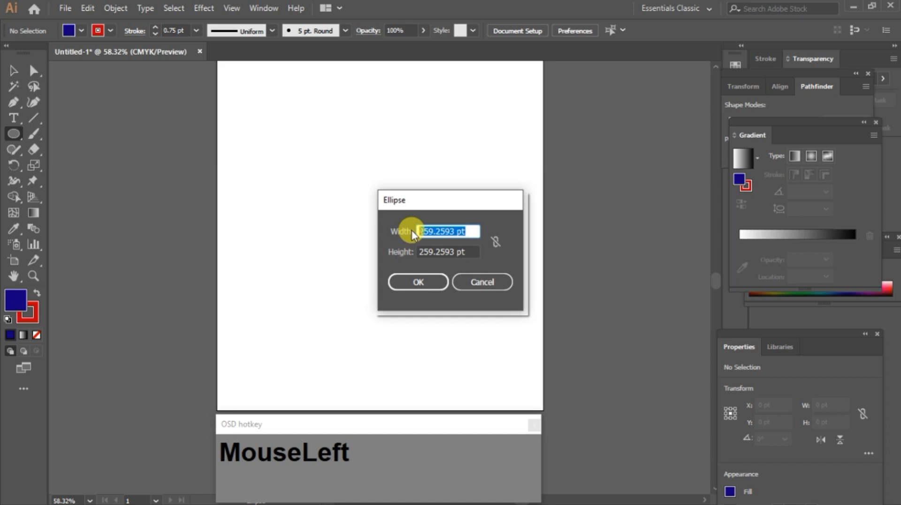
pyautogui.write('5')
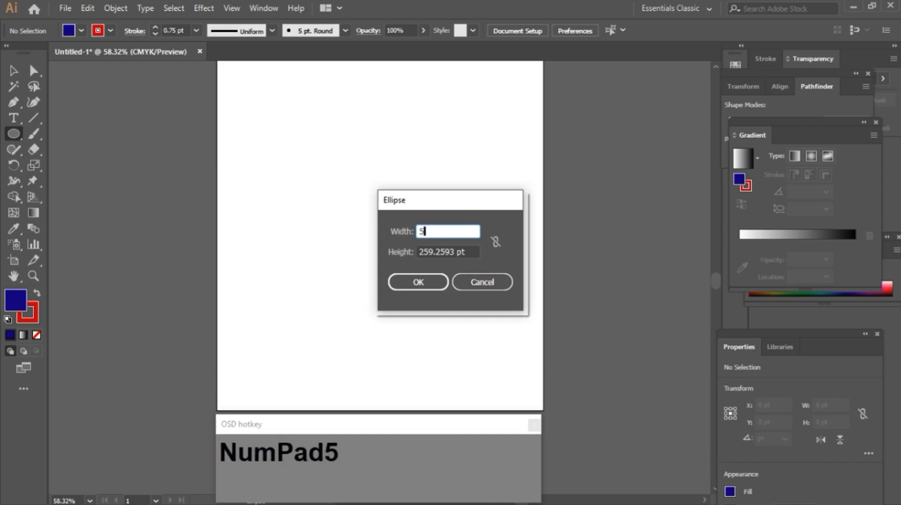
pyautogui.press('BackSpace')
pyautogui.write('250')
pyautogui.press('Tab')
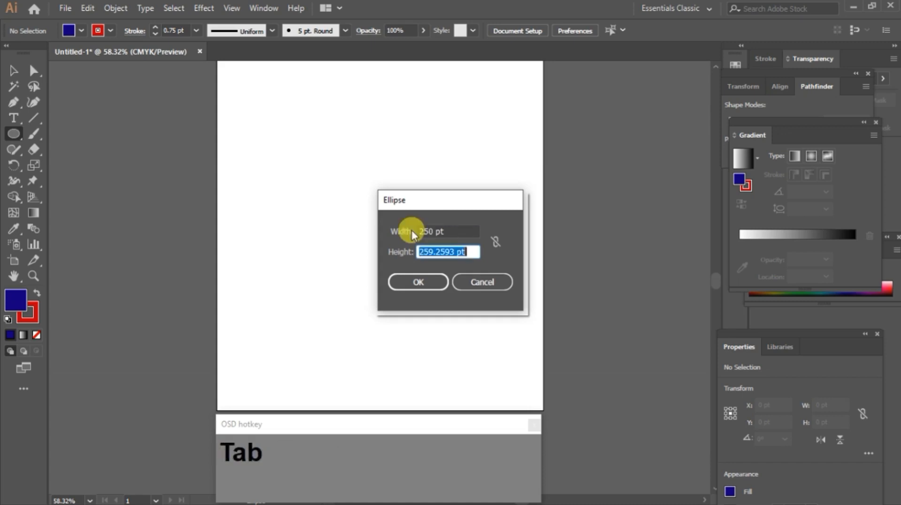
pyautogui.write('250')
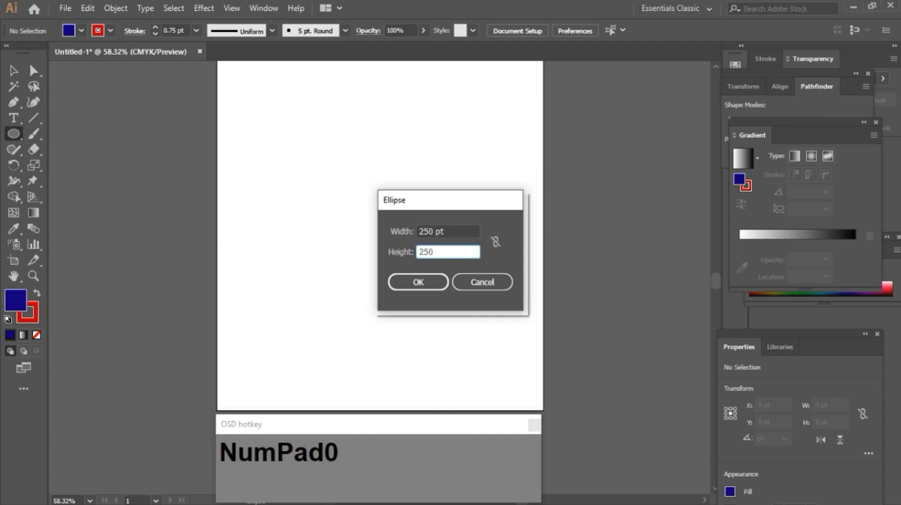
pyautogui.press('Tab')
pyautogui.press('Return')
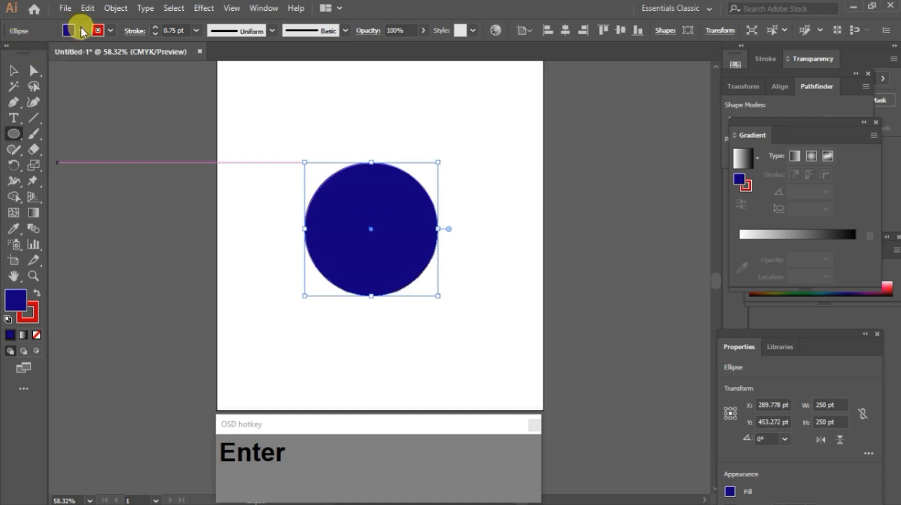
# Step: Set the circle's fill and stroke to None
pyautogui.click(82, 32)
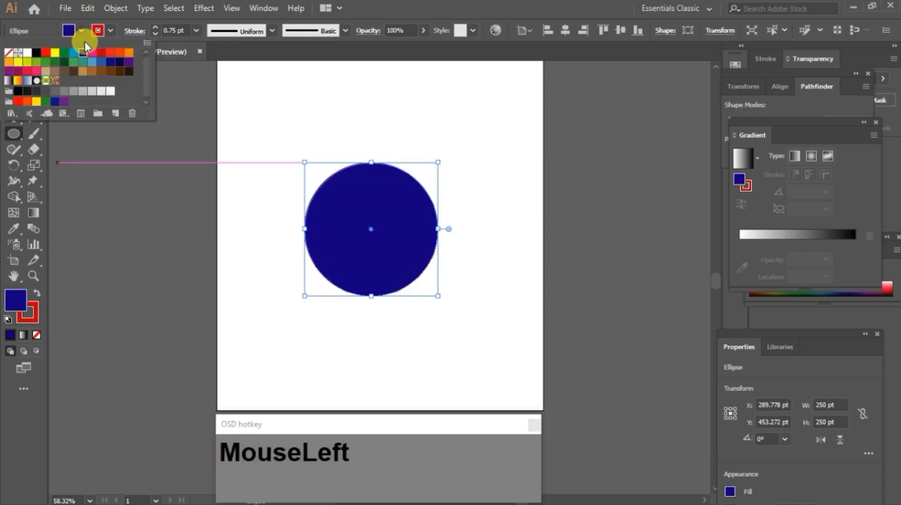
pyautogui.click(9, 55)
pyautogui.click(113, 32)
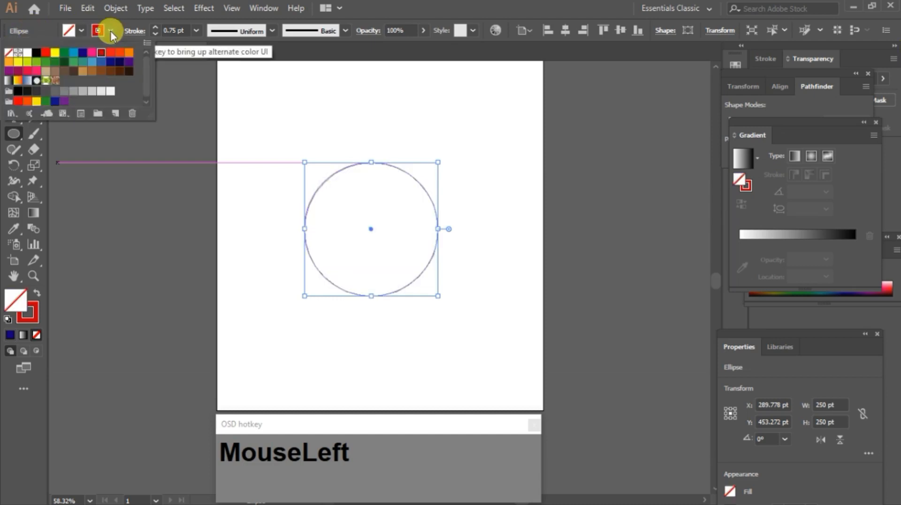
pyautogui.click(9, 54)
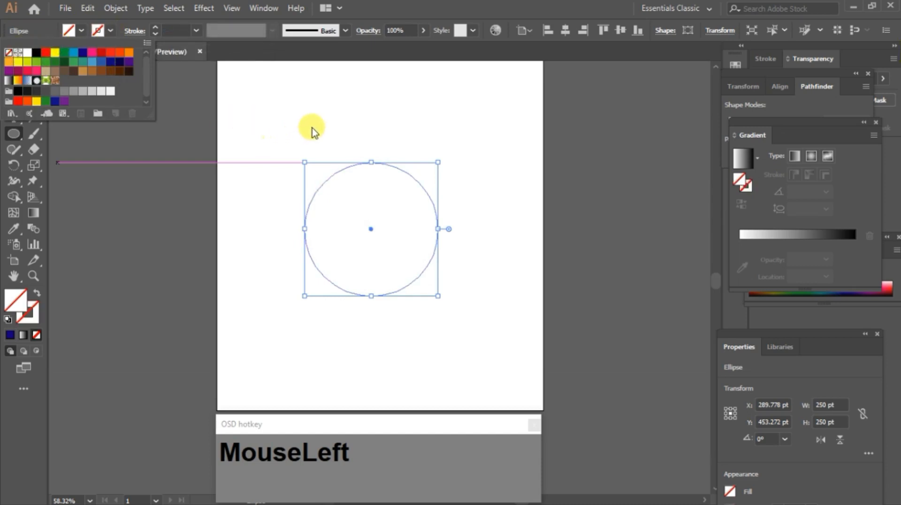
# Step: Reselect the circle with the Selection tool and raise its stroke weight to 4 pt
pyautogui.click(276, 117)
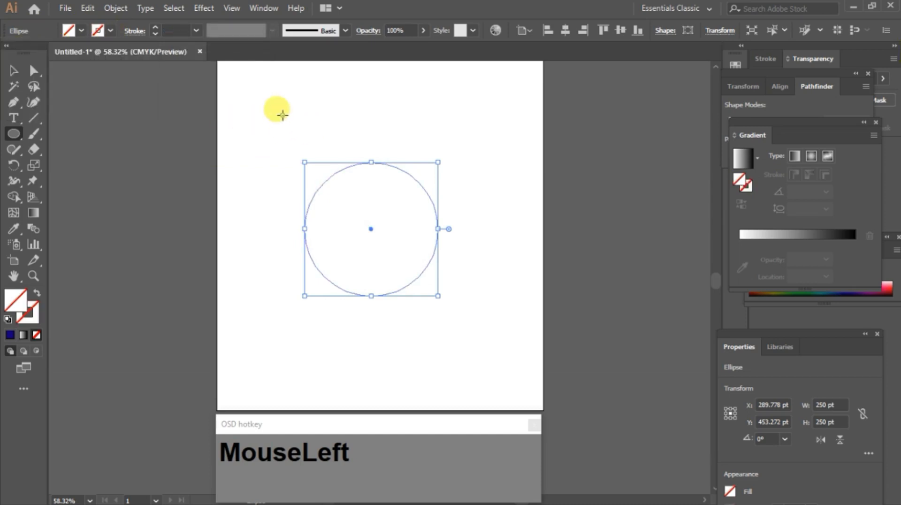
pyautogui.click(281, 117)
pyautogui.click(497, 279)
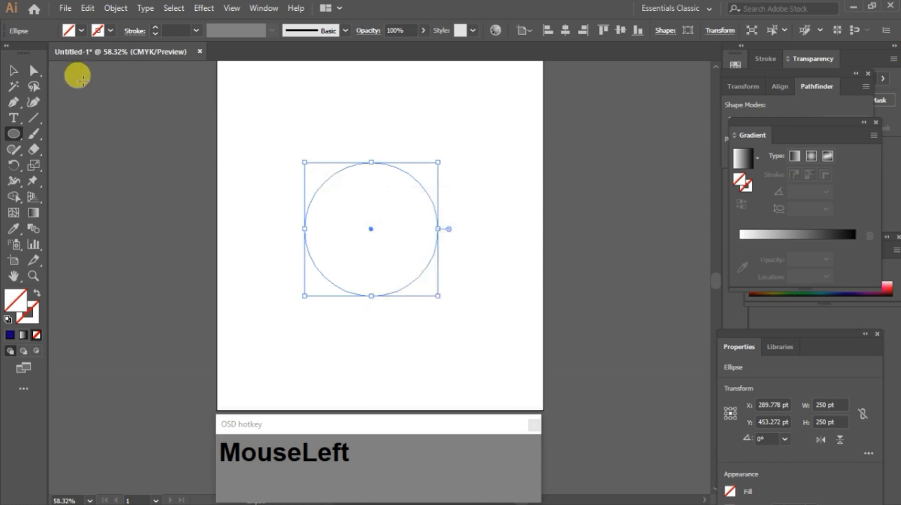
pyautogui.click(13, 71)
pyautogui.click(221, 123)
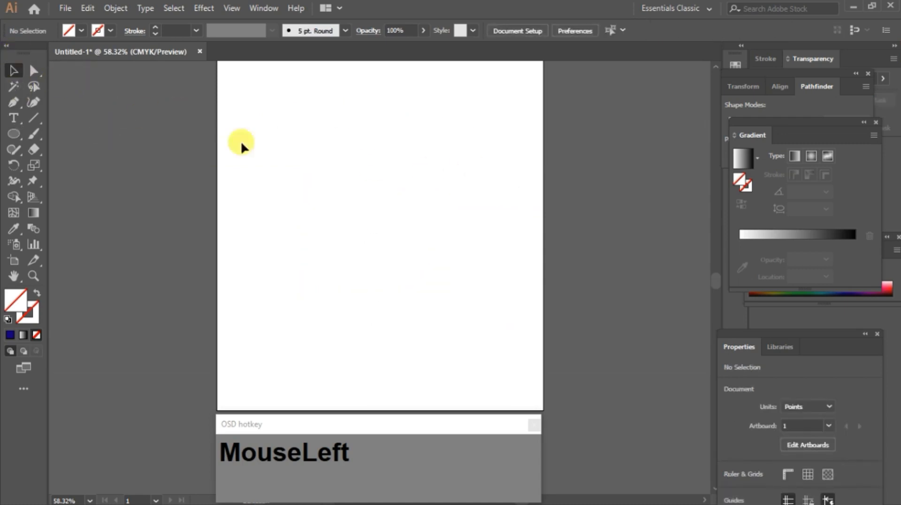
pyautogui.moveTo(253, 121); pyautogui.dragTo(516, 328)
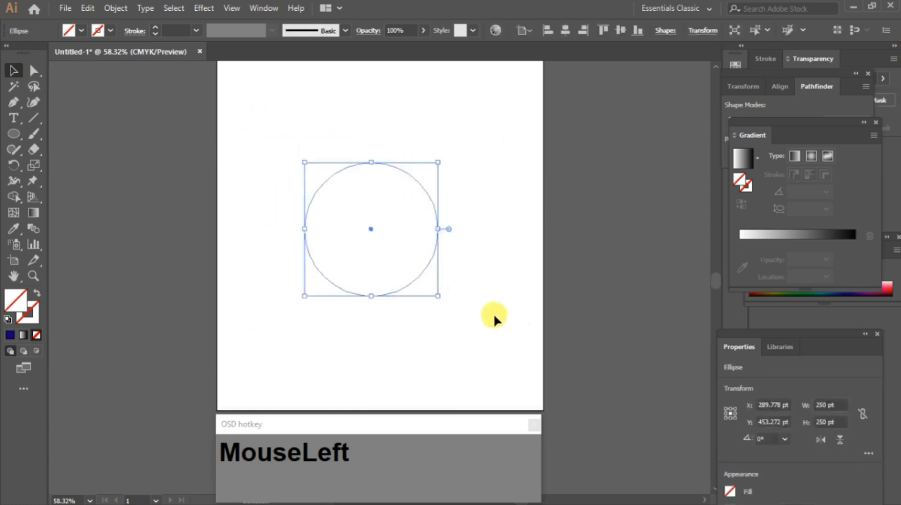
pyautogui.click(155, 27)
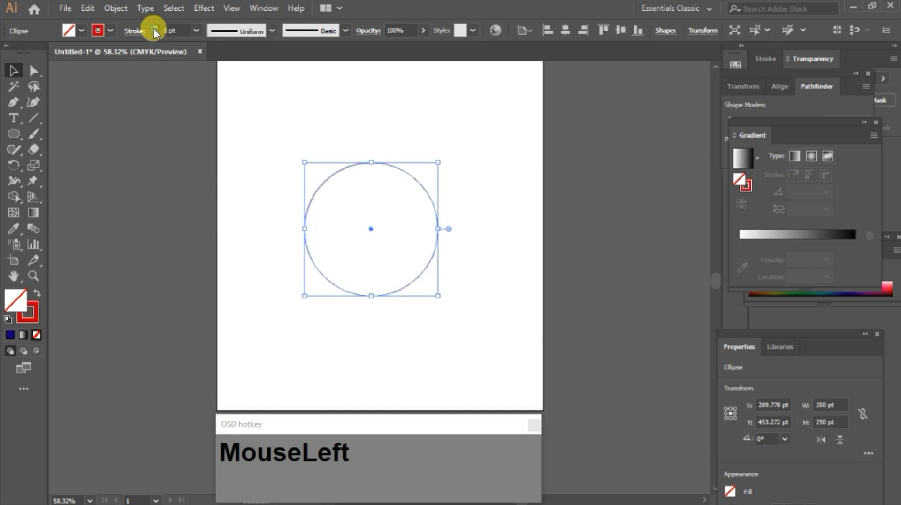
pyautogui.click(155, 27)
pyautogui.click(155, 27)
pyautogui.click(155, 28)
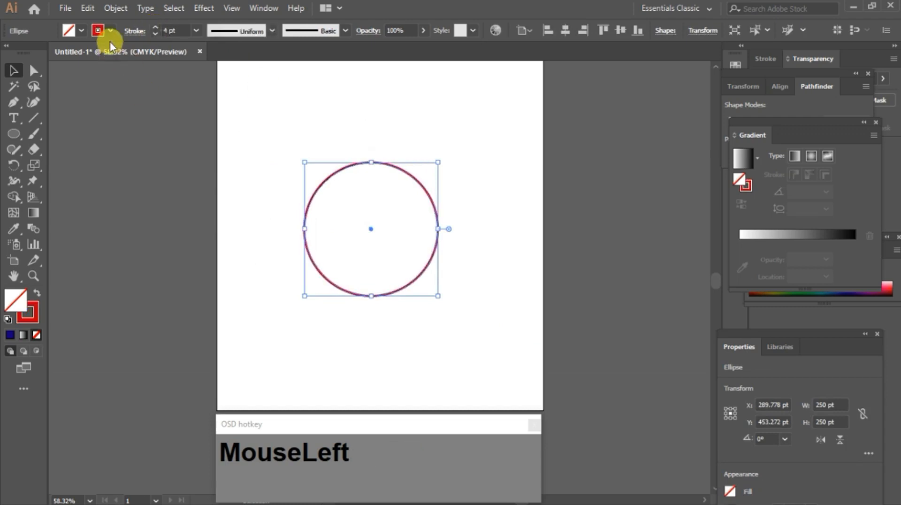
# Step: Set the circle's stroke color to black
pyautogui.click(110, 31)
pyautogui.click(37, 54)
pyautogui.click(345, 112)
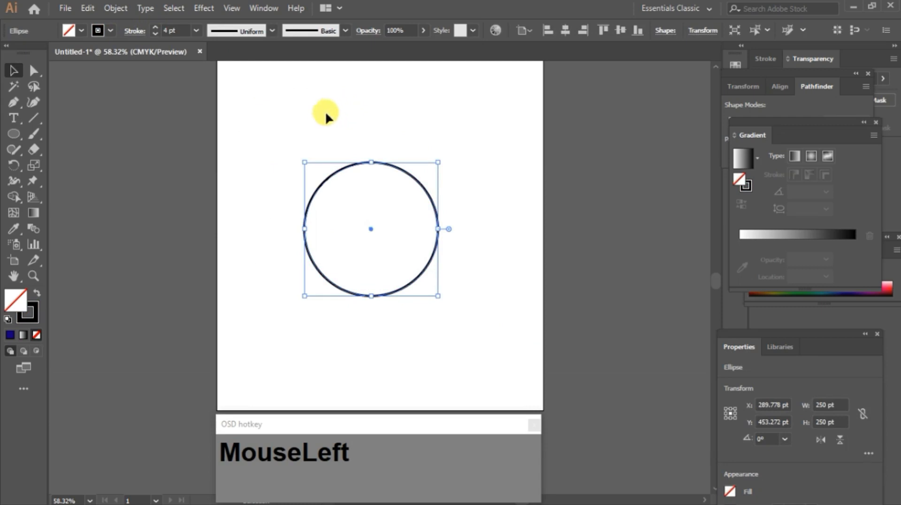
# Step: Select all and delete the circle, then switch back to the Ellipse tool
pyautogui.hotkey('ctrl', 'shift', 'b')
pyautogui.press('Delete')
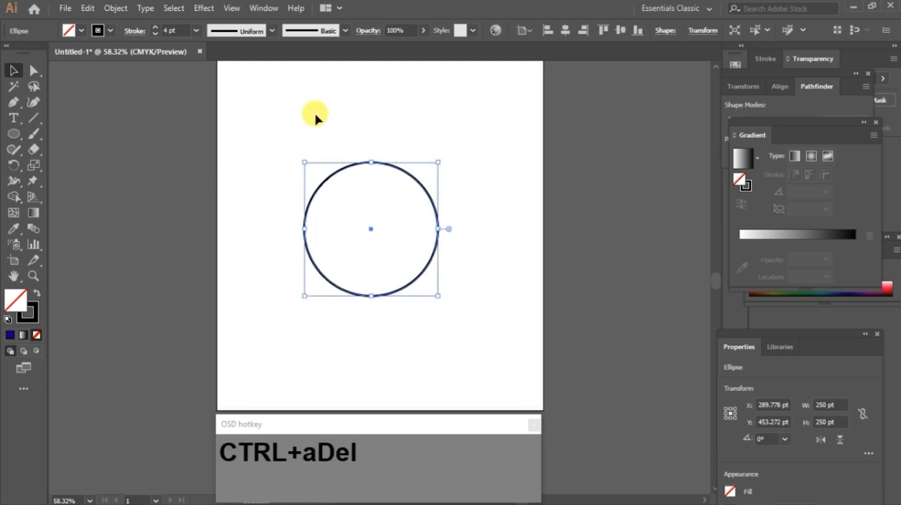
pyautogui.click(15, 136)
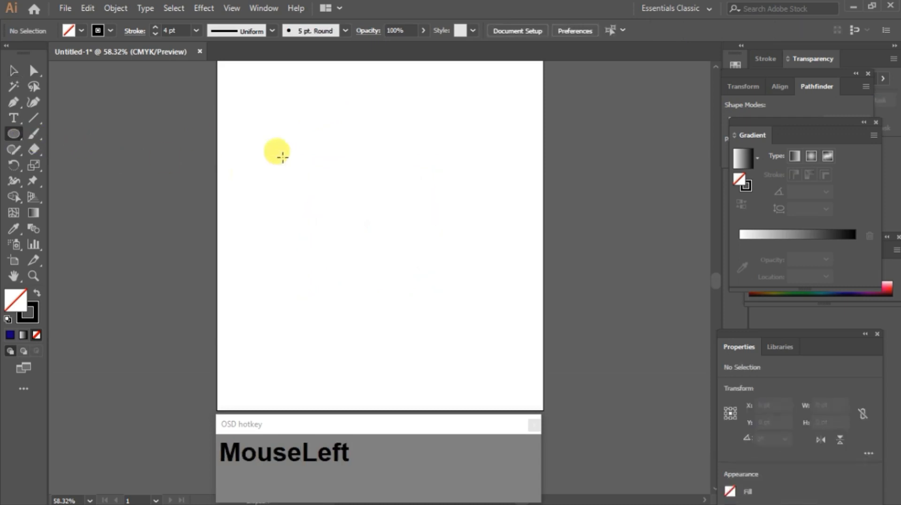
# Step: Draw a circle from its centre, about 232 pt across, with the Ellipse tool
pyautogui.hotkey('alt', 'shift')
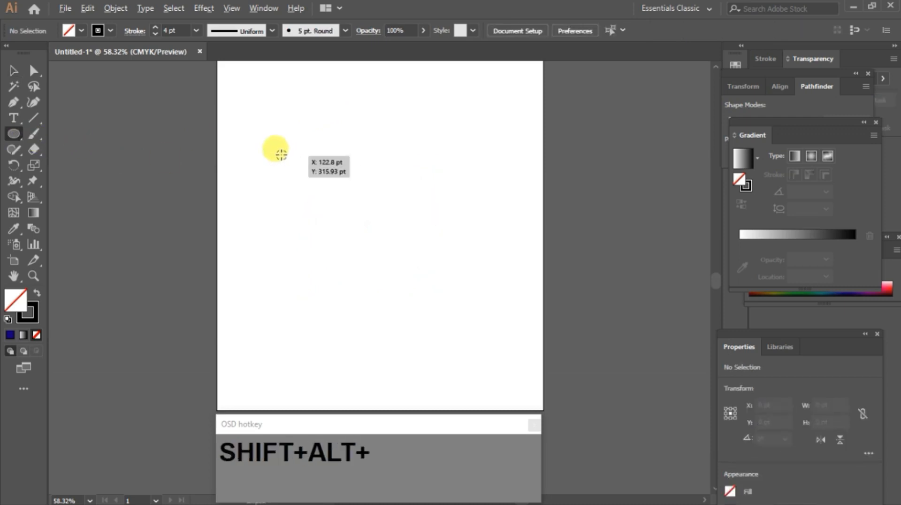
pyautogui.moveTo(280, 150)
pyautogui.mouseDown()
pyautogui.moveTo(354, 197)
pyautogui.moveTo(318, 182)
pyautogui.moveTo(342, 194)
pyautogui.mouseUp()
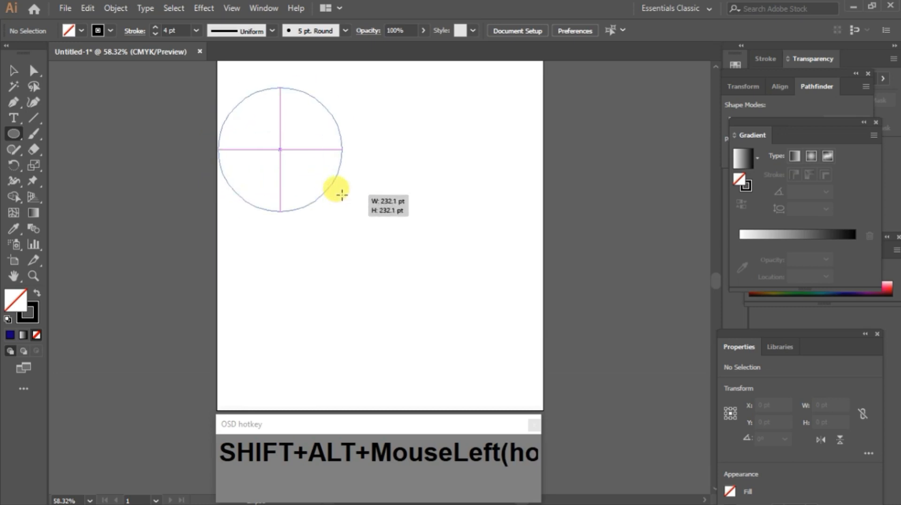
pyautogui.moveTo(342, 194); pyautogui.dragTo(342, 194)
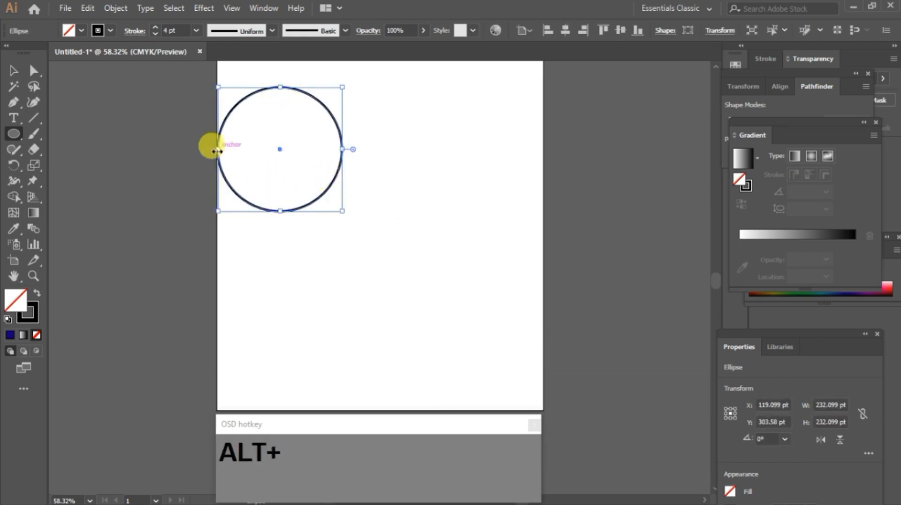
# Step: Move the circle with the Selection tool, delete it, and switch back to the Ellipse tool
pyautogui.click(13, 70)
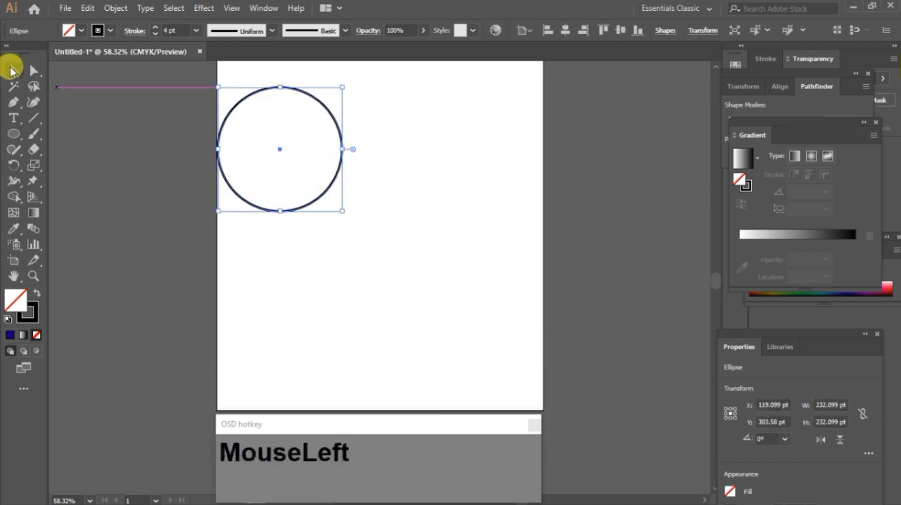
pyautogui.moveTo(333, 116); pyautogui.dragTo(406, 145)
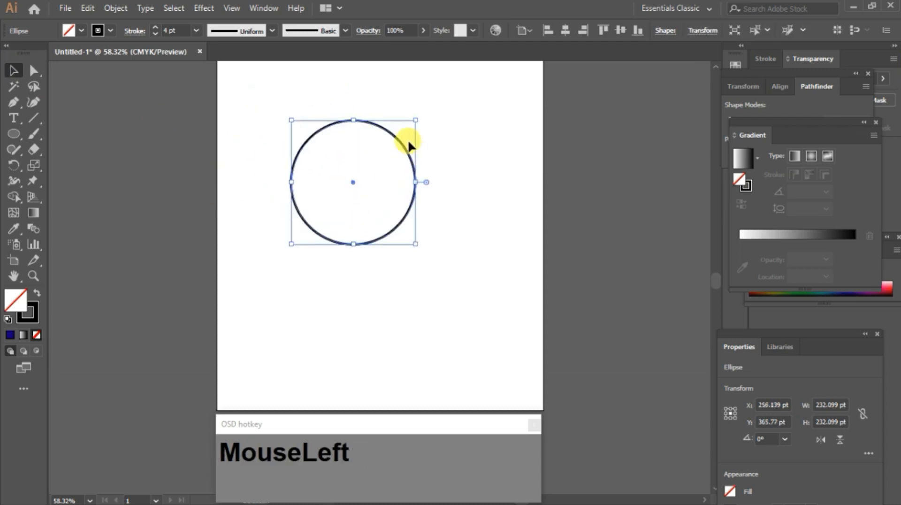
pyautogui.press('Delete')
pyautogui.click(13, 134)
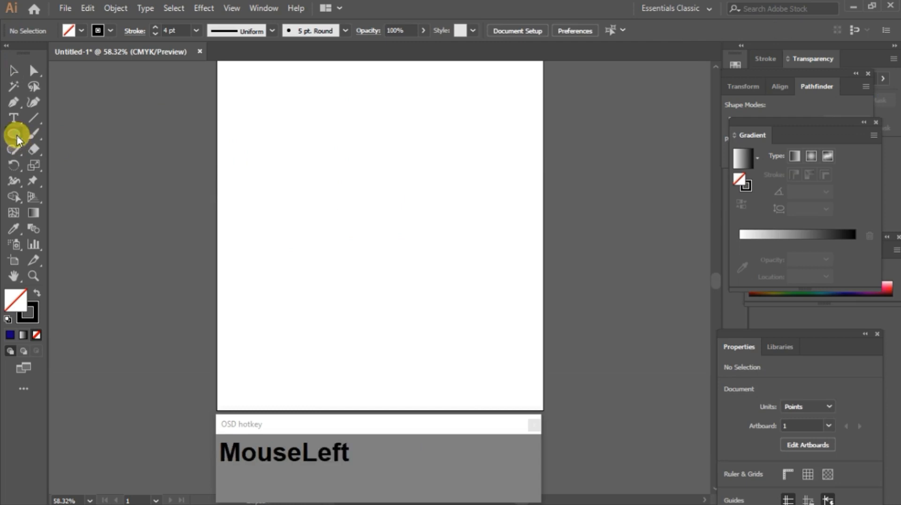
# Step: Draw an ellipse about 332 by 269 pt and set its fill to CMYK Cyan
pyautogui.moveTo(266, 140); pyautogui.dragTo(439, 282)
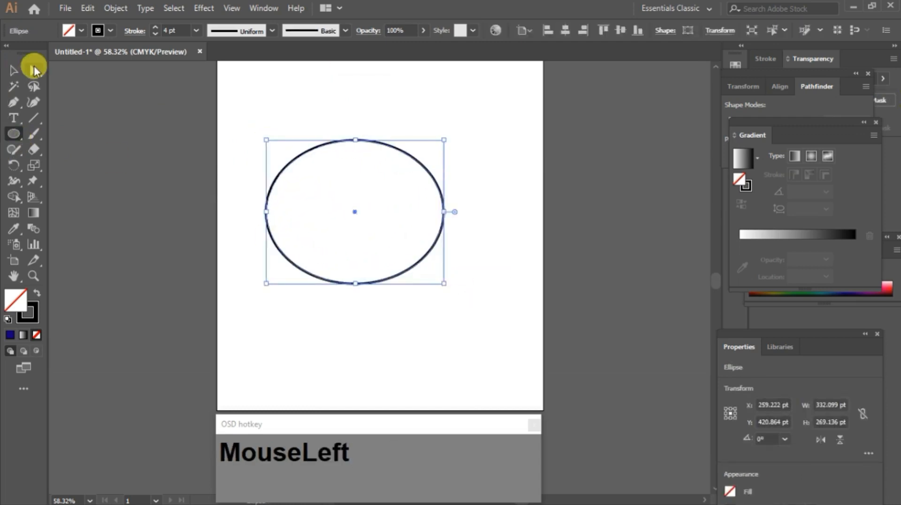
pyautogui.click(35, 71)
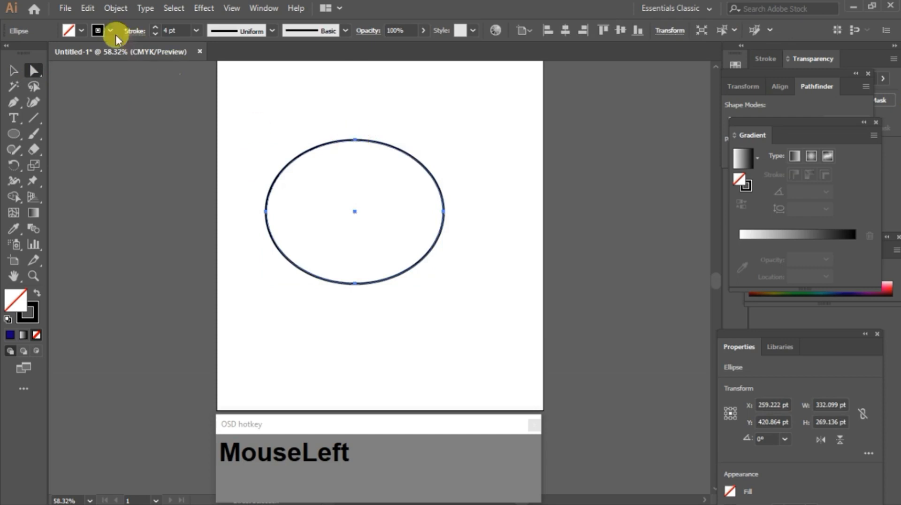
pyautogui.click(85, 30)
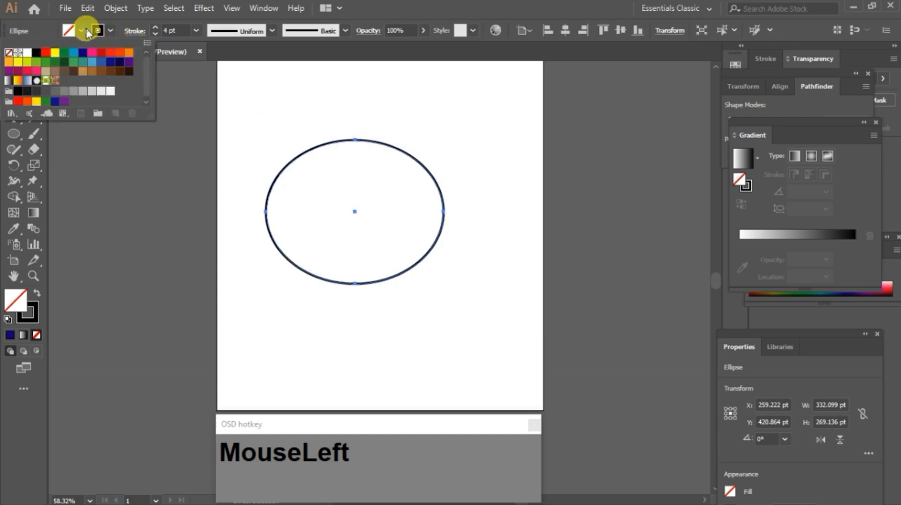
pyautogui.click(74, 53)
# Step: Select the ellipse's top anchor point with the Direct Selection tool and delete it
pyautogui.click(355, 139)
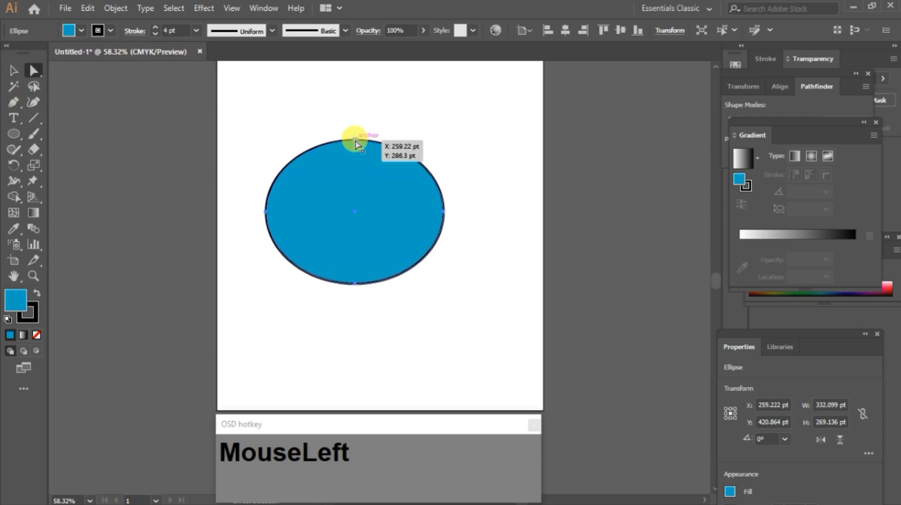
pyautogui.click(355, 141)
pyautogui.press('Delete')
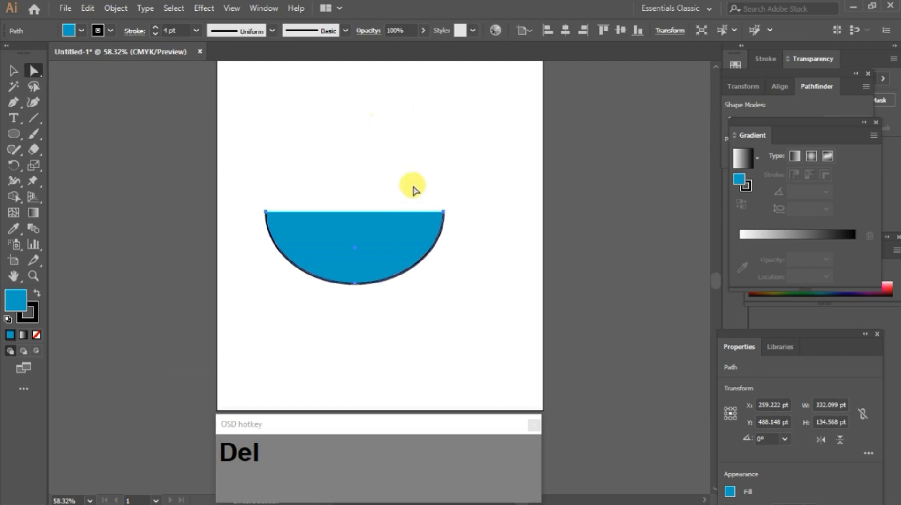
# Step: Reshape the half-ellipse by dragging its two end anchor points to new positions
pyautogui.click(437, 230)
pyautogui.moveTo(450, 216); pyautogui.dragTo(518, 229)
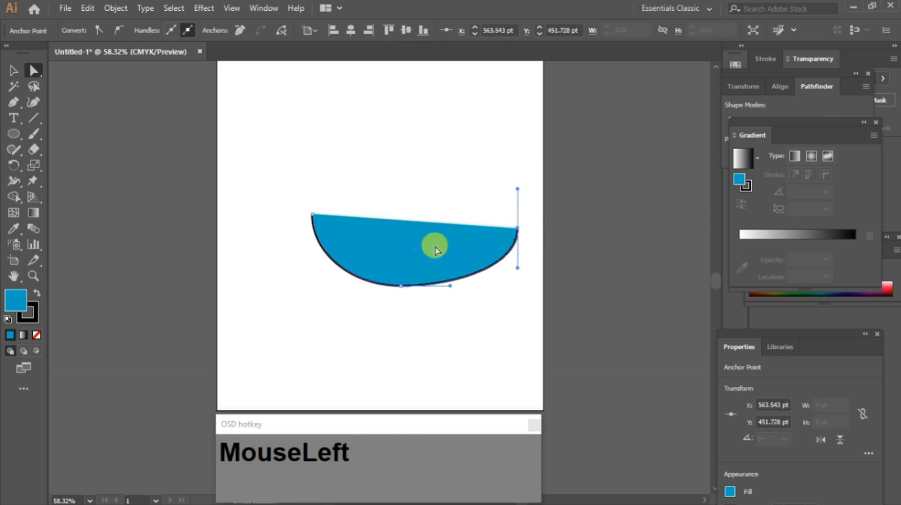
pyautogui.moveTo(314, 215)
pyautogui.mouseDown()
pyautogui.moveTo(261, 245)
pyautogui.moveTo(295, 213)
pyautogui.mouseUp()
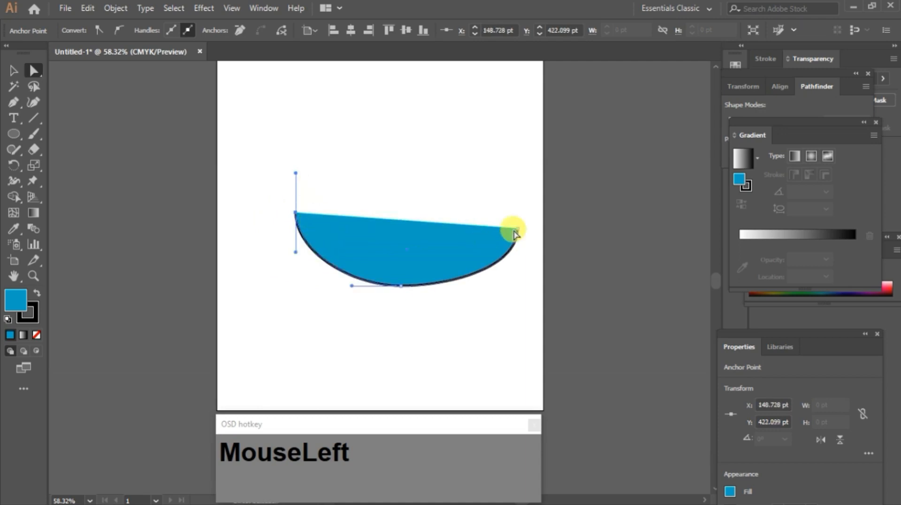
pyautogui.moveTo(518, 230); pyautogui.dragTo(502, 202)
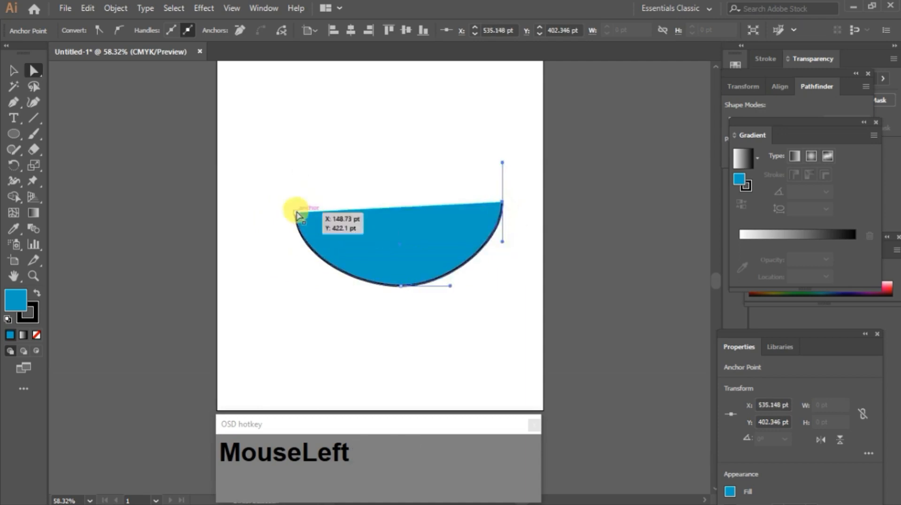
pyautogui.moveTo(295, 212); pyautogui.dragTo(296, 188)
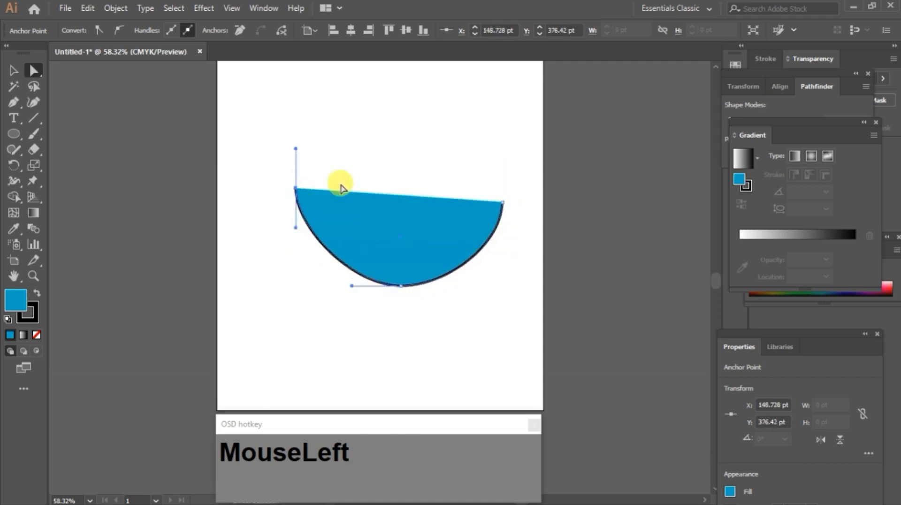
# Step: Rotate the reshaped shape about 90 degrees with the Selection tool's bounding box
pyautogui.click(11, 71)
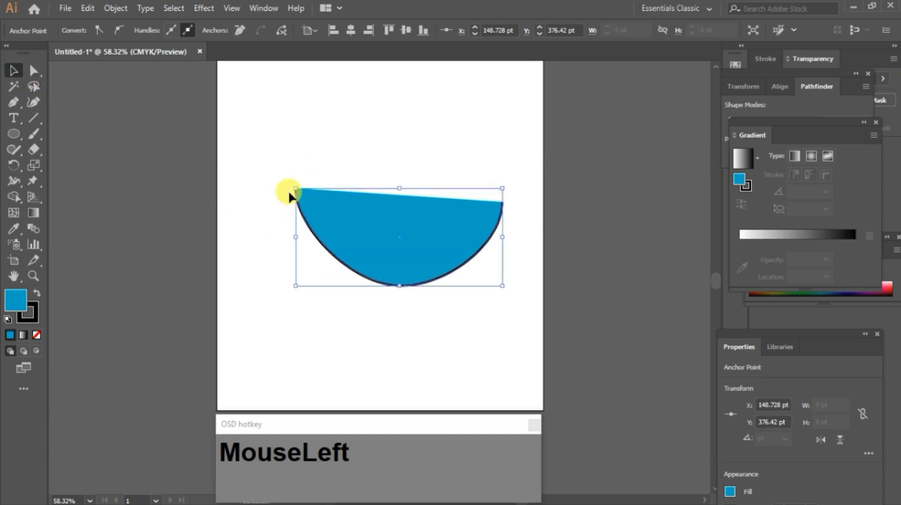
pyautogui.moveTo(295, 180); pyautogui.dragTo(437, 161)
pyautogui.click(362, 233)
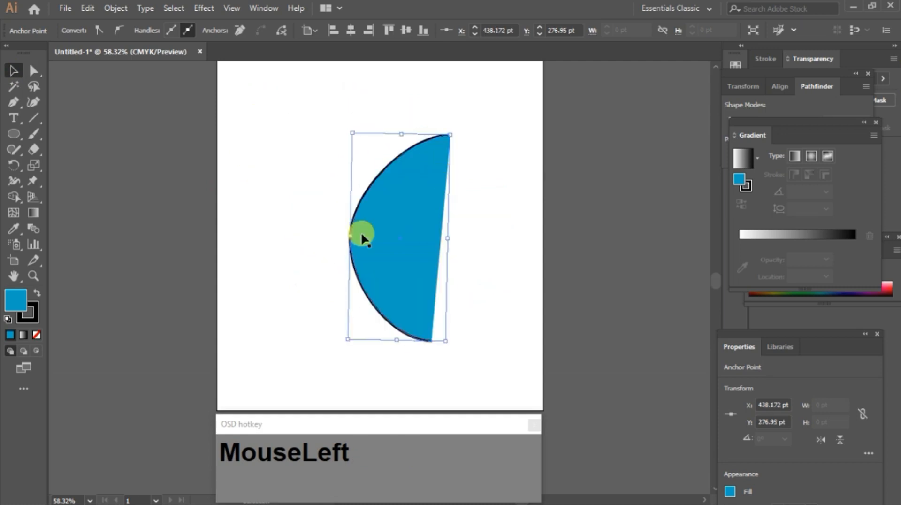
# Step: Select all and delete the shape, then switch to the Ellipse tool
pyautogui.hotkey('ctrl', 'a')
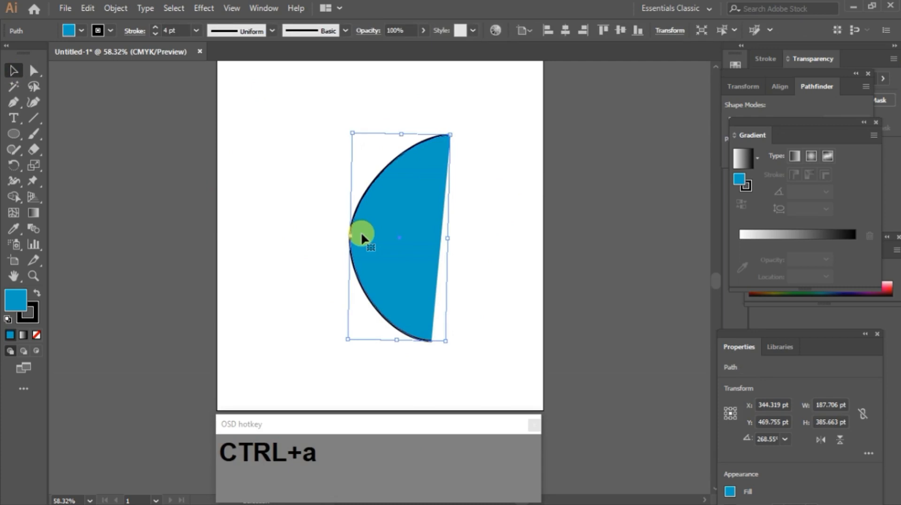
pyautogui.press('Delete')
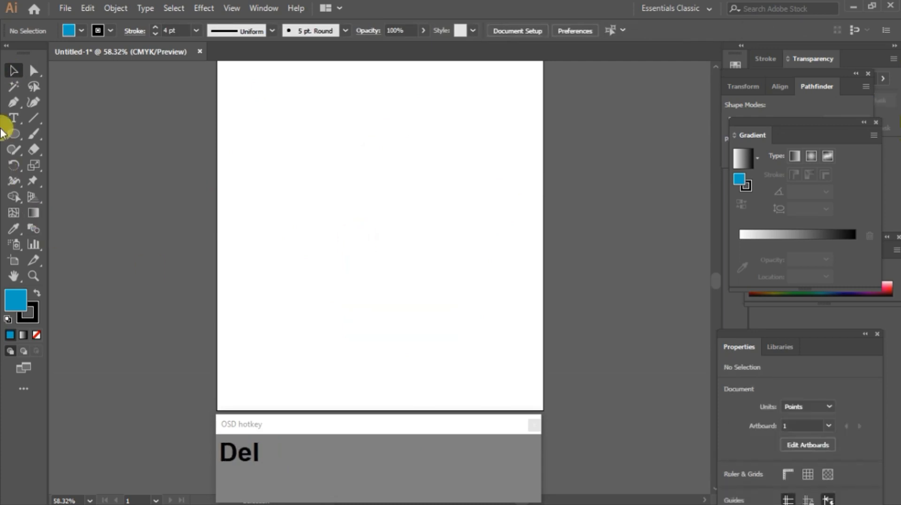
pyautogui.click(13, 135)
# Step: Create an ellipse by entering a width of 200 pt and height of 100 pt, then delete it
pyautogui.click(324, 175)
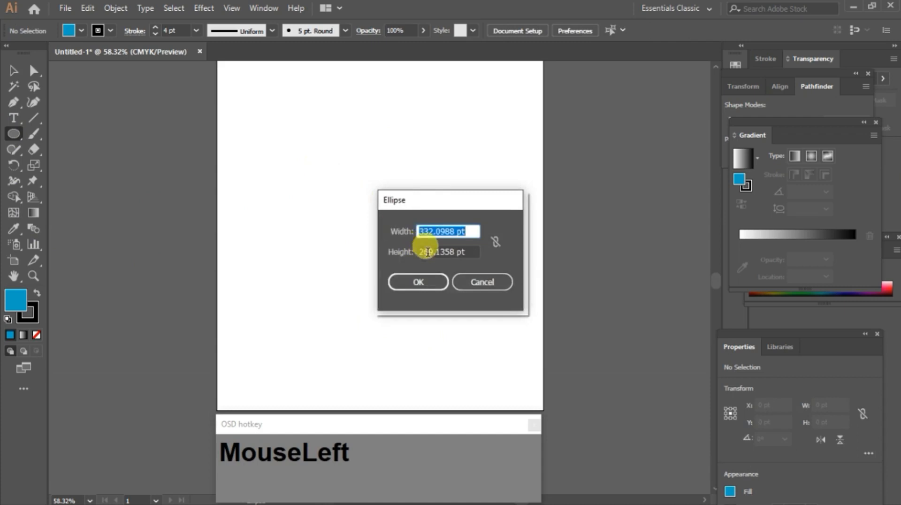
pyautogui.write('2')
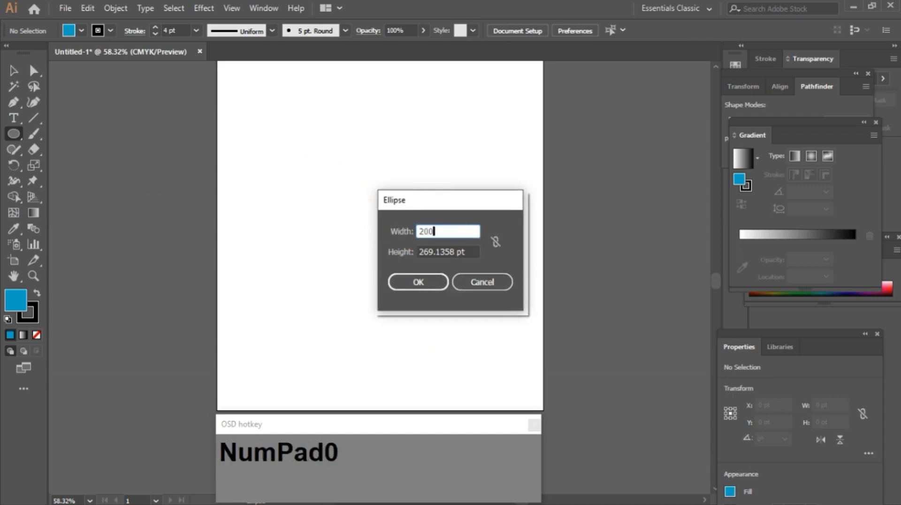
pyautogui.write('00')
pyautogui.press('Tab')
pyautogui.write('1')
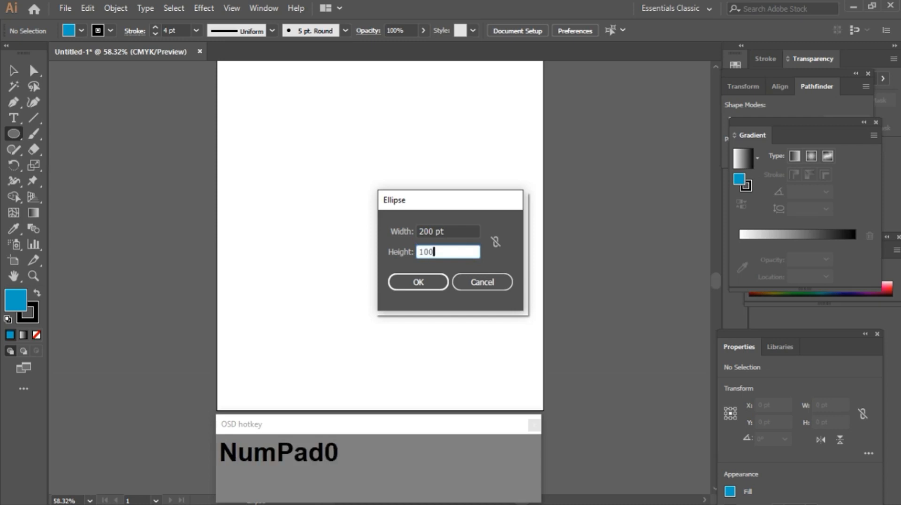
pyautogui.press('Return')
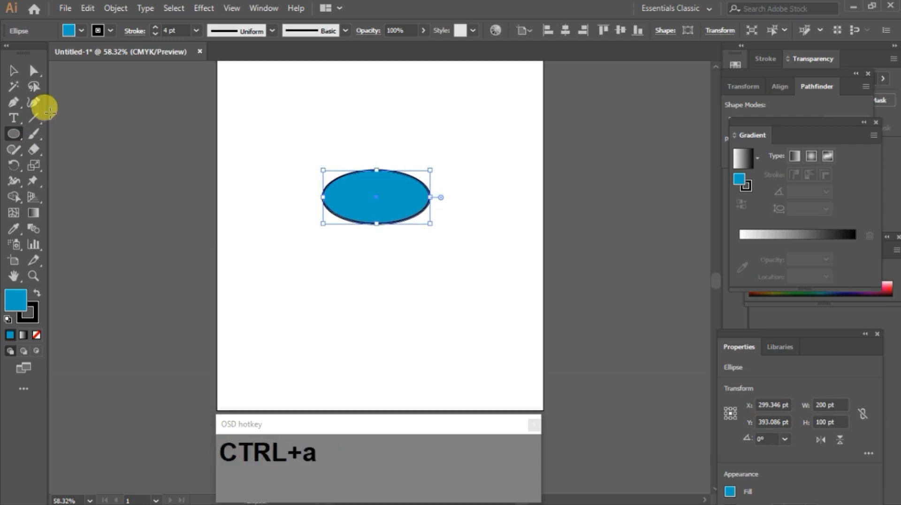
pyautogui.press('Delete')
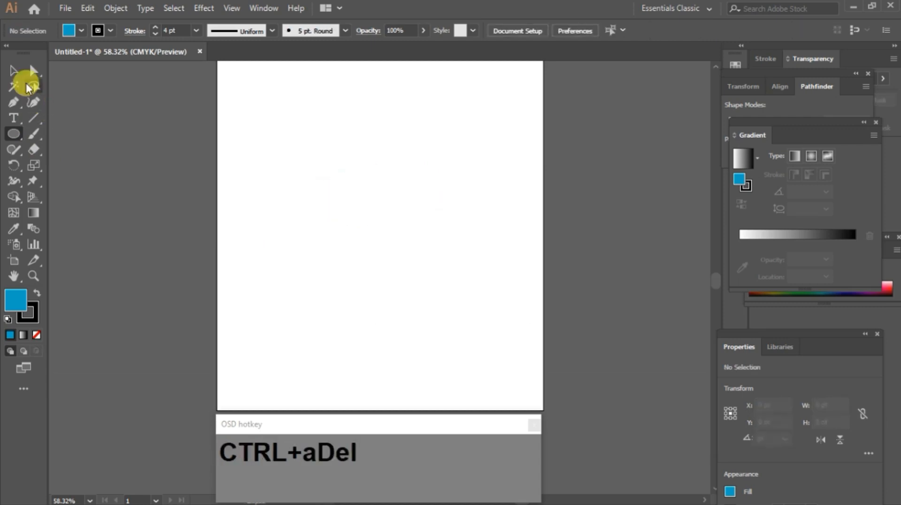
# Step: Switch to the Polygon tool and draw a hexagon about 190 by 164 pt
pyautogui.rightClick(11, 133)
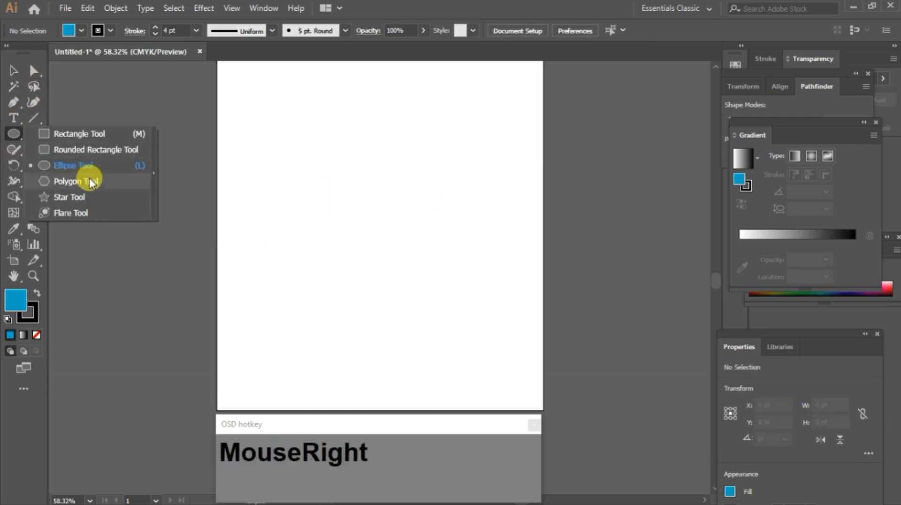
pyautogui.click(91, 182)
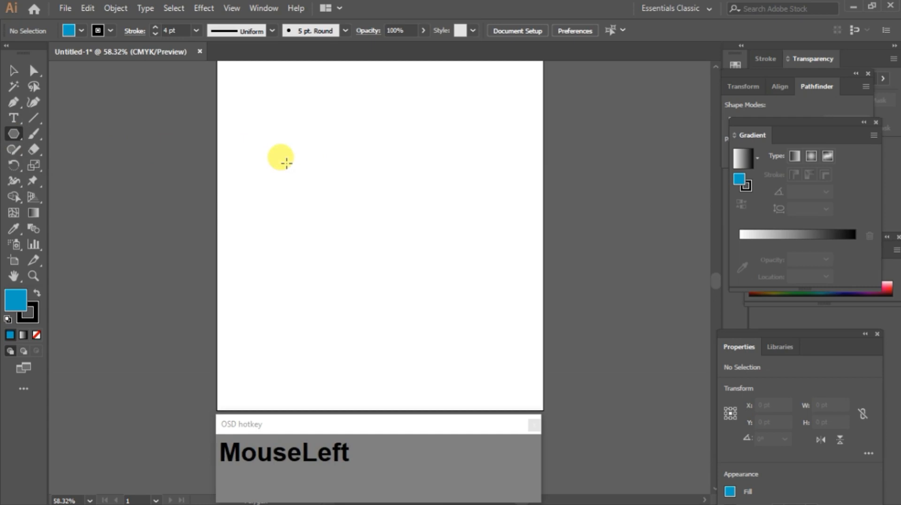
pyautogui.moveTo(312, 156)
pyautogui.mouseDown()
pyautogui.moveTo(379, 211)
pyautogui.moveTo(358, 197)
pyautogui.moveTo(371, 184)
pyautogui.moveTo(344, 117)
pyautogui.moveTo(264, 125)
pyautogui.moveTo(317, 241)
pyautogui.moveTo(352, 133)
pyautogui.moveTo(275, 137)
pyautogui.moveTo(359, 256)
pyautogui.moveTo(261, 107)
pyautogui.moveTo(231, 237)
pyautogui.moveTo(369, 262)
pyautogui.moveTo(320, 100)
pyautogui.moveTo(264, 136)
pyautogui.moveTo(287, 224)
pyautogui.moveTo(361, 129)
pyautogui.moveTo(262, 115)
pyautogui.moveTo(274, 241)
pyautogui.moveTo(368, 129)
pyautogui.moveTo(384, 170)
pyautogui.moveTo(410, 199)
pyautogui.moveTo(362, 171)
pyautogui.moveTo(413, 195)
pyautogui.moveTo(346, 154)
pyautogui.moveTo(409, 199)
pyautogui.moveTo(360, 173)
pyautogui.mouseUp()
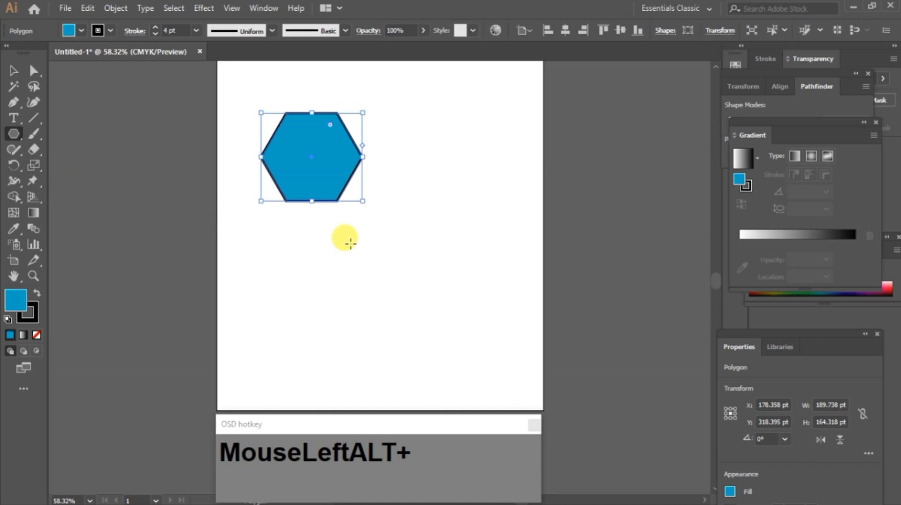
# Step: Drag out a second polygon while changing its side count with the arrow keys, ending with an octagon about 433 pt wide
pyautogui.moveTo(369, 237); pyautogui.dragTo(421, 307)
pyautogui.press('Up')
pyautogui.press('Up')
pyautogui.press('Up')
pyautogui.press('Up')
pyautogui.press('Up')
pyautogui.press('Up')
pyautogui.press('Up')
pyautogui.press('Up')
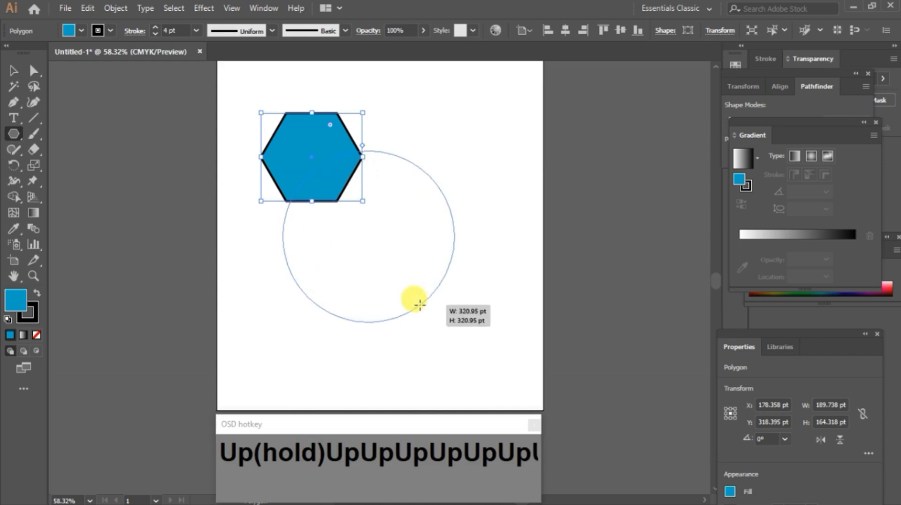
pyautogui.press('Down')
pyautogui.press('Down')
pyautogui.press('Down')
pyautogui.moveTo(420, 305); pyautogui.dragTo(421, 305)
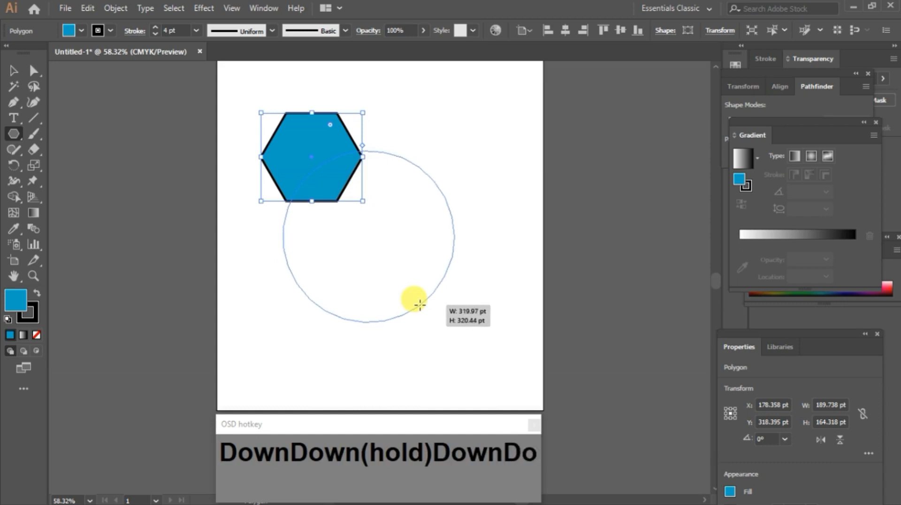
pyautogui.moveTo(420, 305); pyautogui.dragTo(402, 265)
pyautogui.press('Down')
pyautogui.press('Down')
pyautogui.press('Down')
pyautogui.press('Down')
pyautogui.press('Down')
pyautogui.press('Down')
pyautogui.press('Down')
pyautogui.press('Down')
pyautogui.press('Down')
pyautogui.press('Down')
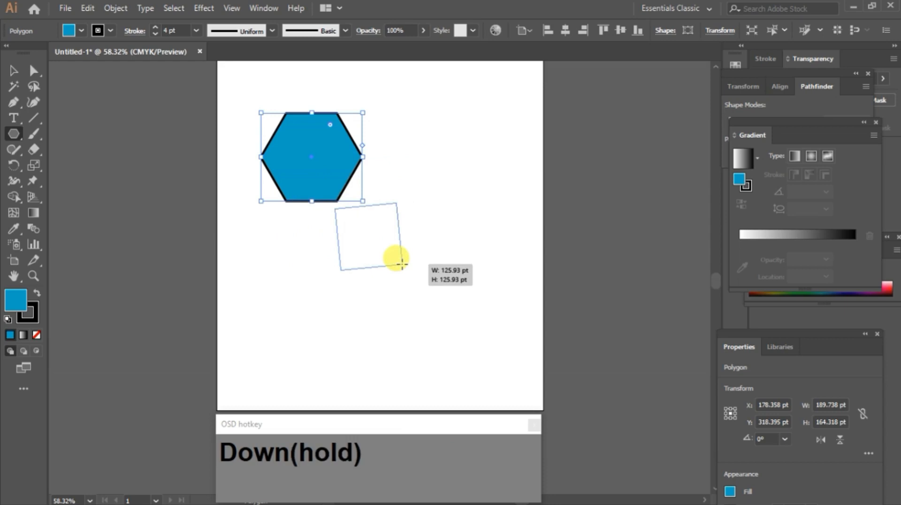
pyautogui.press('Down')
pyautogui.moveTo(402, 264); pyautogui.dragTo(402, 265)
pyautogui.press('Down')
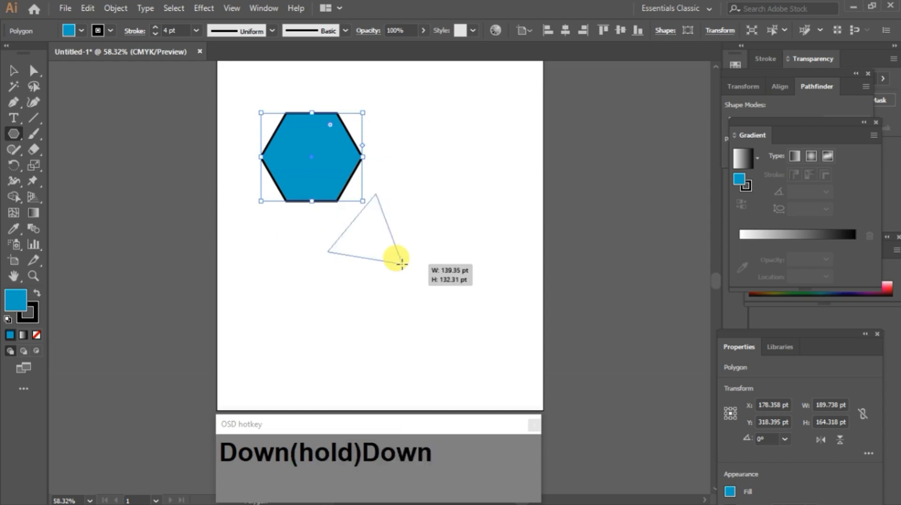
pyautogui.moveTo(401, 263); pyautogui.dragTo(483, 287)
pyautogui.press('Up')
pyautogui.press('Up')
pyautogui.press('Down')
pyautogui.press('Up')
pyautogui.press('Up')
pyautogui.press('Up')
pyautogui.press('Up')
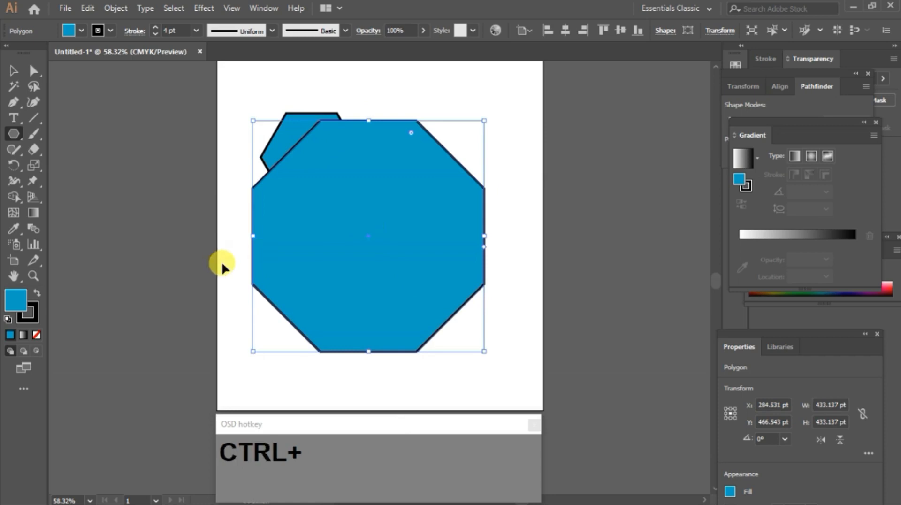
# Step: Select all and delete the polygons, then reselect the Polygon tool
pyautogui.hotkey('ctrl', 'a')
pyautogui.press('Delete')
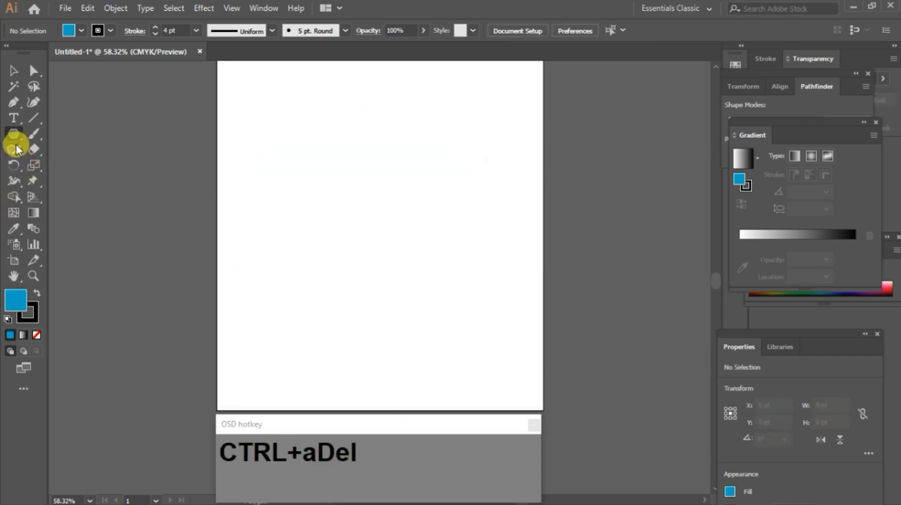
pyautogui.rightClick(16, 138)
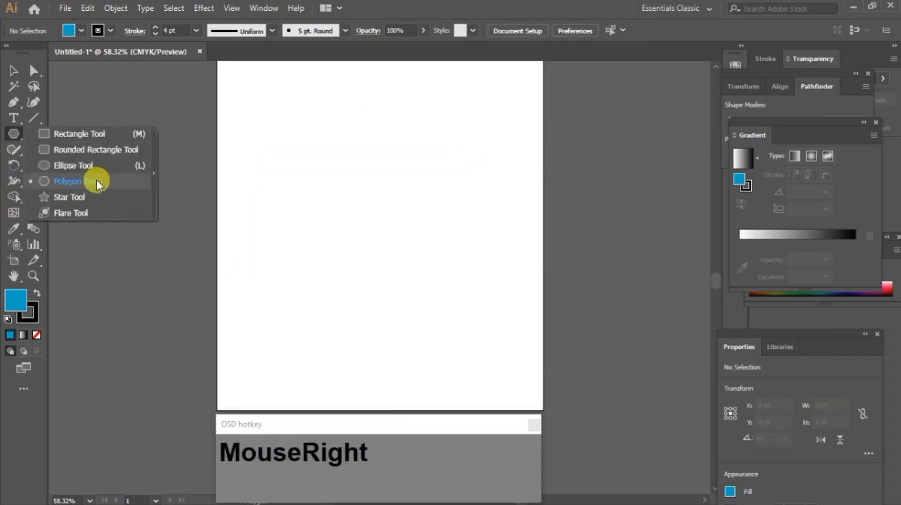
pyautogui.click(96, 179)
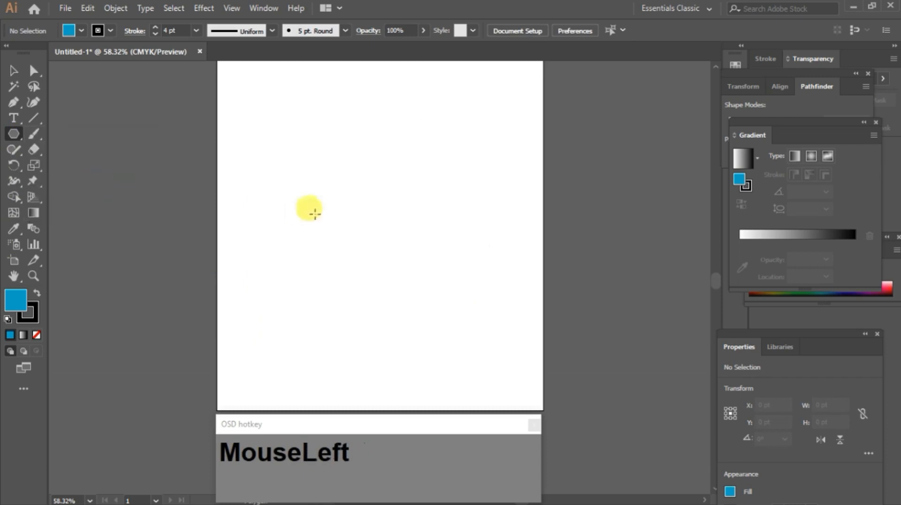
# Step: Create a triangle by entering 3 sides in the Polygon dialog
pyautogui.click(348, 184)
pyautogui.click(434, 252)
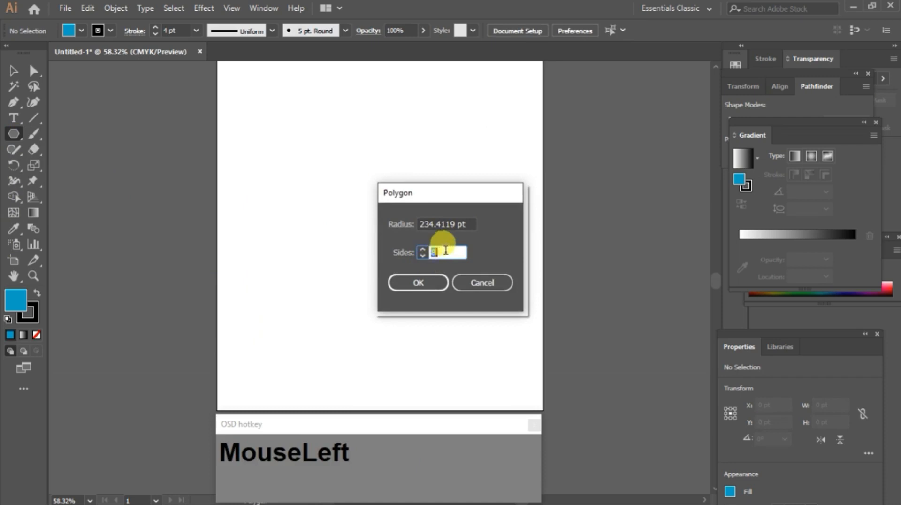
pyautogui.write('3')
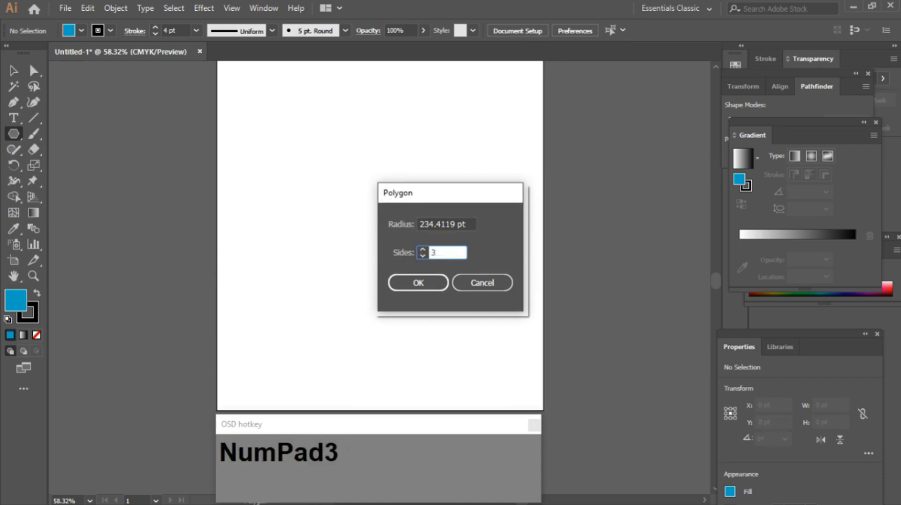
pyautogui.click(434, 284)
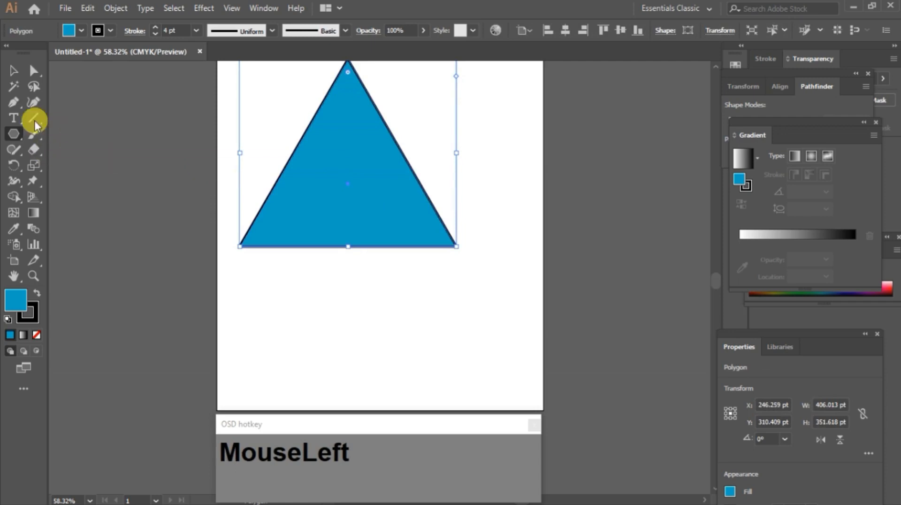
# Step: Try to create a polygon with 2 sides, then delete the shapes
pyautogui.rightClick(10, 133)
pyautogui.click(86, 178)
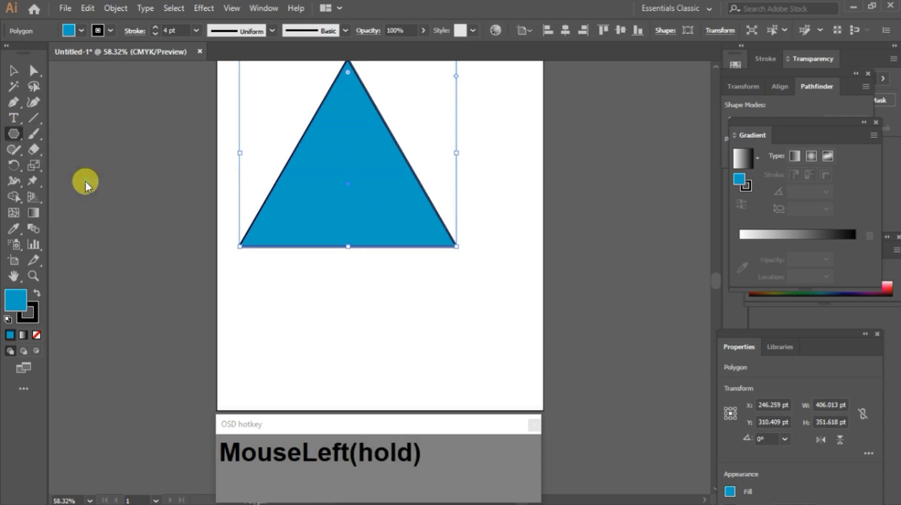
pyautogui.click(331, 292)
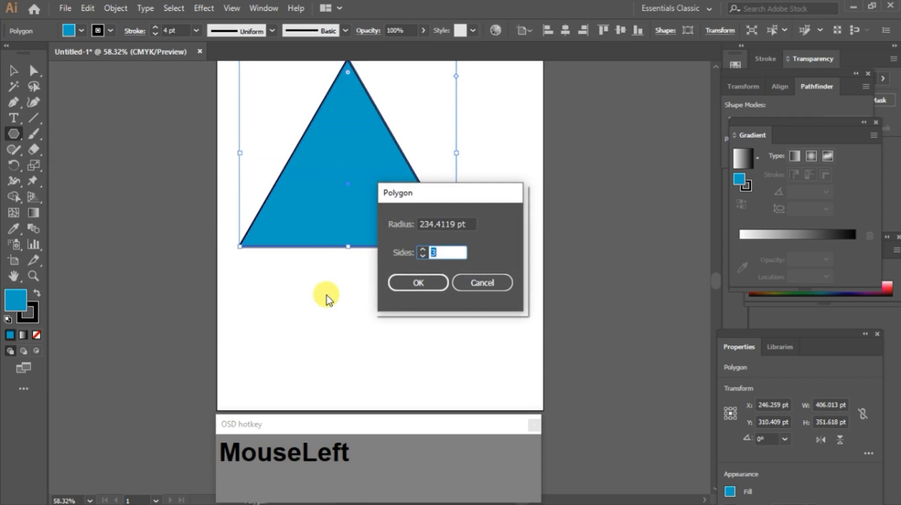
pyautogui.write('2')
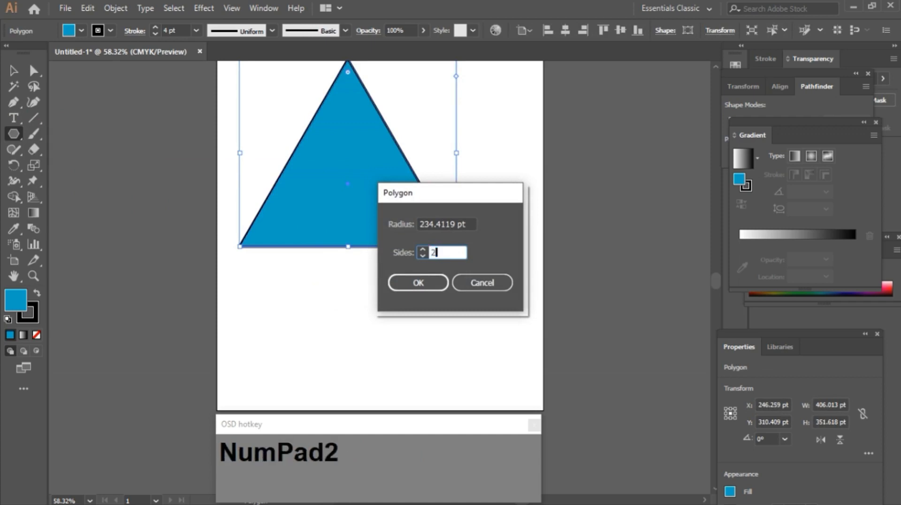
pyautogui.press('Return')
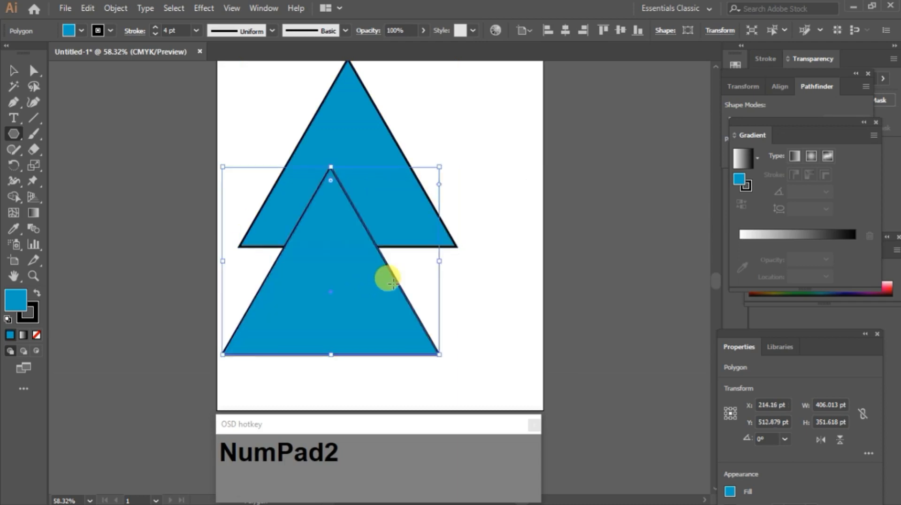
pyautogui.press('Delete')
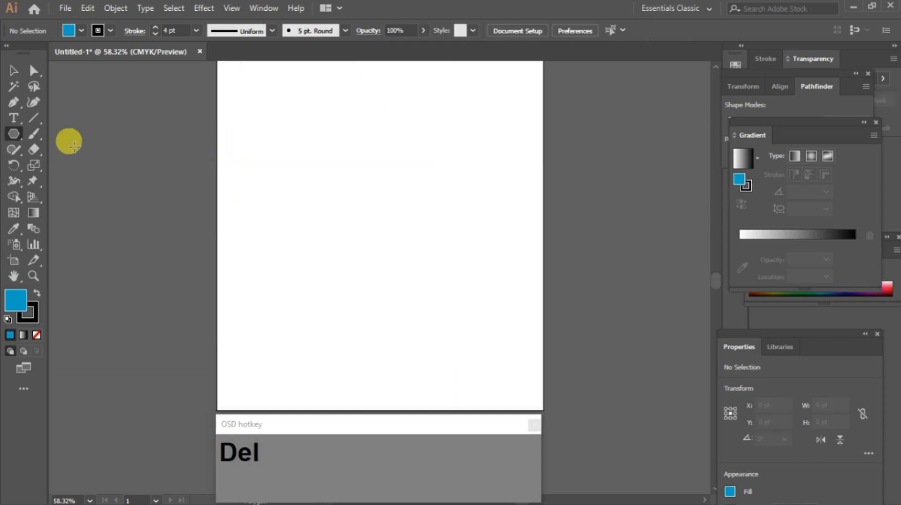
# Step: Switch to the Star tool and create a three-point star from its dialog
pyautogui.rightClick(16, 137)
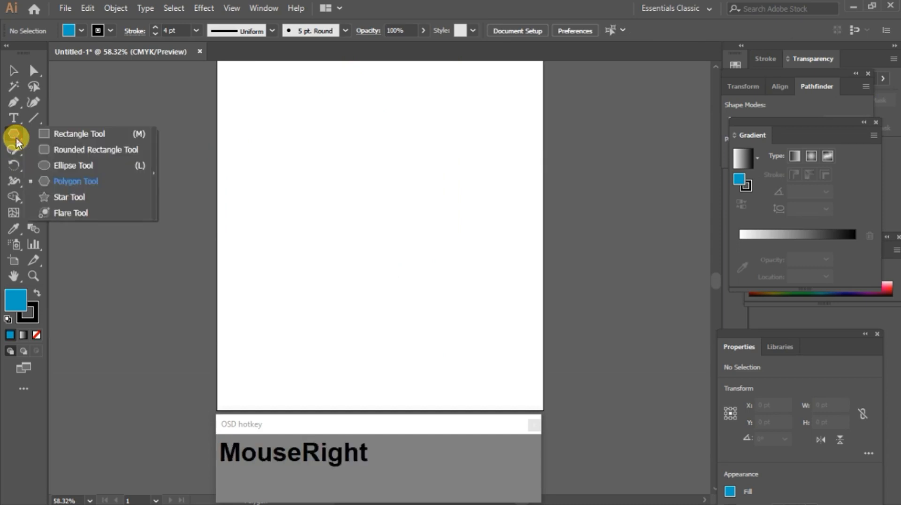
pyautogui.click(81, 194)
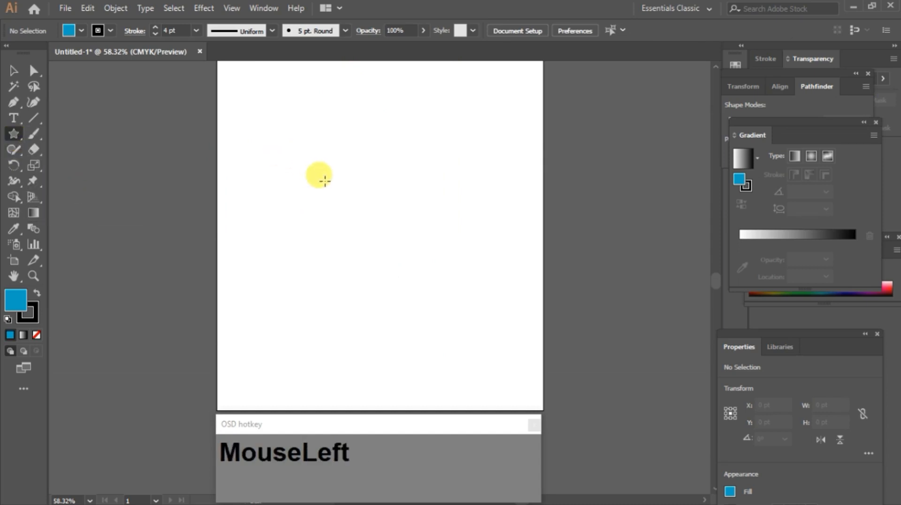
pyautogui.click(335, 159)
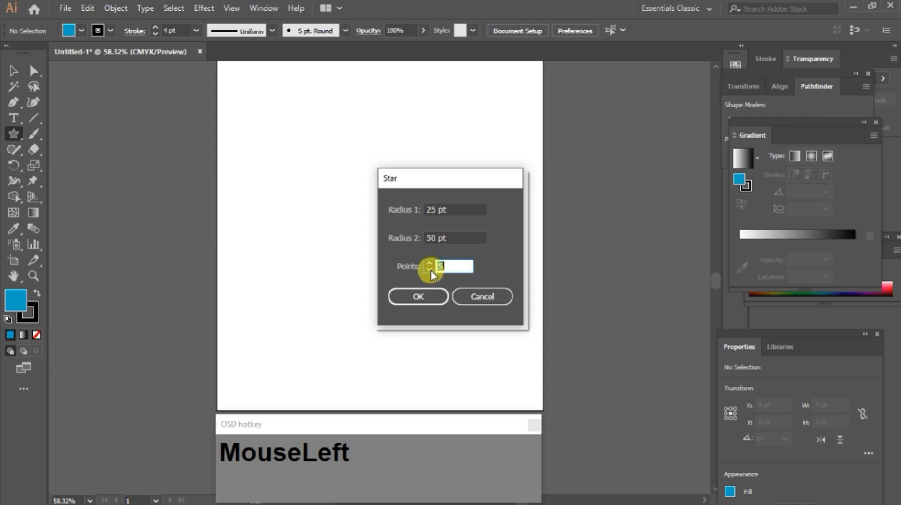
pyautogui.click(431, 270)
pyautogui.click(435, 297)
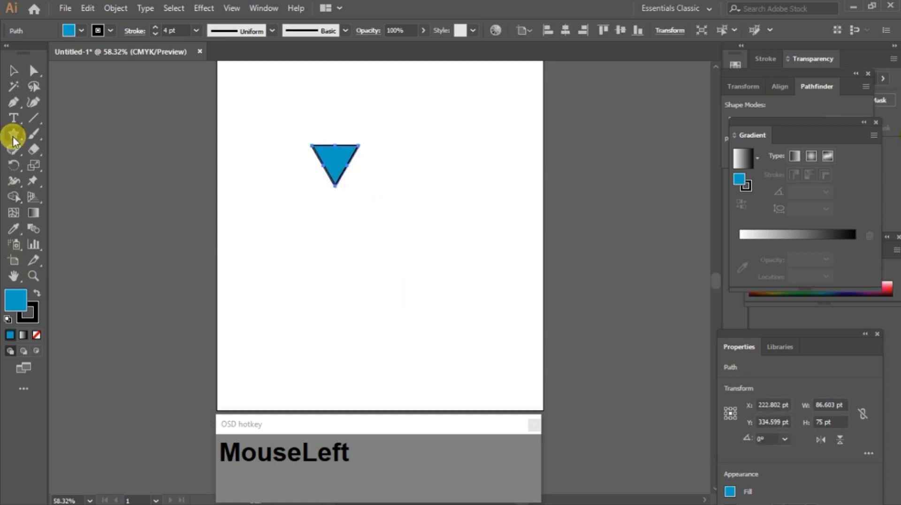
# Step: Reselect the Star tool and create a four-point star from its dialog
pyautogui.moveTo(13, 138); pyautogui.dragTo(14, 138)
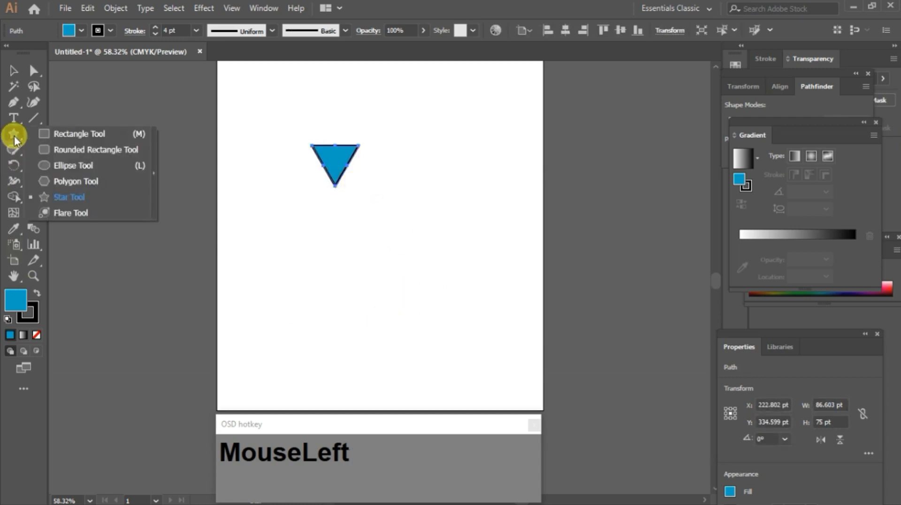
pyautogui.click(79, 199)
pyautogui.click(388, 244)
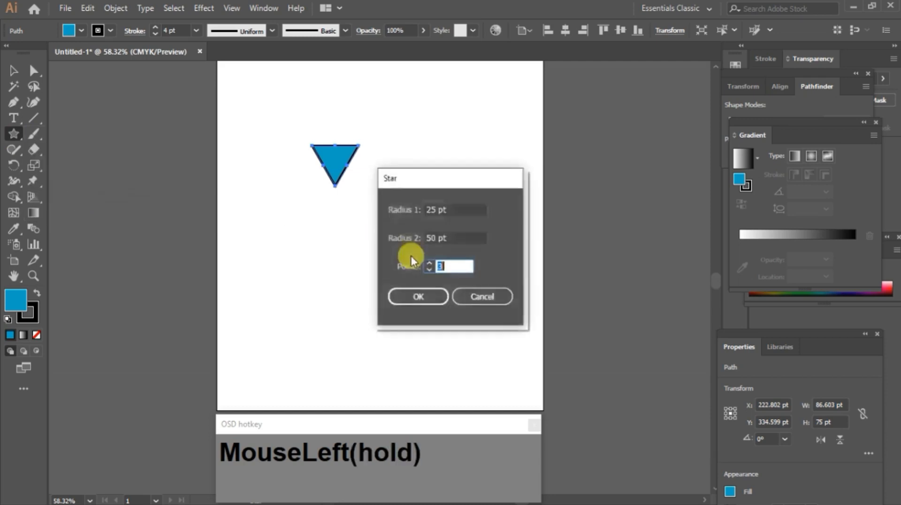
pyautogui.click(431, 299)
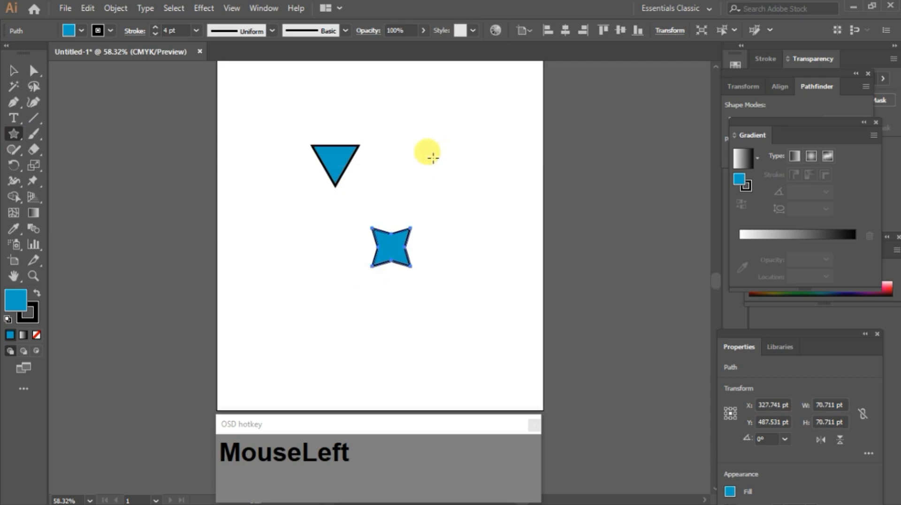
# Step: Create a five-point star by setting Points to 5 in the Star dialog
pyautogui.click(432, 158)
pyautogui.doubleClick(454, 266)
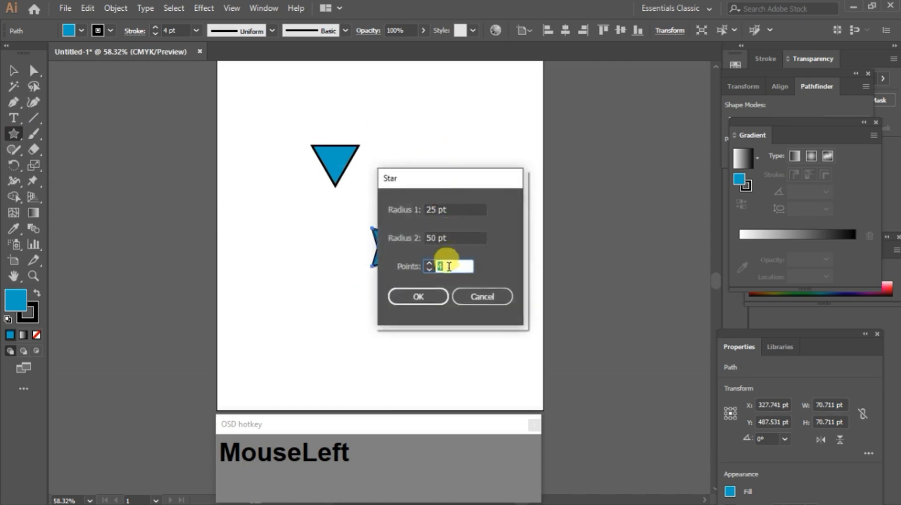
pyautogui.write('5')
pyautogui.press('Return')
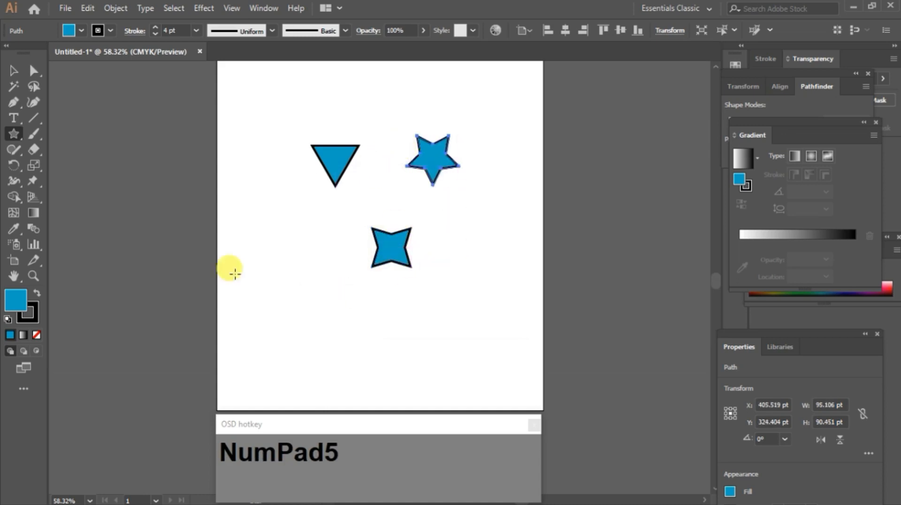
# Step: Create a six-point star by setting Points to 6 in the Star dialog
pyautogui.click(305, 271)
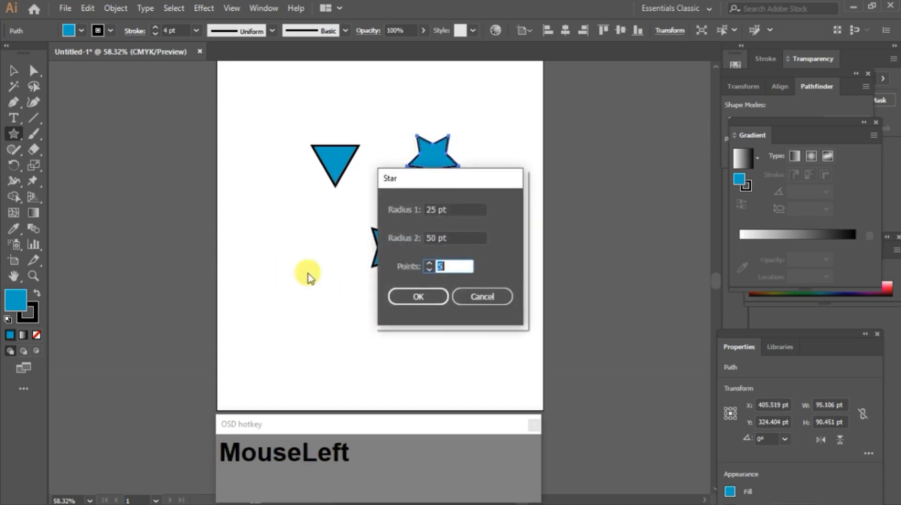
pyautogui.write('6')
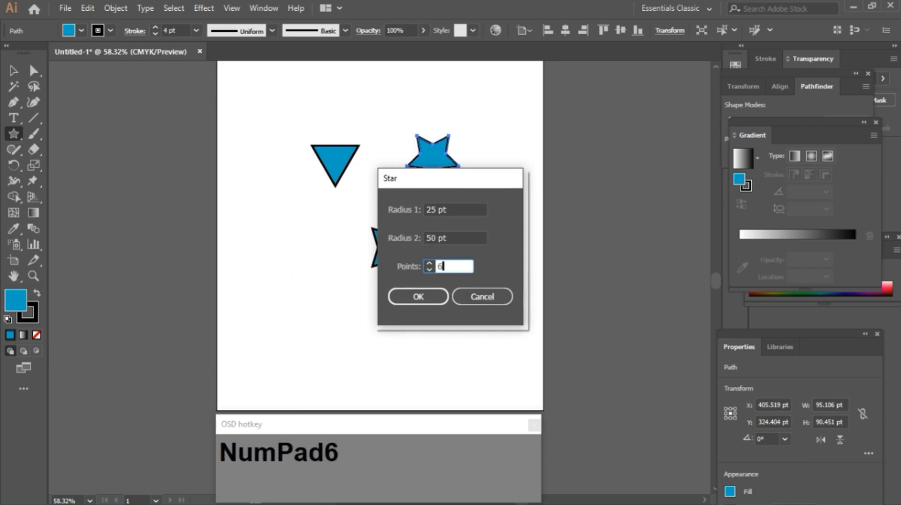
pyautogui.press('Return')
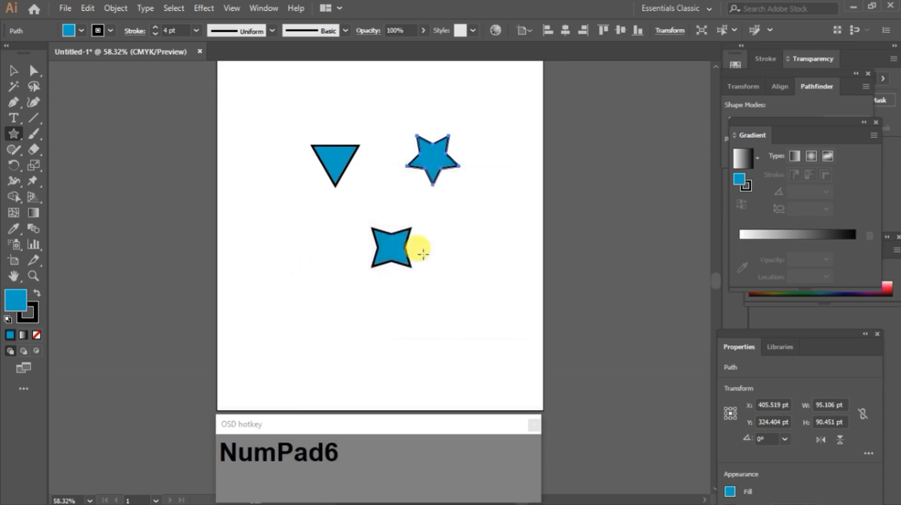
# Step: Create a six-point star with Radius 1 set to 50 pt and Radius 2 set to 100 pt
pyautogui.click(394, 310)
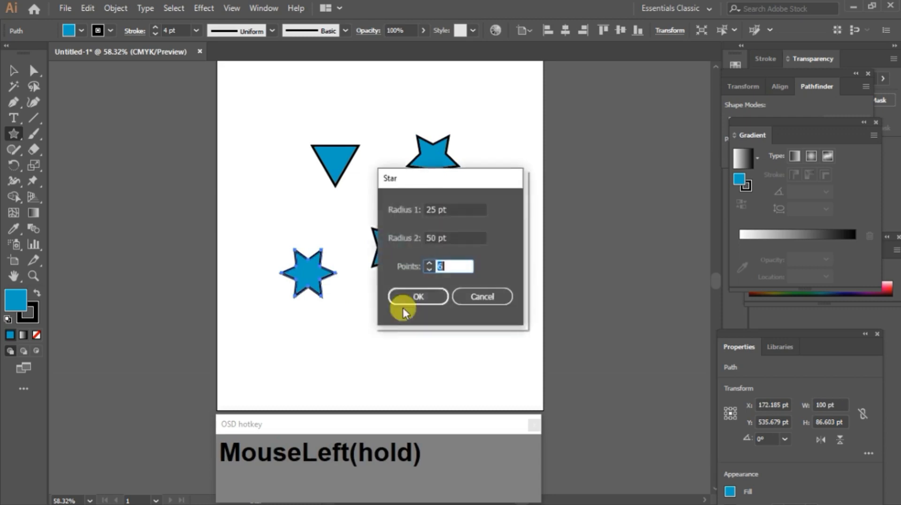
pyautogui.moveTo(453, 210); pyautogui.dragTo(424, 209)
pyautogui.click(436, 209)
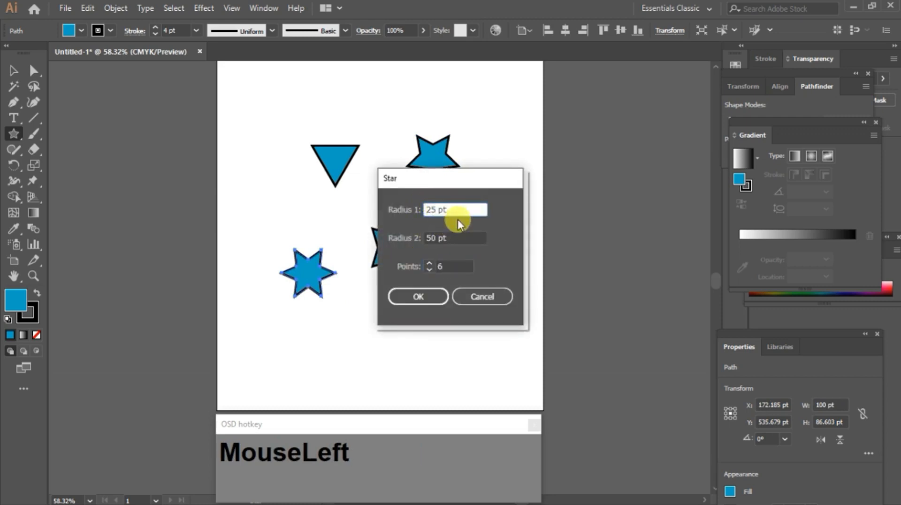
pyautogui.press('BackSpace')
pyautogui.press('BackSpace')
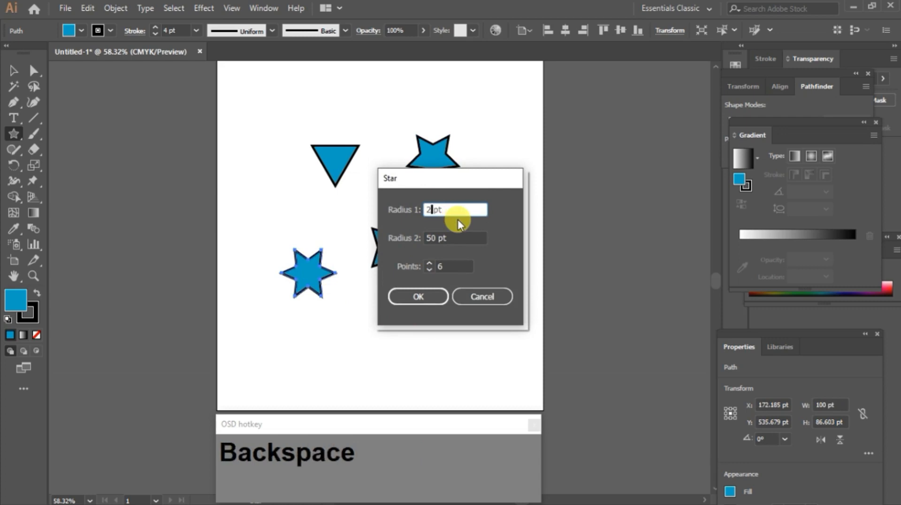
pyautogui.write('50')
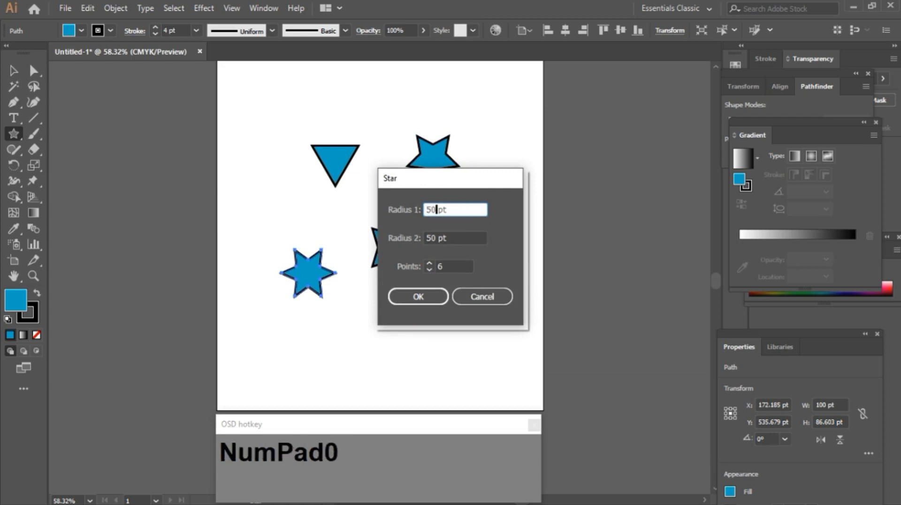
pyautogui.press('Tab')
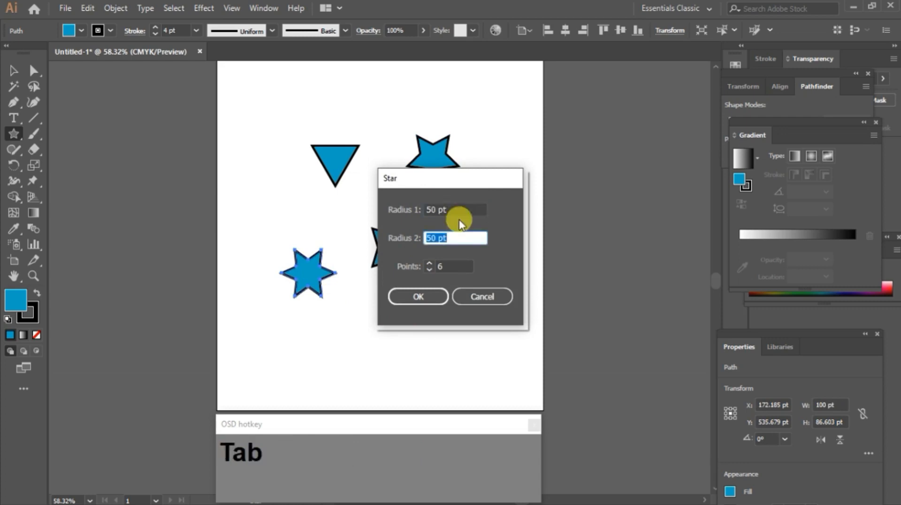
pyautogui.write('100')
pyautogui.click(418, 297)
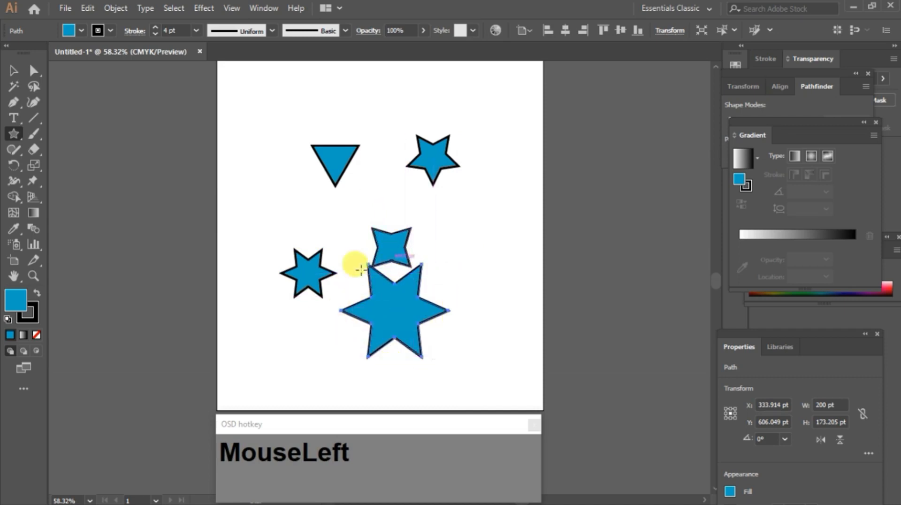
# Step: Select all the stars and delete them
pyautogui.press('ctrl')
pyautogui.hotkey('ctrl', 'a')
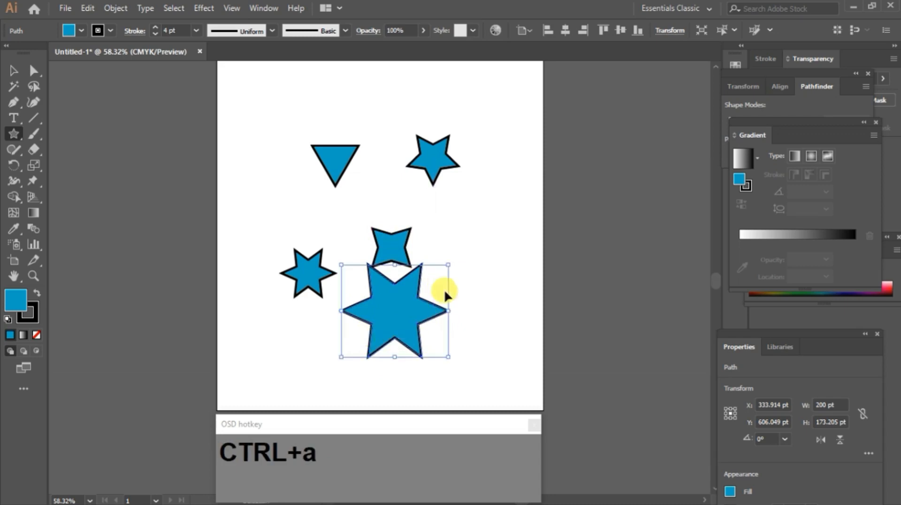
pyautogui.press('Delete')
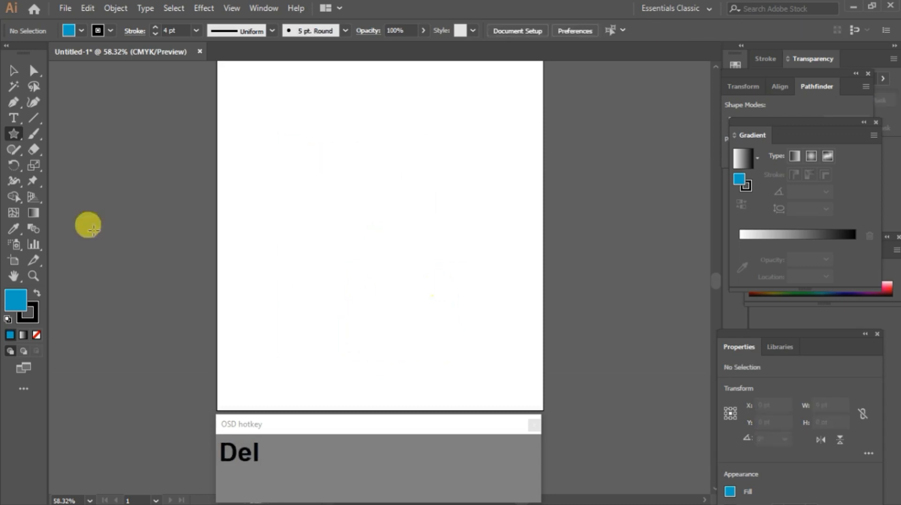
# Step: Drag out a star while changing its point count with the arrow keys, ending with a five-point star about 341 by 324 pt
pyautogui.moveTo(297, 182); pyautogui.dragTo(391, 145)
pyautogui.press('Up')
pyautogui.press('Up')
pyautogui.press('Up')
pyautogui.press('Up')
pyautogui.press('Up')
pyautogui.press('Up')
pyautogui.press('Up')
pyautogui.press('Up')
pyautogui.press('Up')
pyautogui.press('Up')
pyautogui.press('Up')
pyautogui.press('Up')
pyautogui.press('Up')
pyautogui.press('Up')
pyautogui.press('Up')
pyautogui.press('Up')
pyautogui.press('Up')
pyautogui.press('Up')
pyautogui.press('Up')
pyautogui.press('Up')
pyautogui.press('Up')
pyautogui.press('Up')
pyautogui.press('Up')
pyautogui.press('Up')
pyautogui.press('Up')
pyautogui.press('Up')
pyautogui.press('Up')
pyautogui.press('Up')
pyautogui.press('Down')
pyautogui.press('Down')
pyautogui.press('Down')
pyautogui.press('Down')
pyautogui.press('Down')
pyautogui.press('Down')
pyautogui.press('Down')
pyautogui.press('Down')
pyautogui.press('Down')
pyautogui.press('Down')
pyautogui.press('Down')
pyautogui.press('Down')
pyautogui.press('Down')
pyautogui.press('Down')
pyautogui.press('Down')
pyautogui.press('Down')
pyautogui.press('Down')
pyautogui.press('Down')
pyautogui.press('Down')
pyautogui.press('Down')
pyautogui.press('Up')
pyautogui.press('Up')
pyautogui.press('Up')
pyautogui.press('Up')
pyautogui.press('Down')
pyautogui.press('Down')
pyautogui.press('Down')
pyautogui.press('Up')
pyautogui.press('Up')
pyautogui.press('Down')
pyautogui.press('shift')
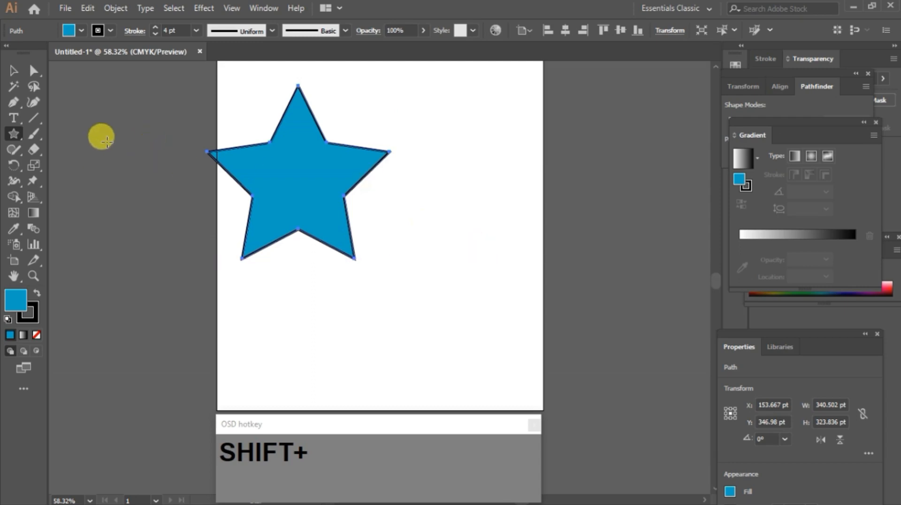
# Step: Switch to Direct Selection and round the star's corners to about 33.8 pt with a corner widget
pyautogui.click(29, 75)
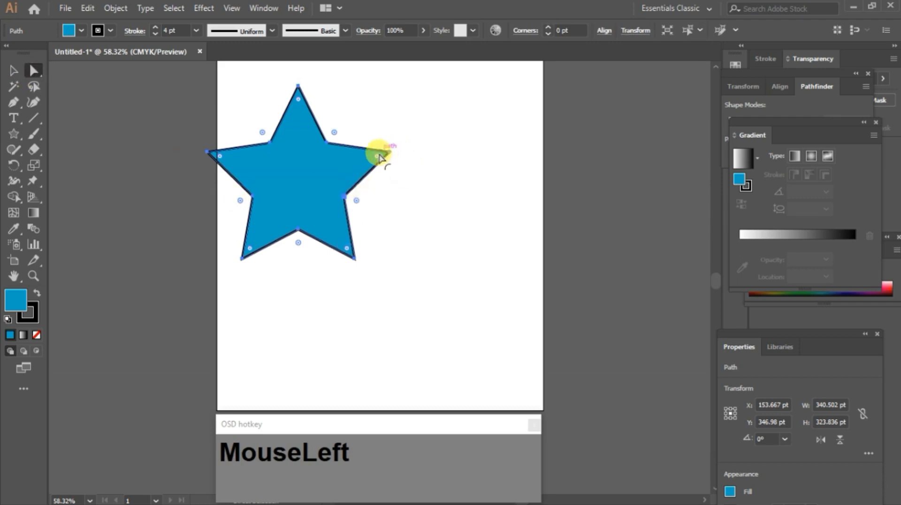
pyautogui.moveTo(378, 158)
pyautogui.mouseDown()
pyautogui.moveTo(347, 164)
pyautogui.moveTo(362, 181)
pyautogui.moveTo(363, 158)
pyautogui.mouseUp()
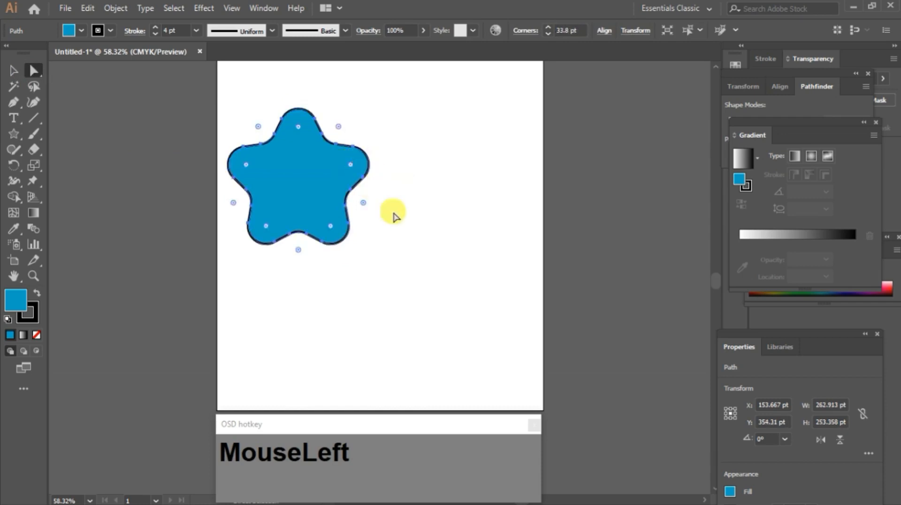
# Step: Drag three of the rounded star's anchor points outward to distort its outline
pyautogui.click(368, 274)
pyautogui.click(344, 202)
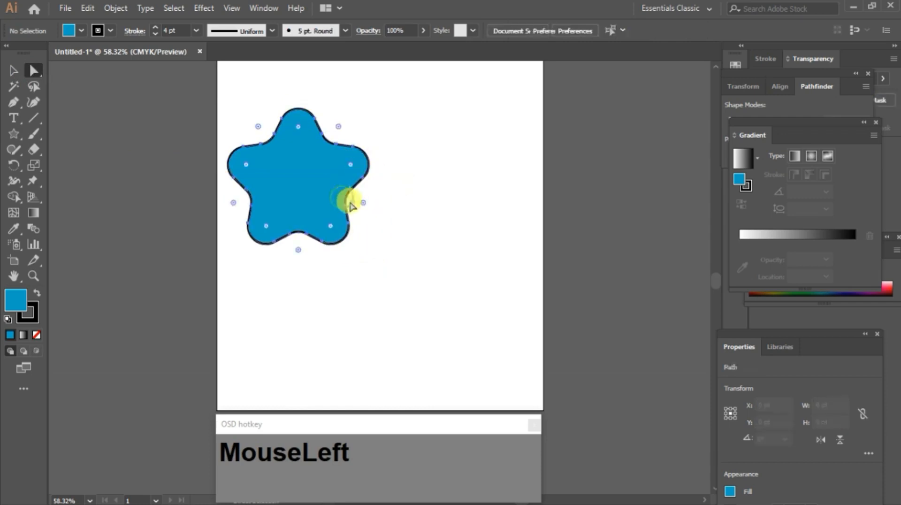
pyautogui.moveTo(350, 190); pyautogui.dragTo(374, 199)
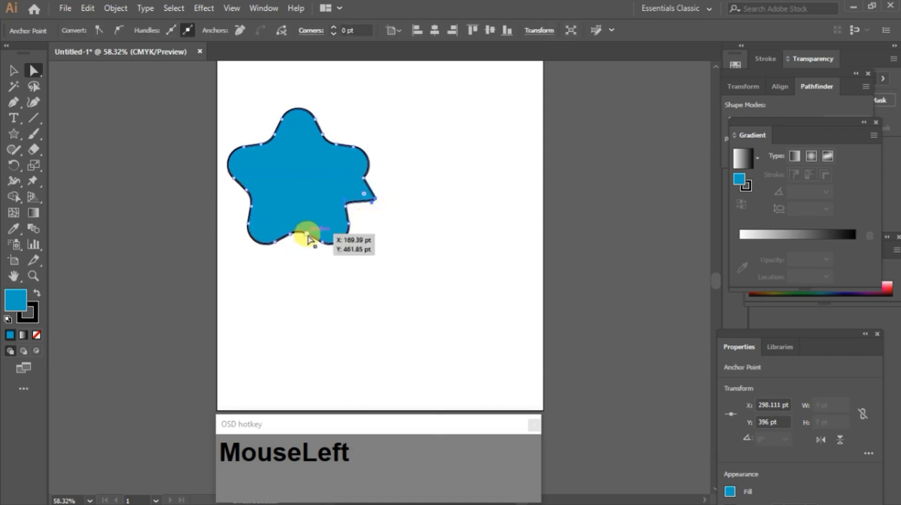
pyautogui.moveTo(306, 236); pyautogui.dragTo(302, 259)
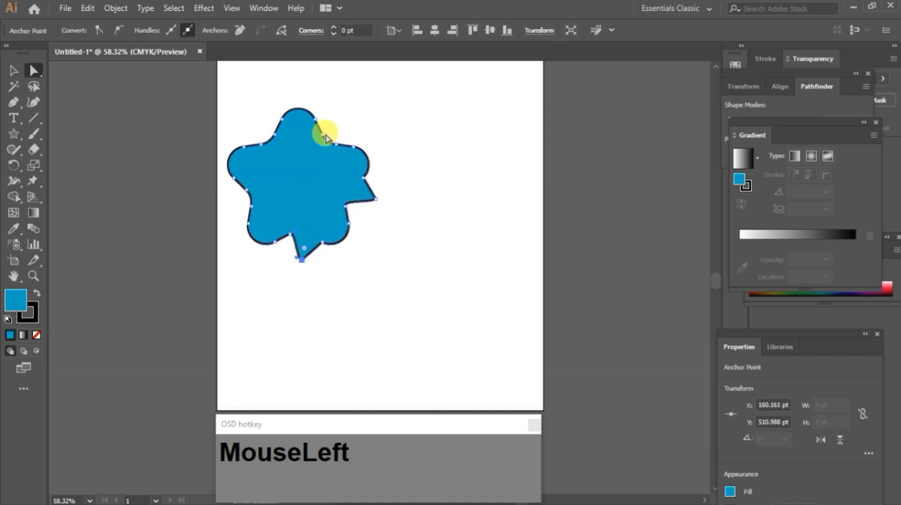
pyautogui.moveTo(327, 138); pyautogui.dragTo(347, 121)
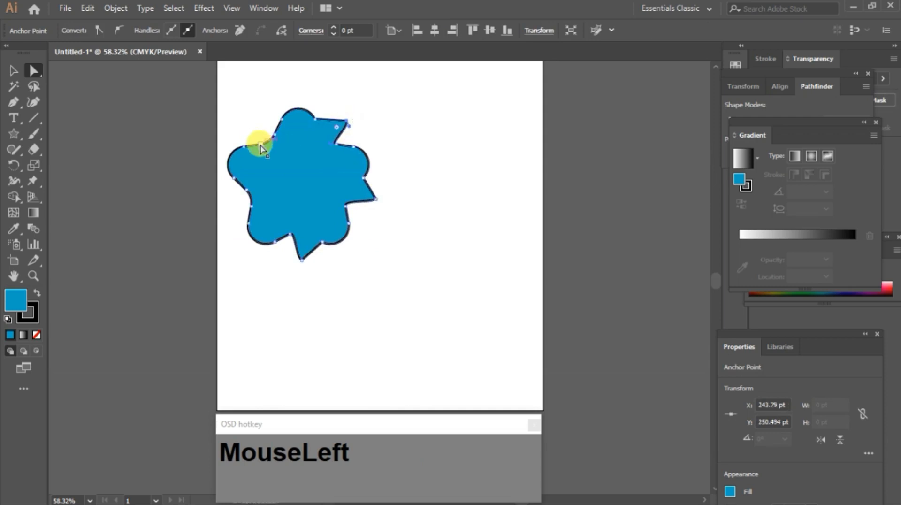
# Step: Drag four more of the star's anchor points outward to distort it further, then delete the distorted star
pyautogui.moveTo(261, 145); pyautogui.dragTo(244, 123)
pyautogui.moveTo(249, 195)
pyautogui.mouseDown()
pyautogui.moveTo(241, 219)
pyautogui.moveTo(248, 195)
pyautogui.moveTo(234, 202)
pyautogui.mouseUp()
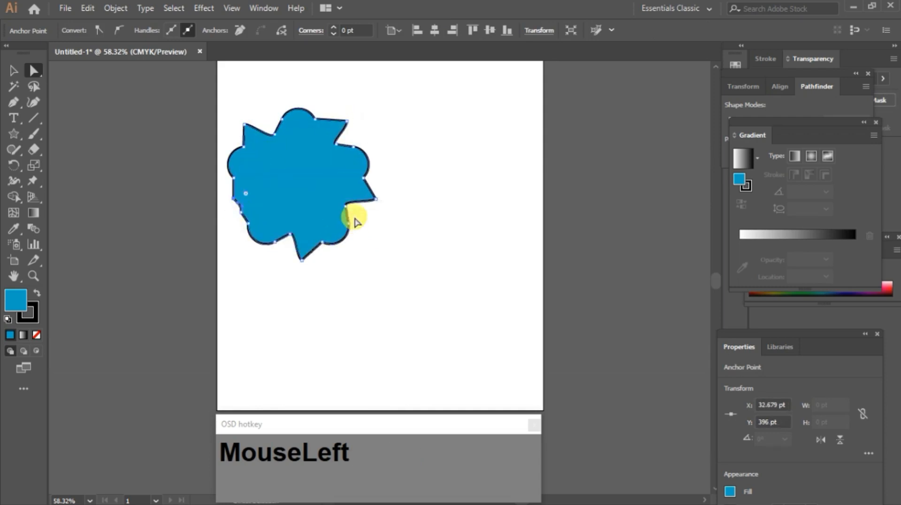
pyautogui.moveTo(346, 207); pyautogui.dragTo(362, 233)
pyautogui.moveTo(262, 245); pyautogui.dragTo(236, 207)
pyautogui.press('Delete')
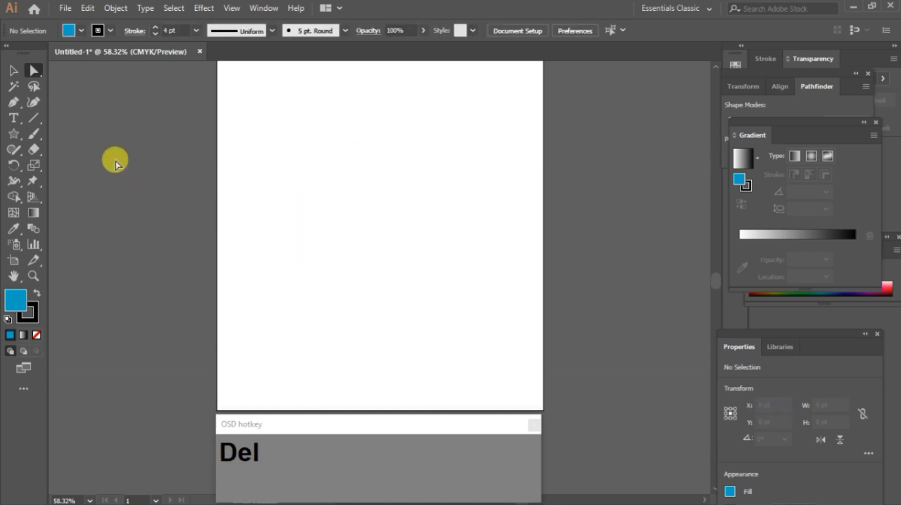
# Step: Switch to the Flare tool and draw a lens flare across the upper part of the artboard
pyautogui.rightClick(9, 140)
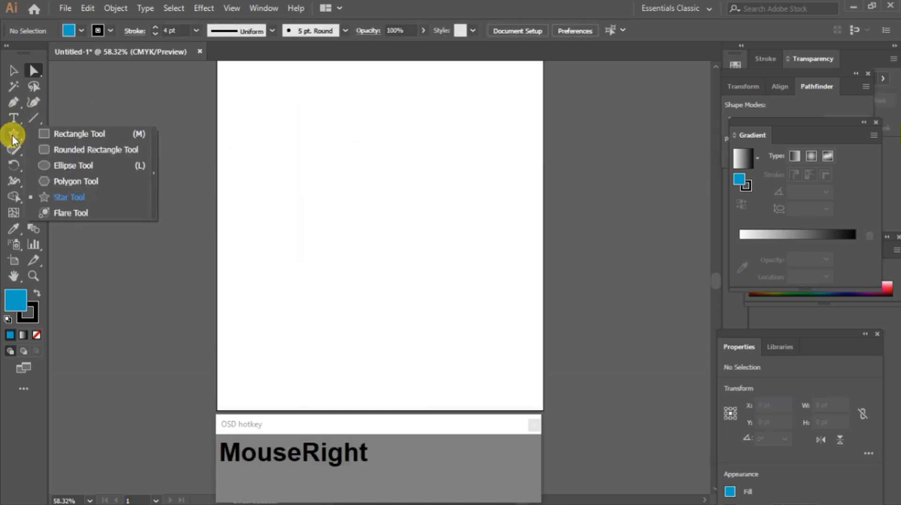
pyautogui.click(71, 213)
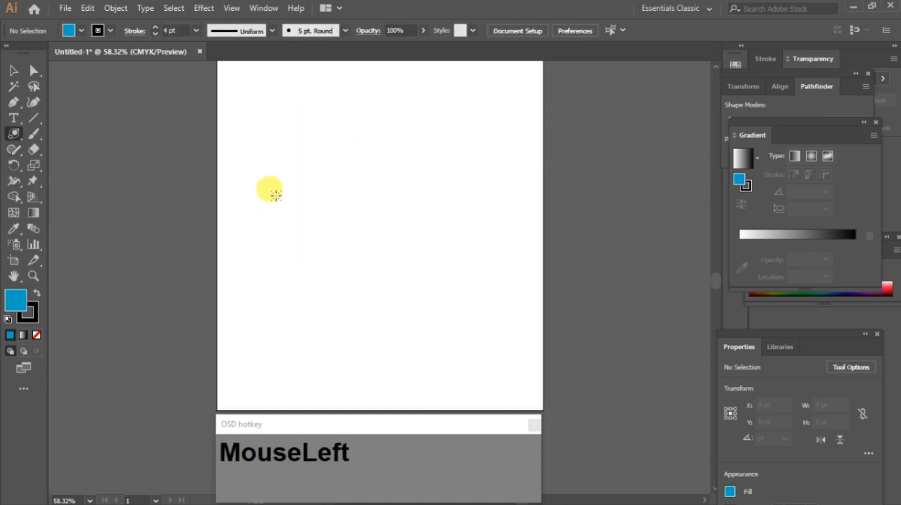
pyautogui.moveTo(285, 171)
pyautogui.mouseDown()
pyautogui.moveTo(305, 187)
pyautogui.moveTo(302, 177)
pyautogui.mouseUp()
pyautogui.moveTo(410, 159); pyautogui.dragTo(429, 175)
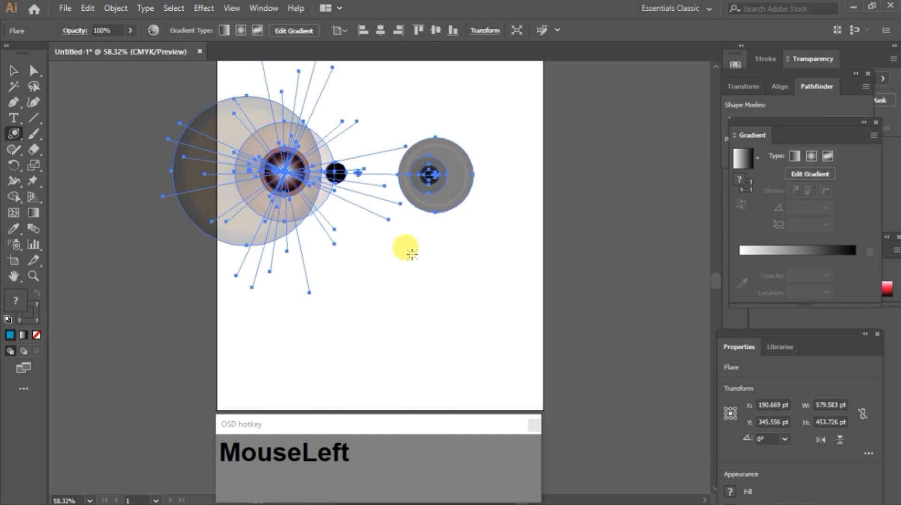
# Step: Draw several more lens flares of different sizes across the artboard
pyautogui.moveTo(412, 254); pyautogui.dragTo(413, 254)
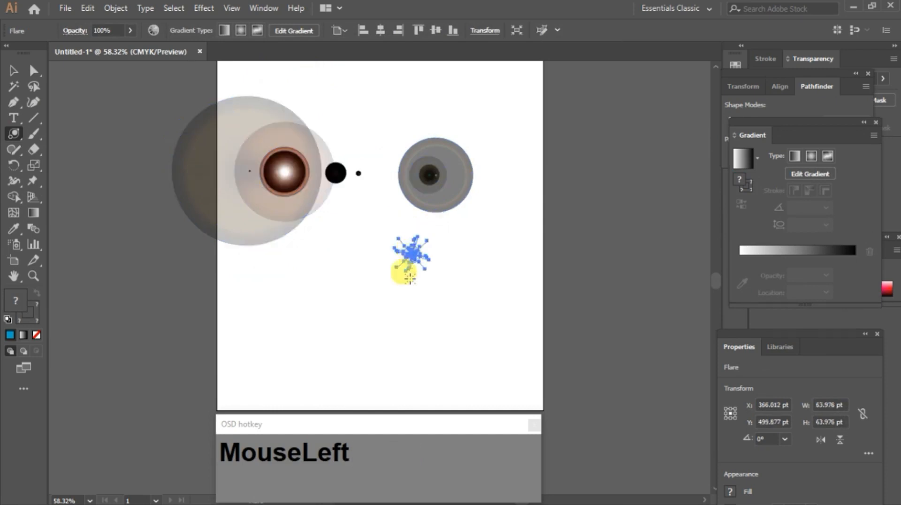
pyautogui.moveTo(353, 284); pyautogui.dragTo(438, 359)
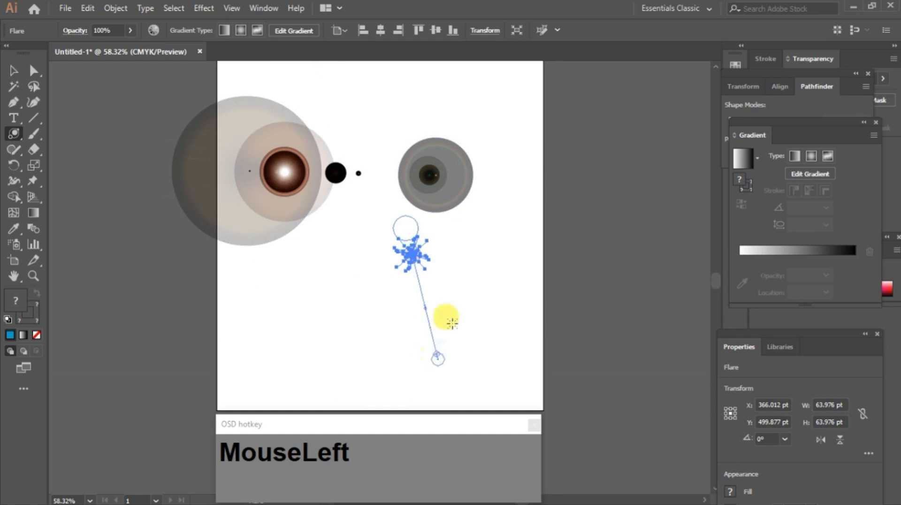
pyautogui.moveTo(466, 244); pyautogui.dragTo(506, 322)
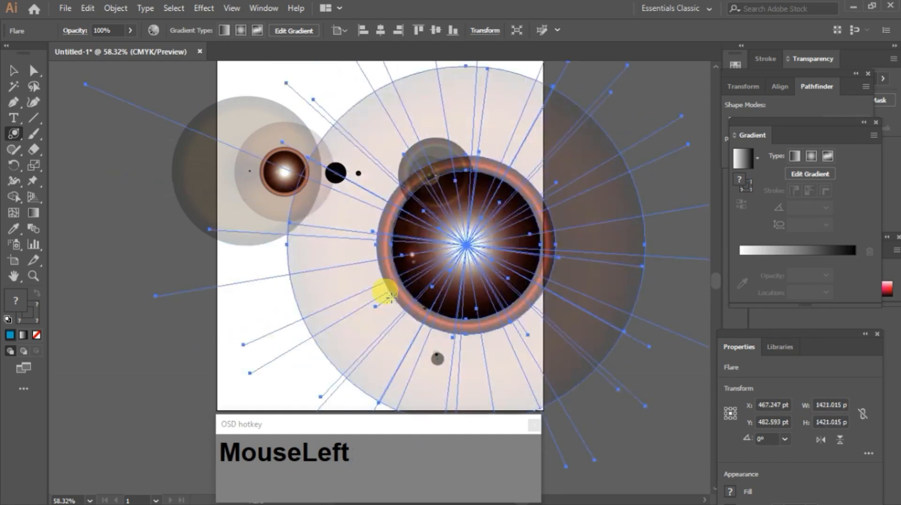
pyautogui.moveTo(264, 293); pyautogui.dragTo(216, 350)
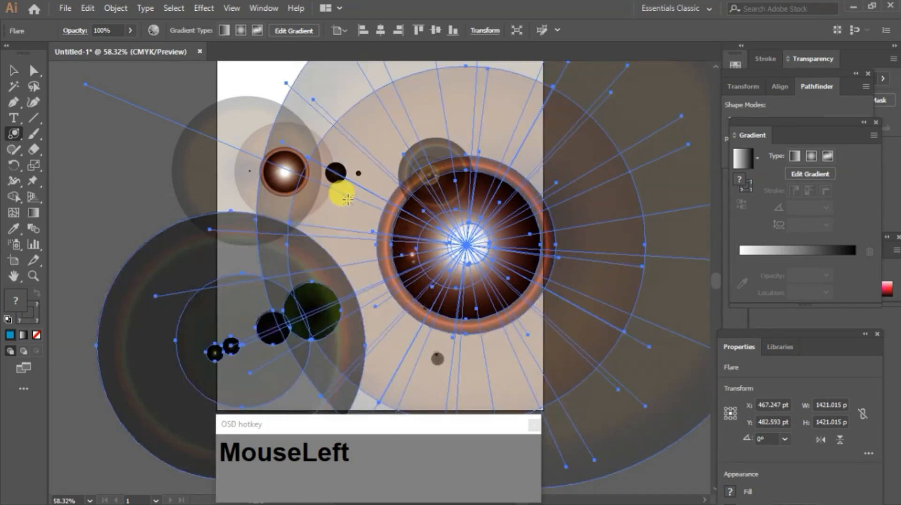
# Step: Create a flare numerically through the Flare Tool Options, lowering the rays number to 7 and reducing the rings number
pyautogui.click(260, 73)
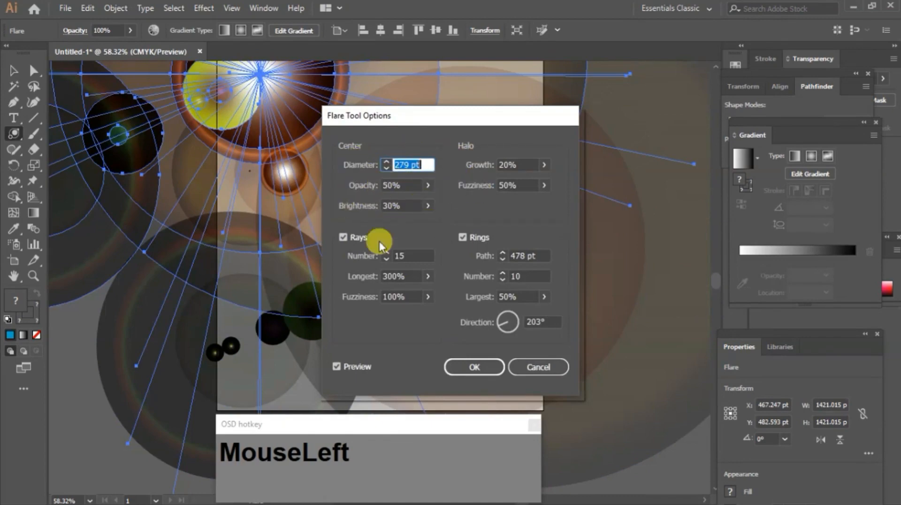
pyautogui.click(386, 256)
pyautogui.scroll(-4, 387, 257)
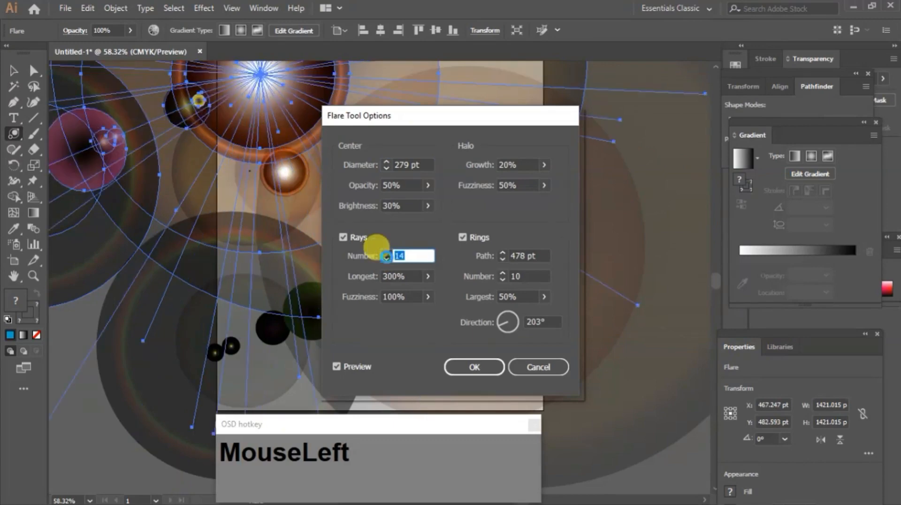
pyautogui.click(386, 258)
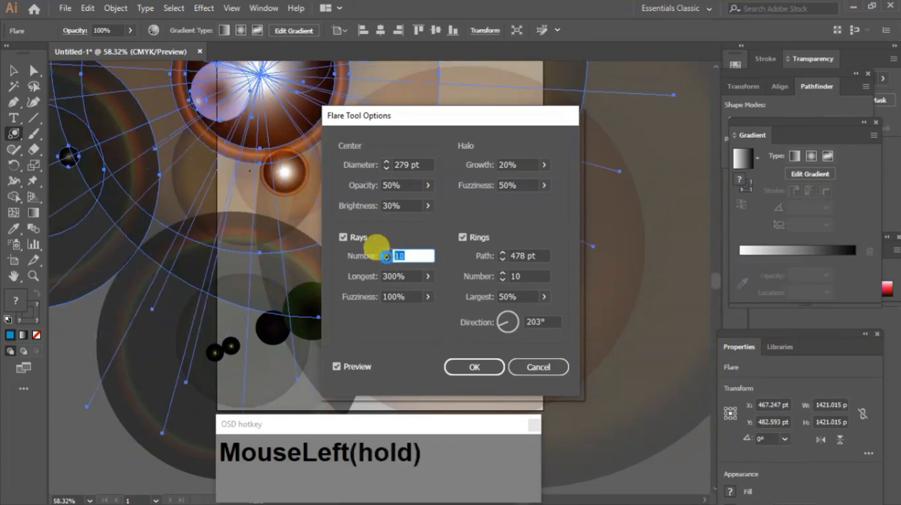
pyautogui.click(387, 258)
pyautogui.click(387, 258)
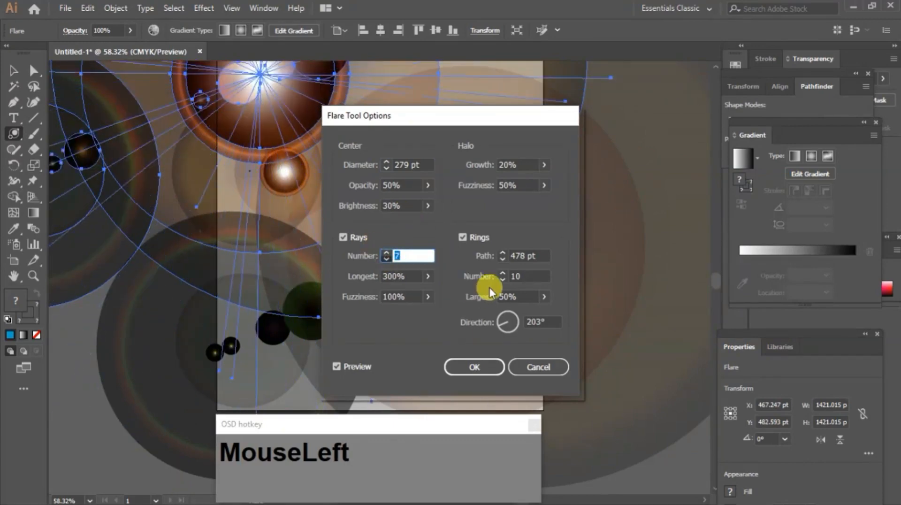
pyautogui.click(503, 280)
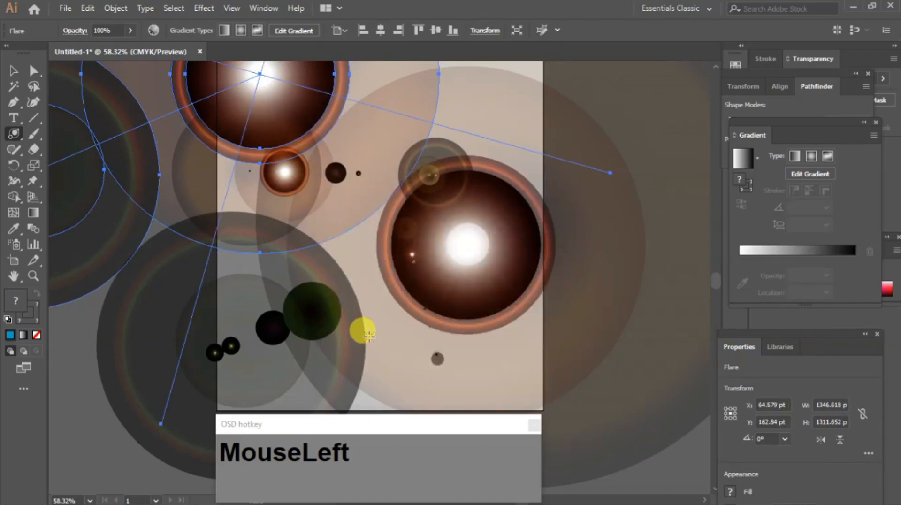
# Step: Select all the flares on the artboard and delete them
pyautogui.hotkey('ctrl', 'a')
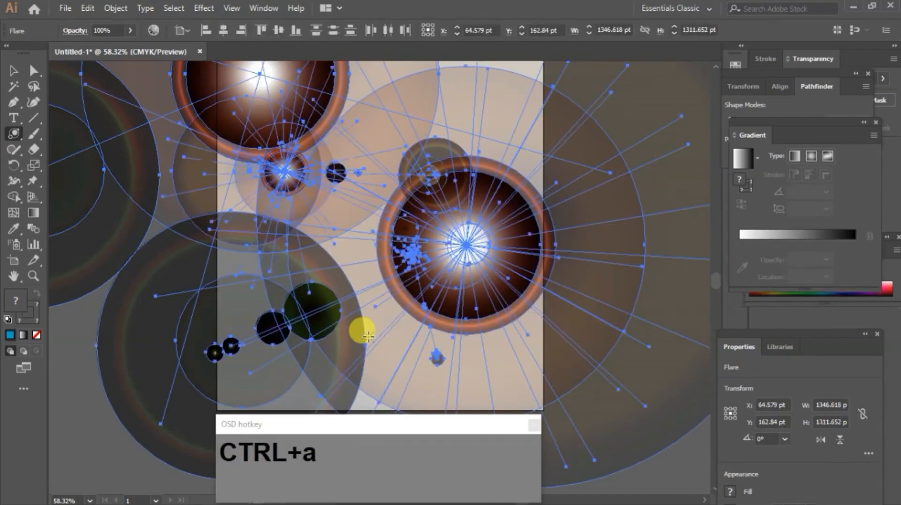
pyautogui.press('Delete')
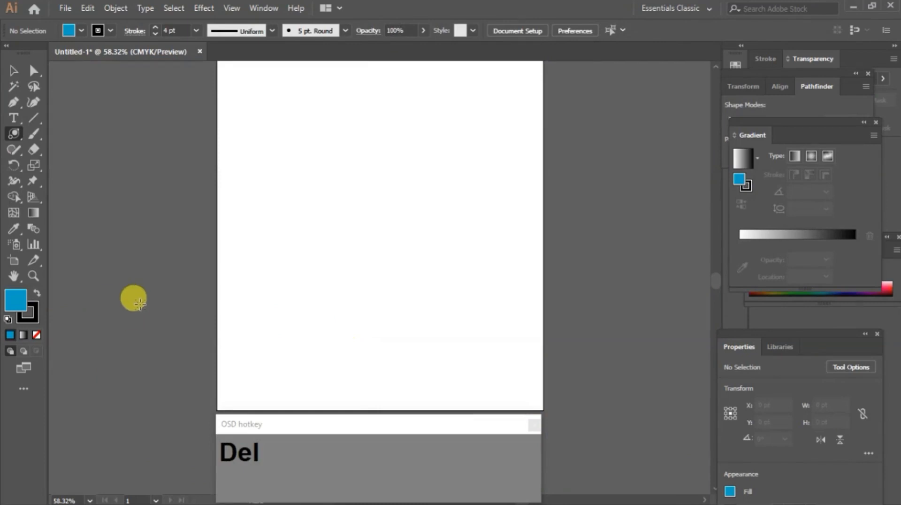